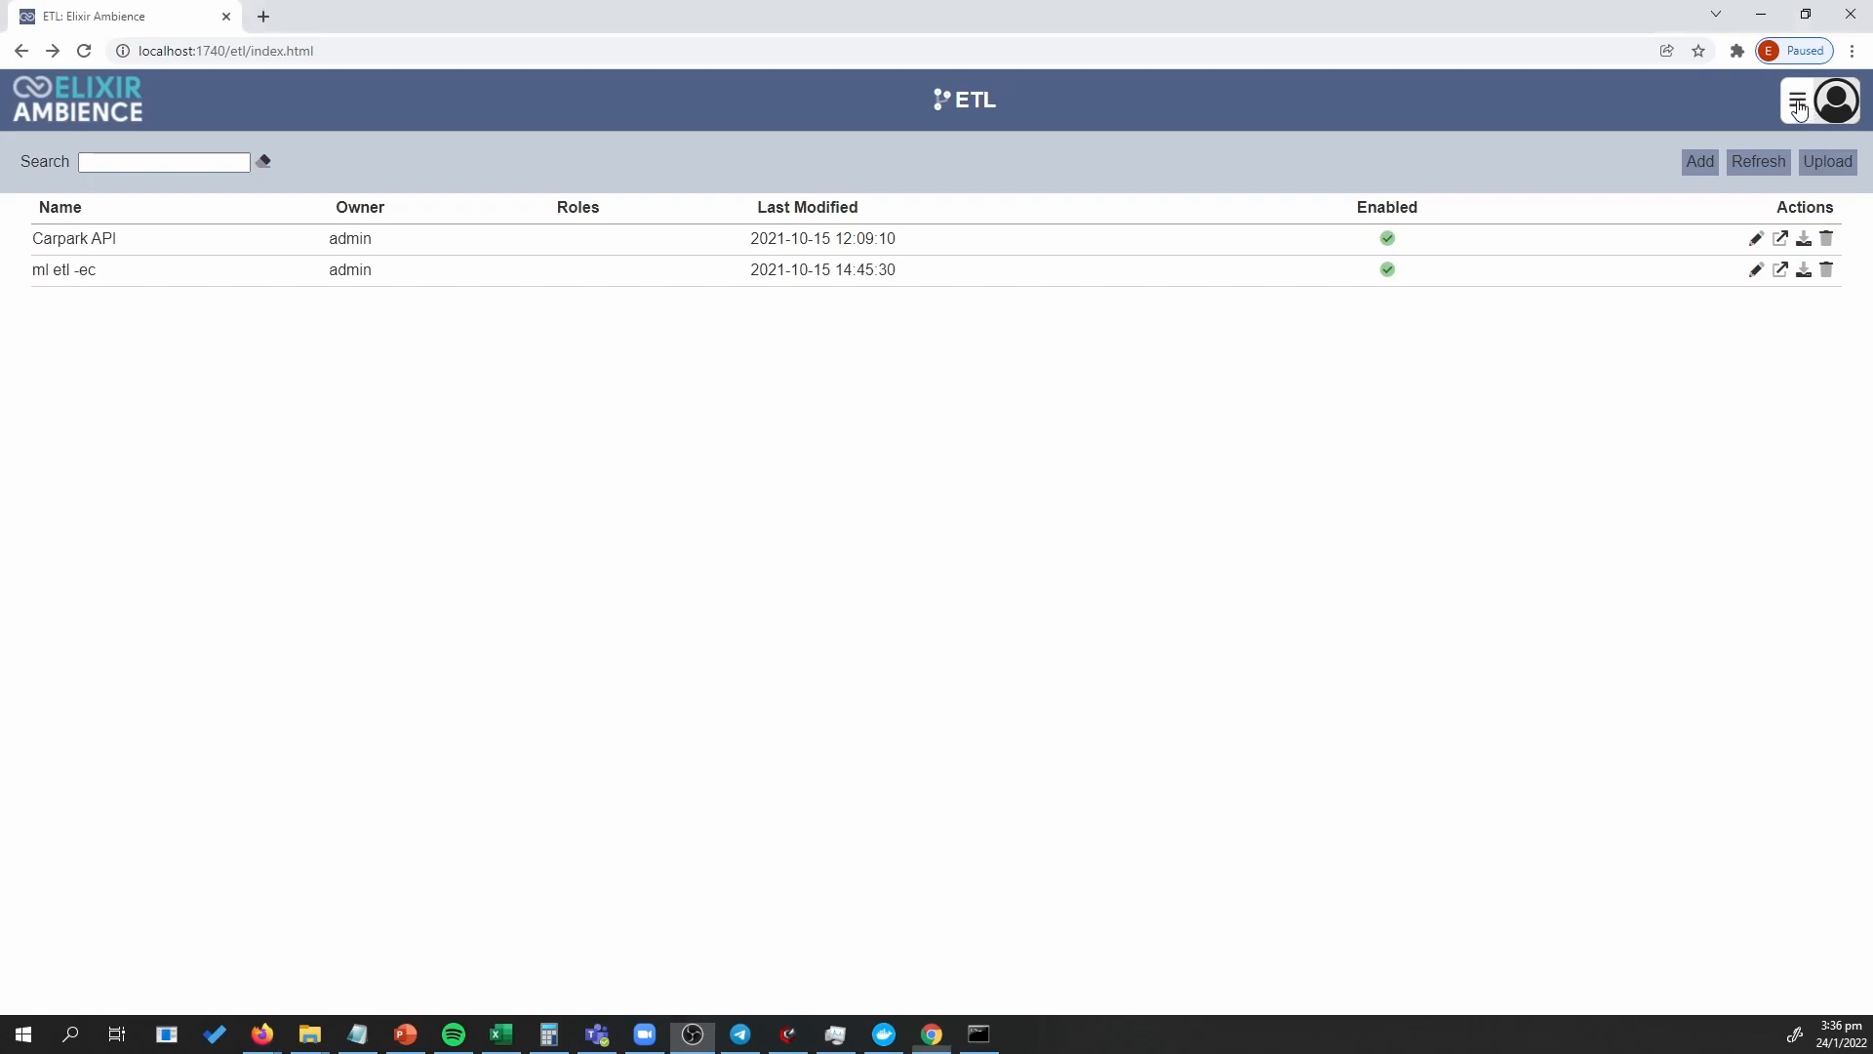
Go to the ETL module and create a new ETL named "Test" from Blank ETL.
{"action": "left_click", "coordinate": [1800, 107]}
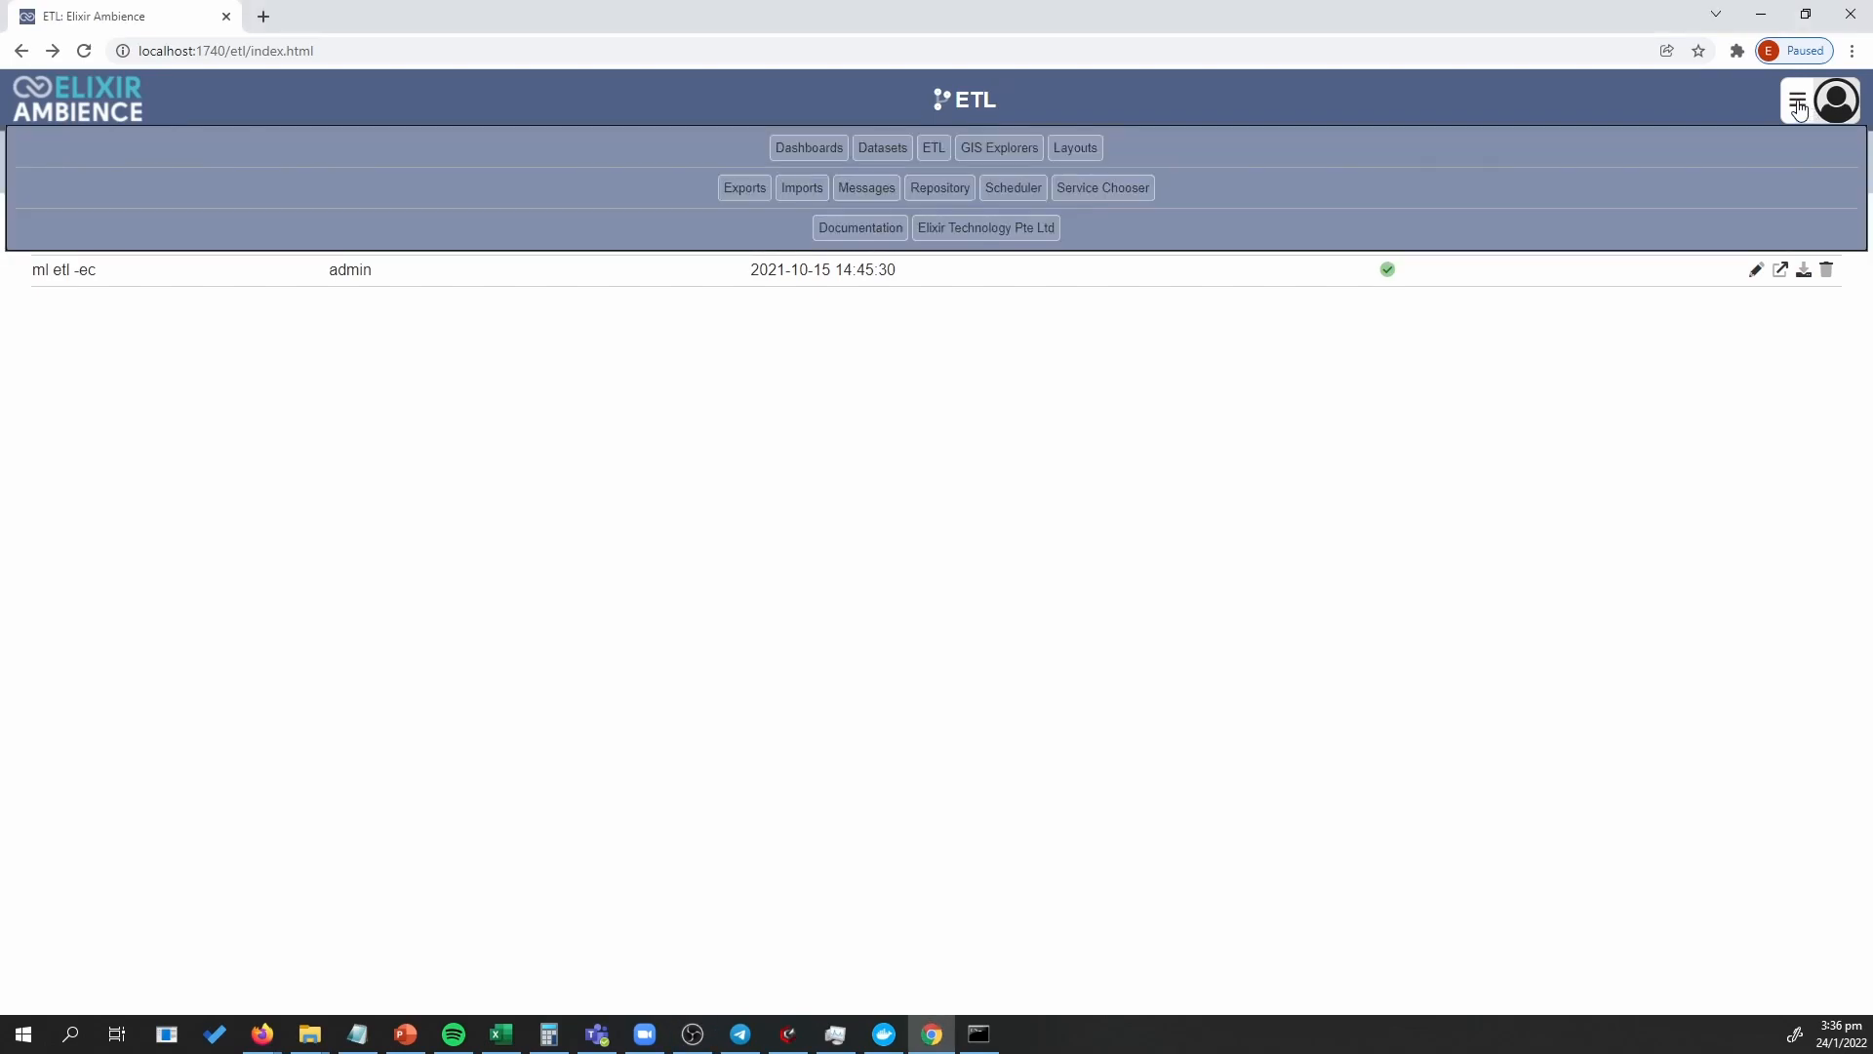
{"action": "left_click", "coordinate": [936, 147]}
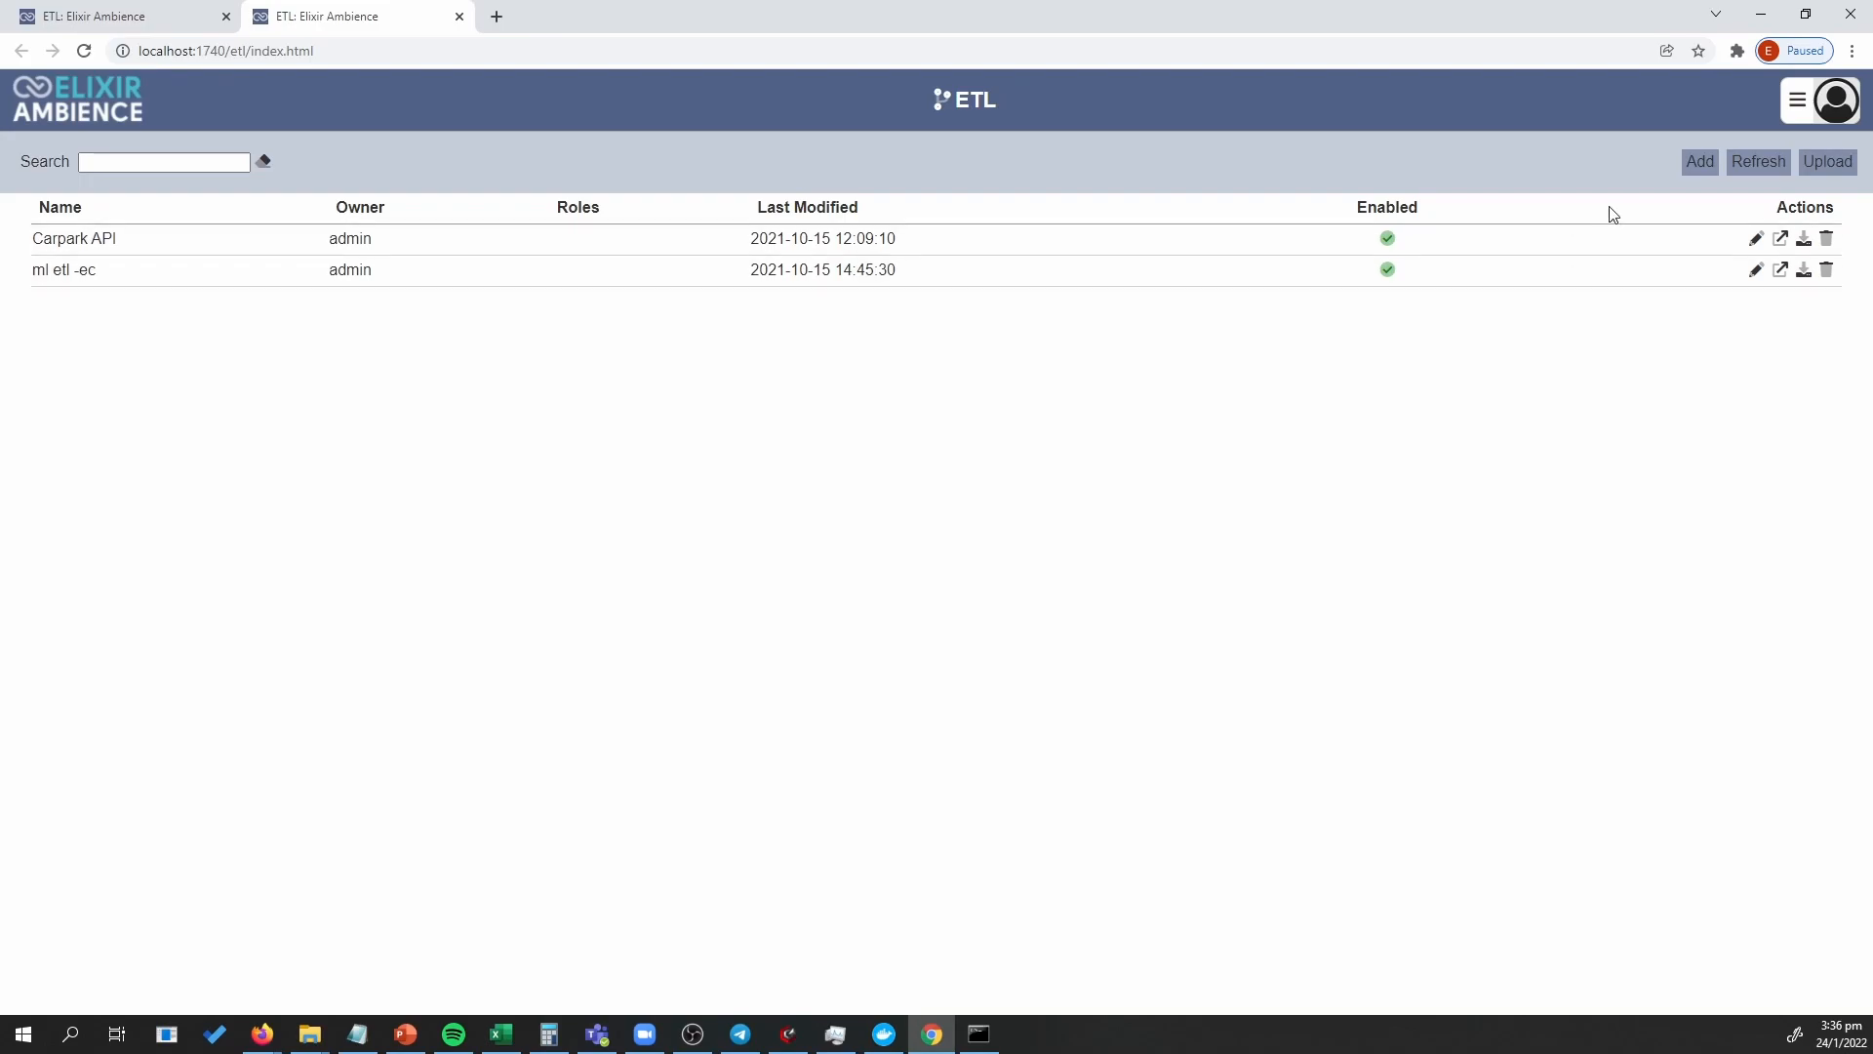
{"action": "left_click", "coordinate": [1692, 171]}
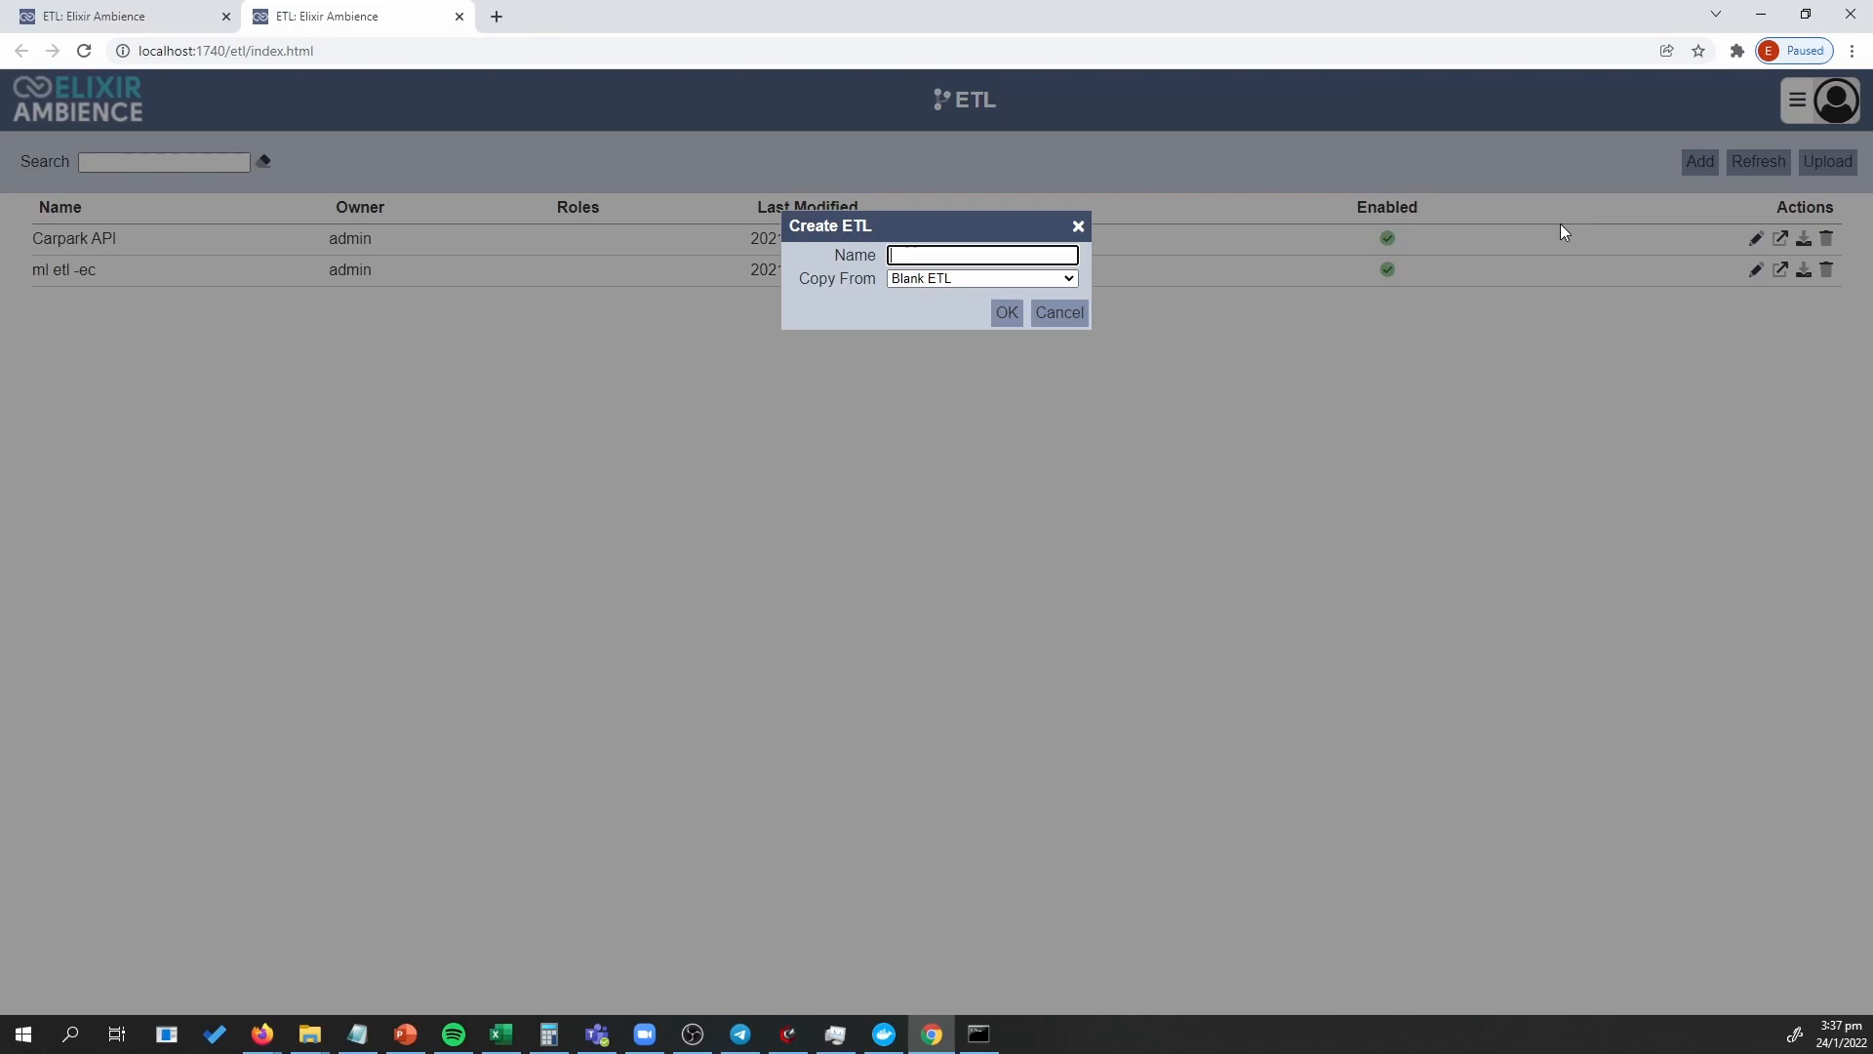
{"action": "type", "text": "Test"}
{"action": "left_click", "coordinate": [987, 317]}
{"action": "left_click", "coordinate": [1004, 313]}
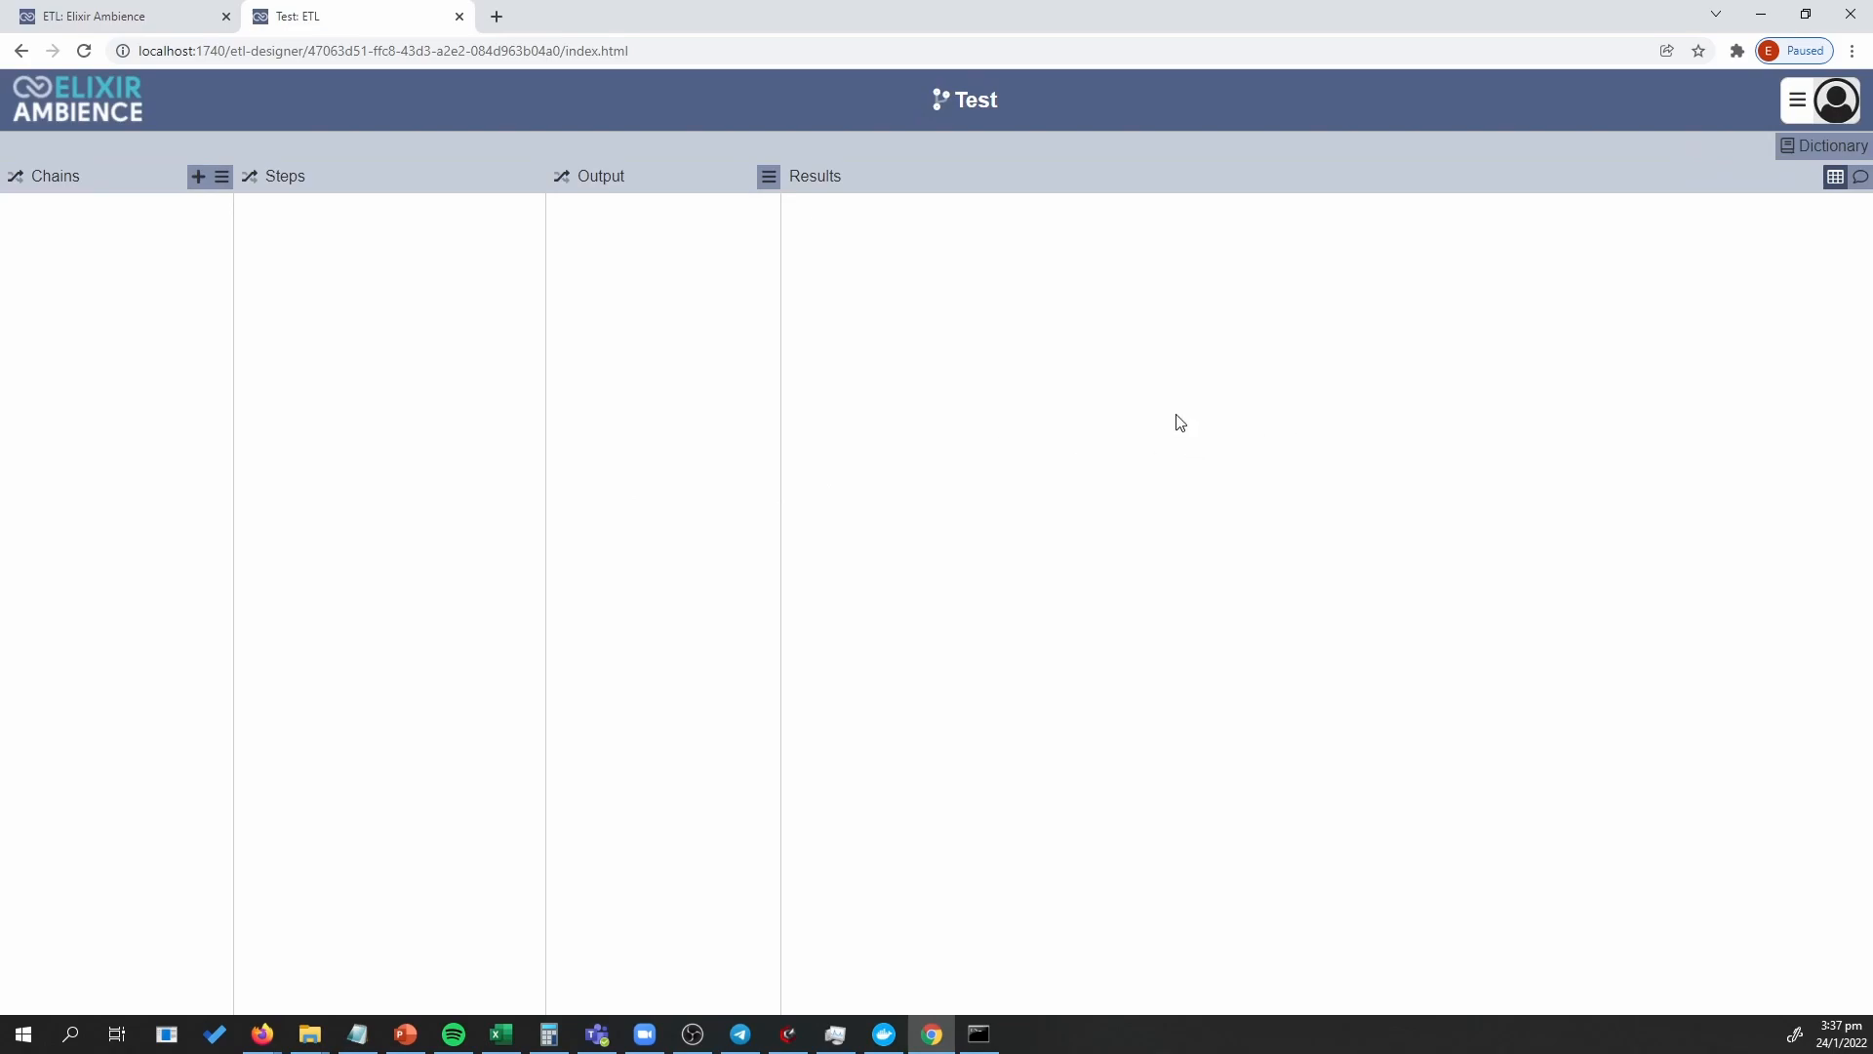
Return from the Test designer to the ETL list and refresh the list.
{"action": "key", "text": "alt+Left"}
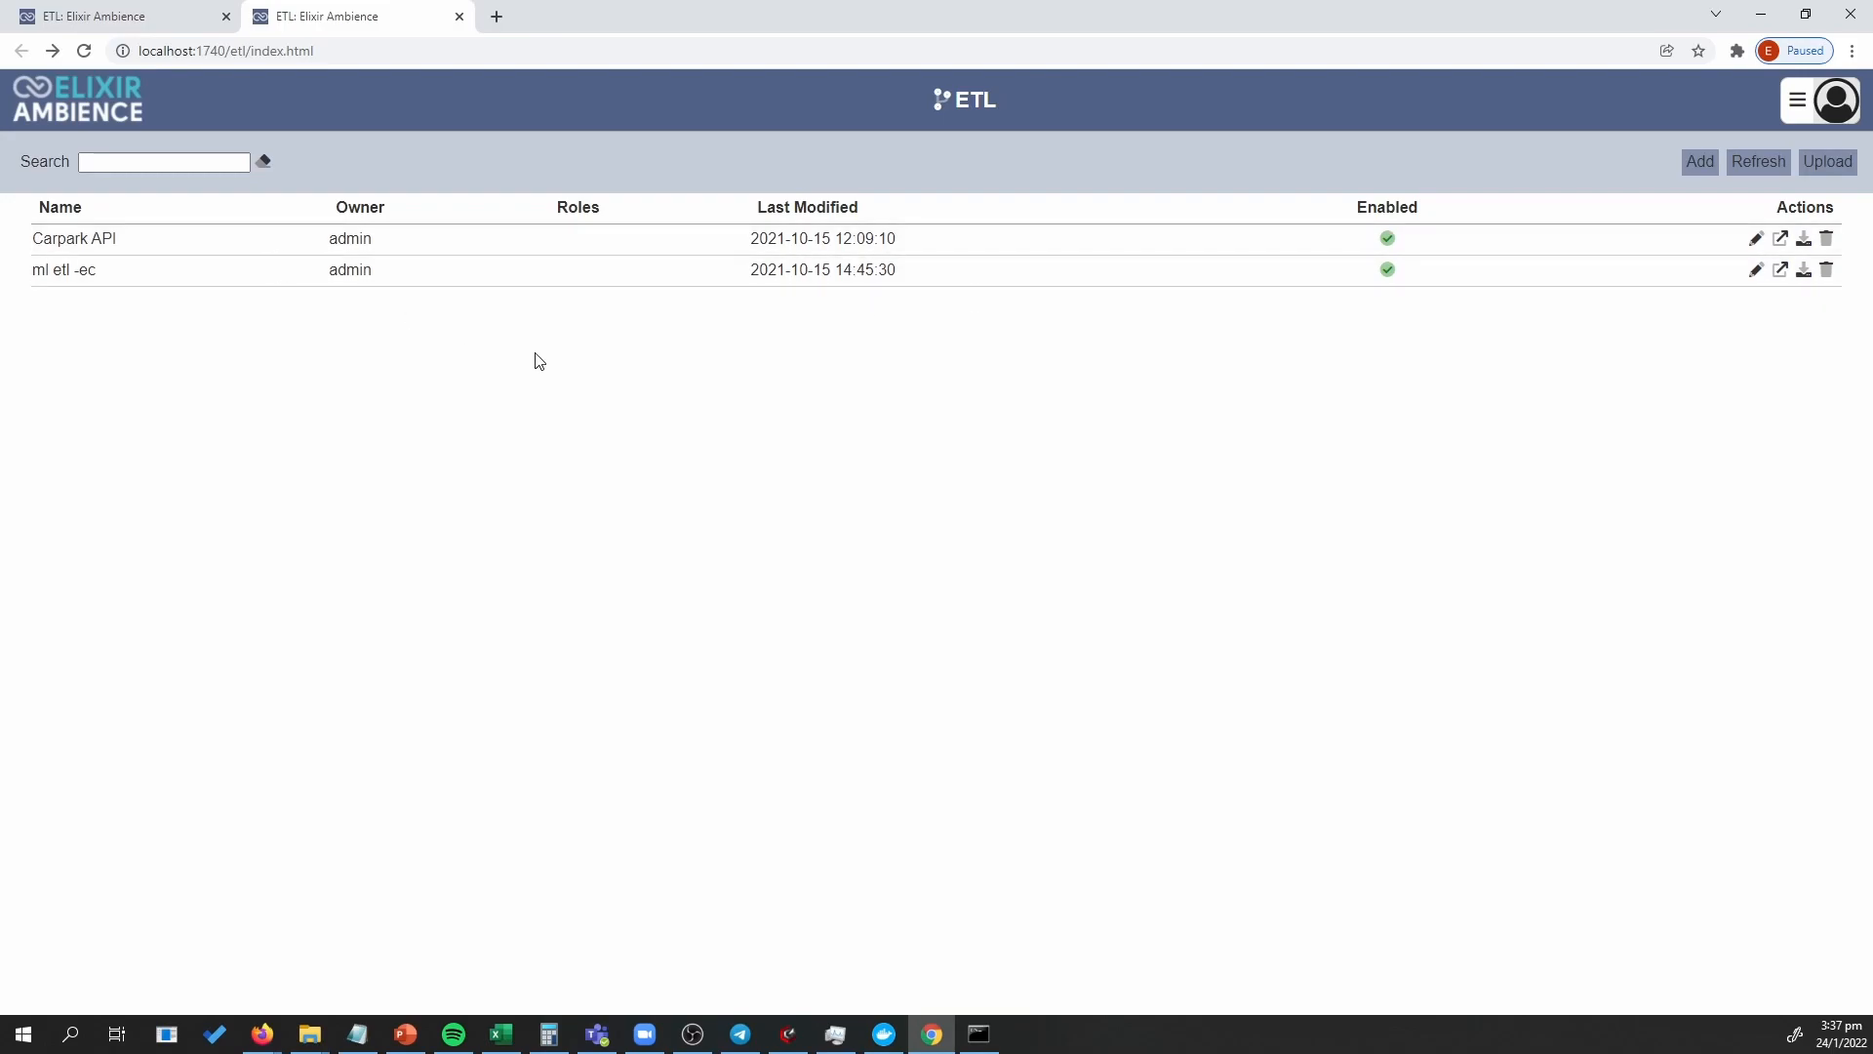
{"action": "key", "text": "alt+Right"}
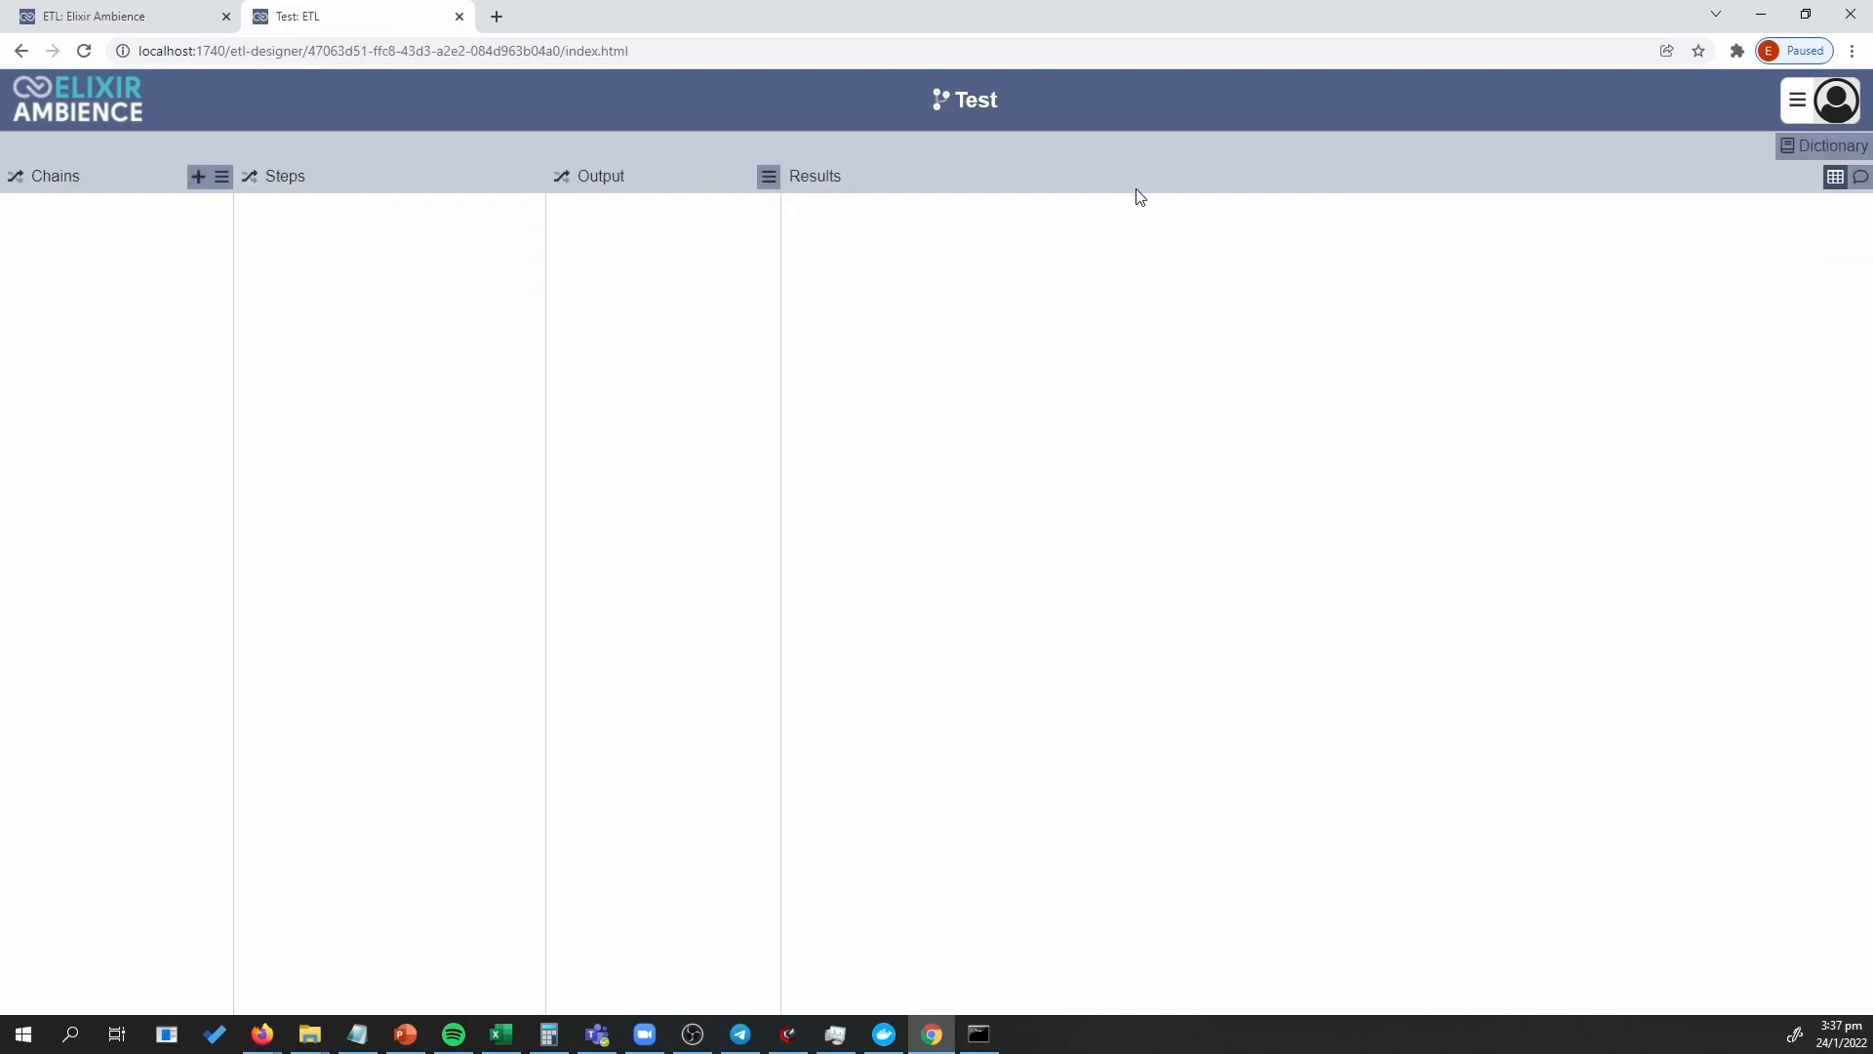
{"action": "left_click", "coordinate": [21, 50]}
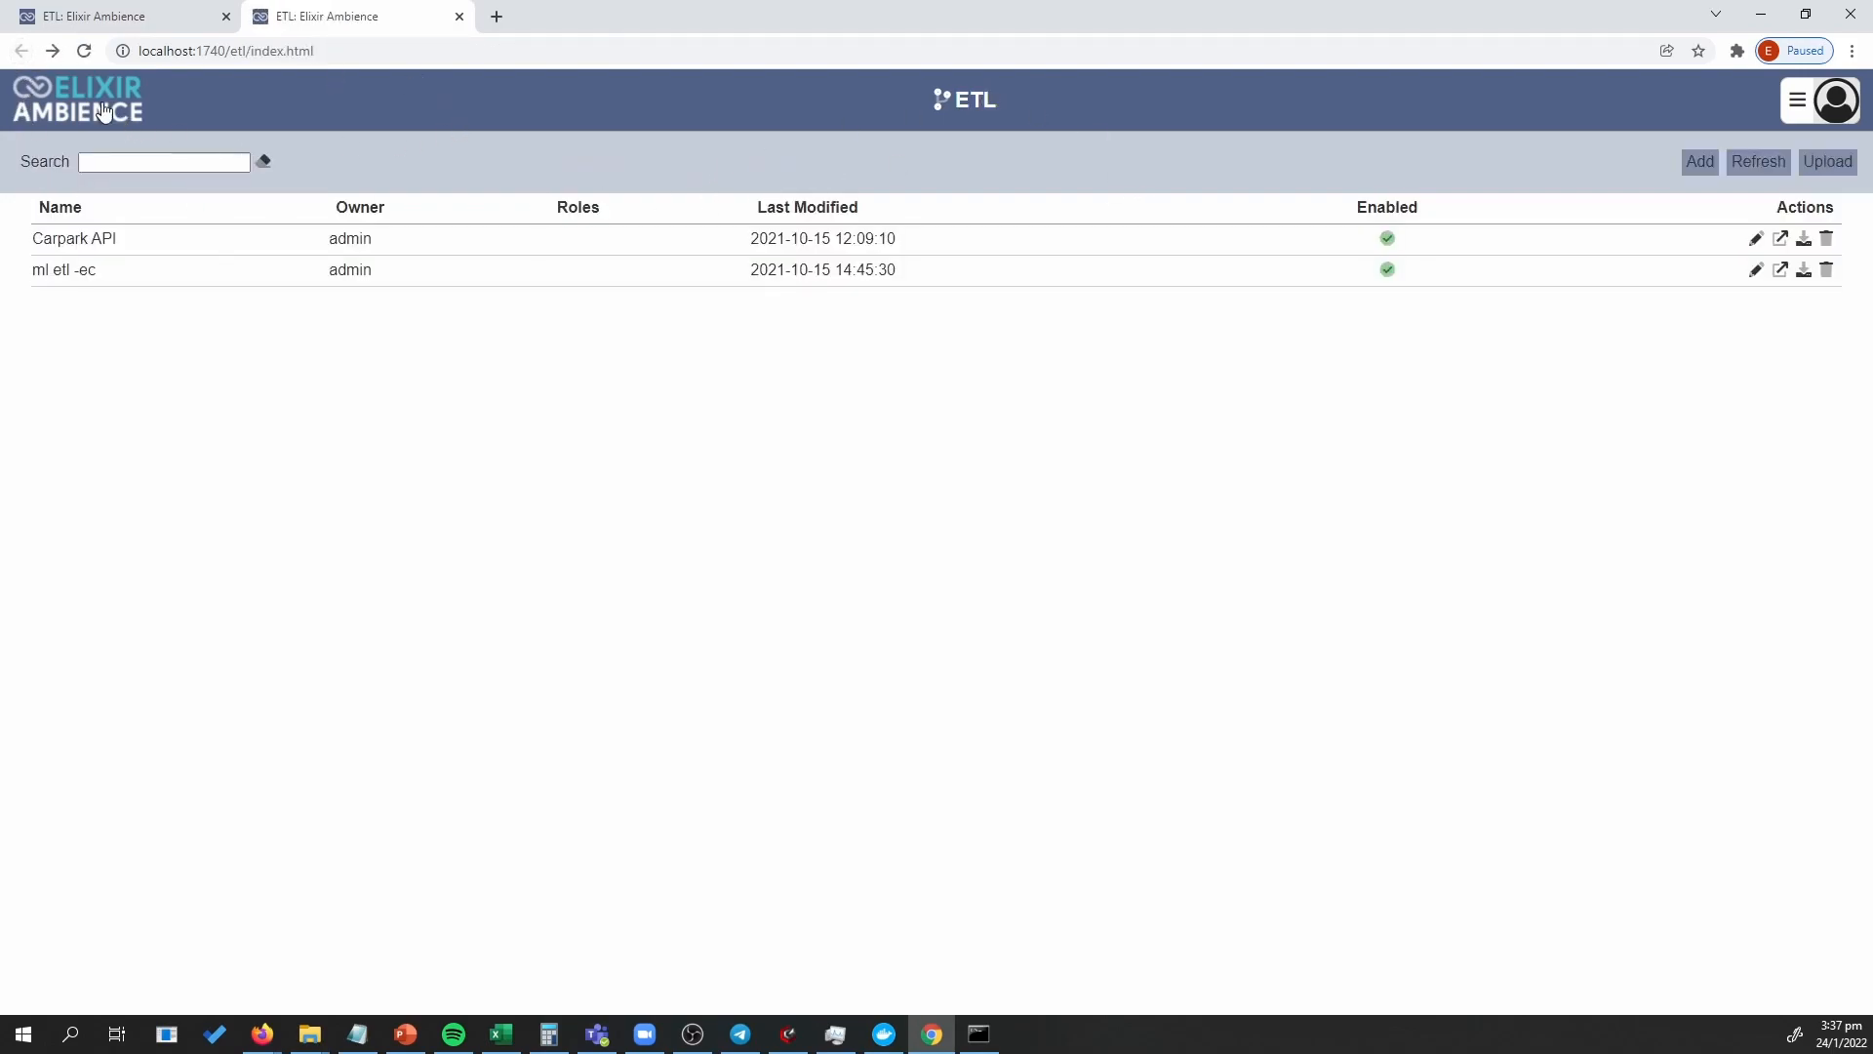
{"action": "left_click", "coordinate": [1758, 162]}
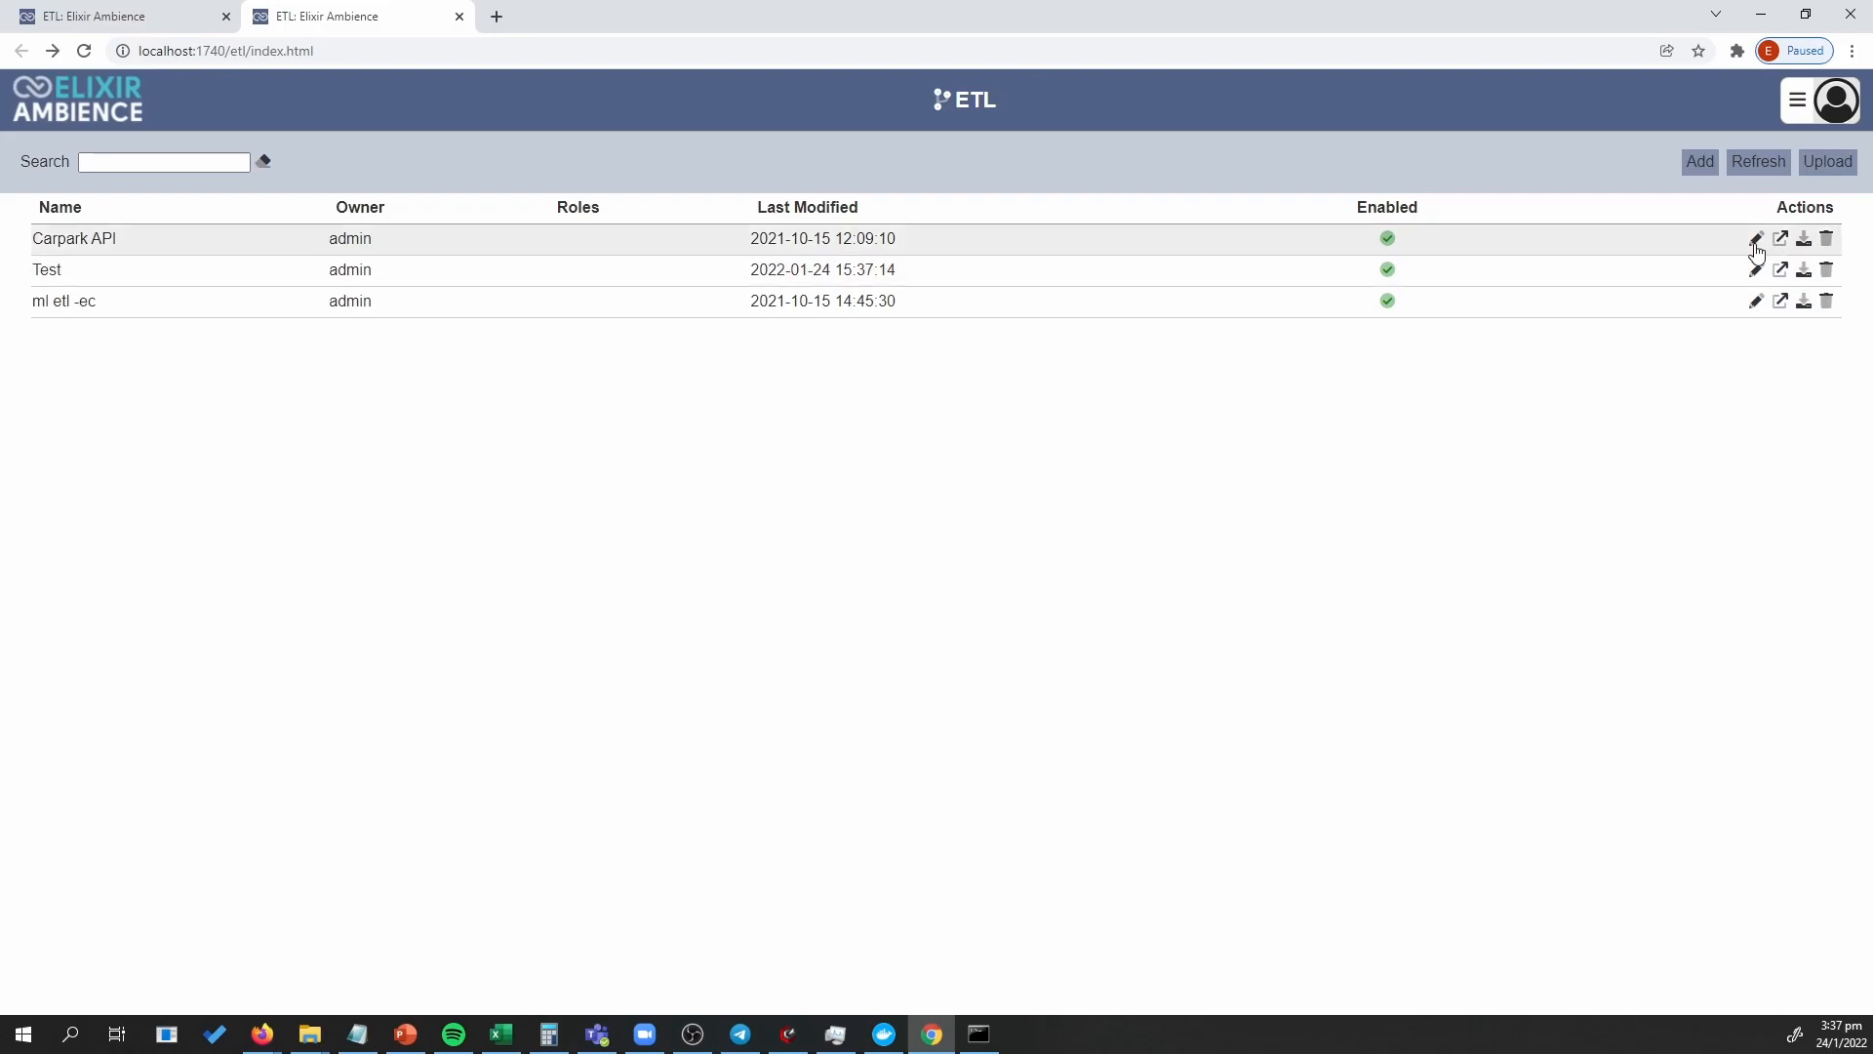
View the editable properties and roles of the Carpark API ETL and leave without saving.
{"action": "left_click", "coordinate": [1755, 244]}
{"action": "left_click", "coordinate": [137, 845]}
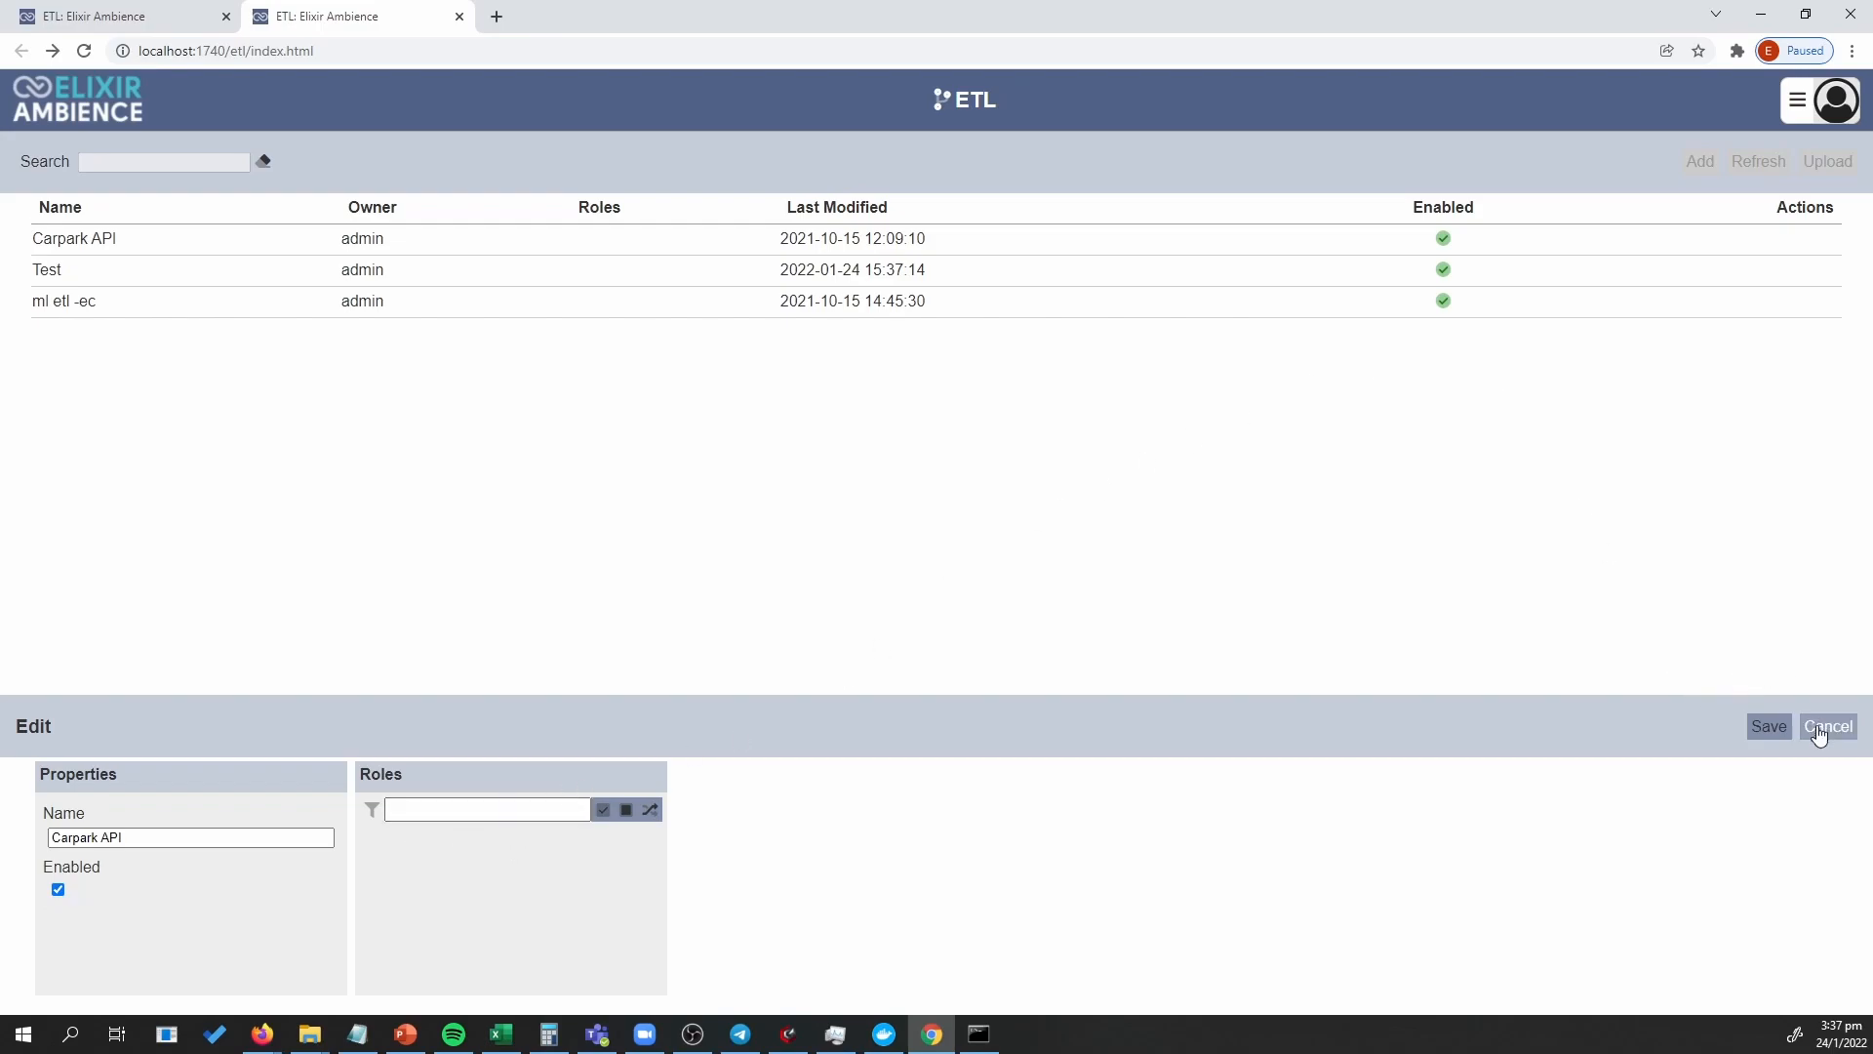
{"action": "left_click", "coordinate": [1818, 734]}
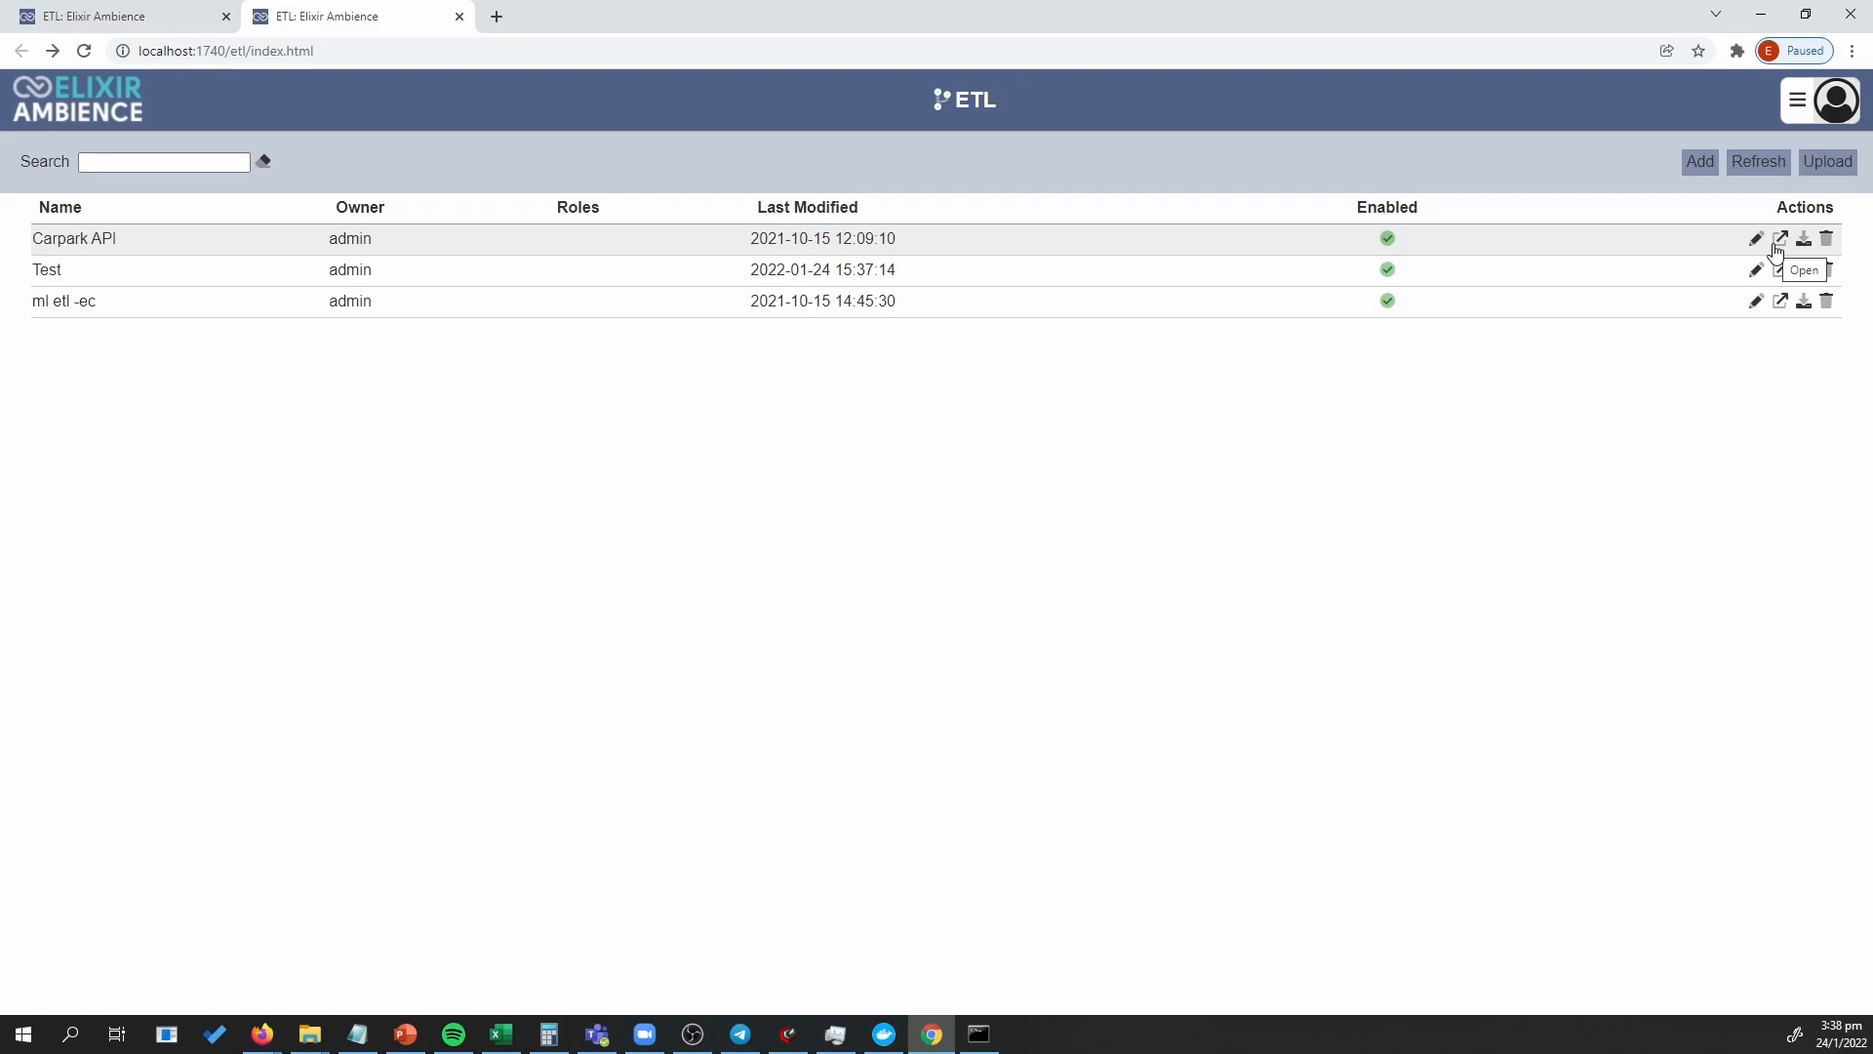
Open the Carpark API ETL in the designer and view the steps of the A Read API and C Join chains chains.
{"action": "left_click", "coordinate": [1780, 244]}
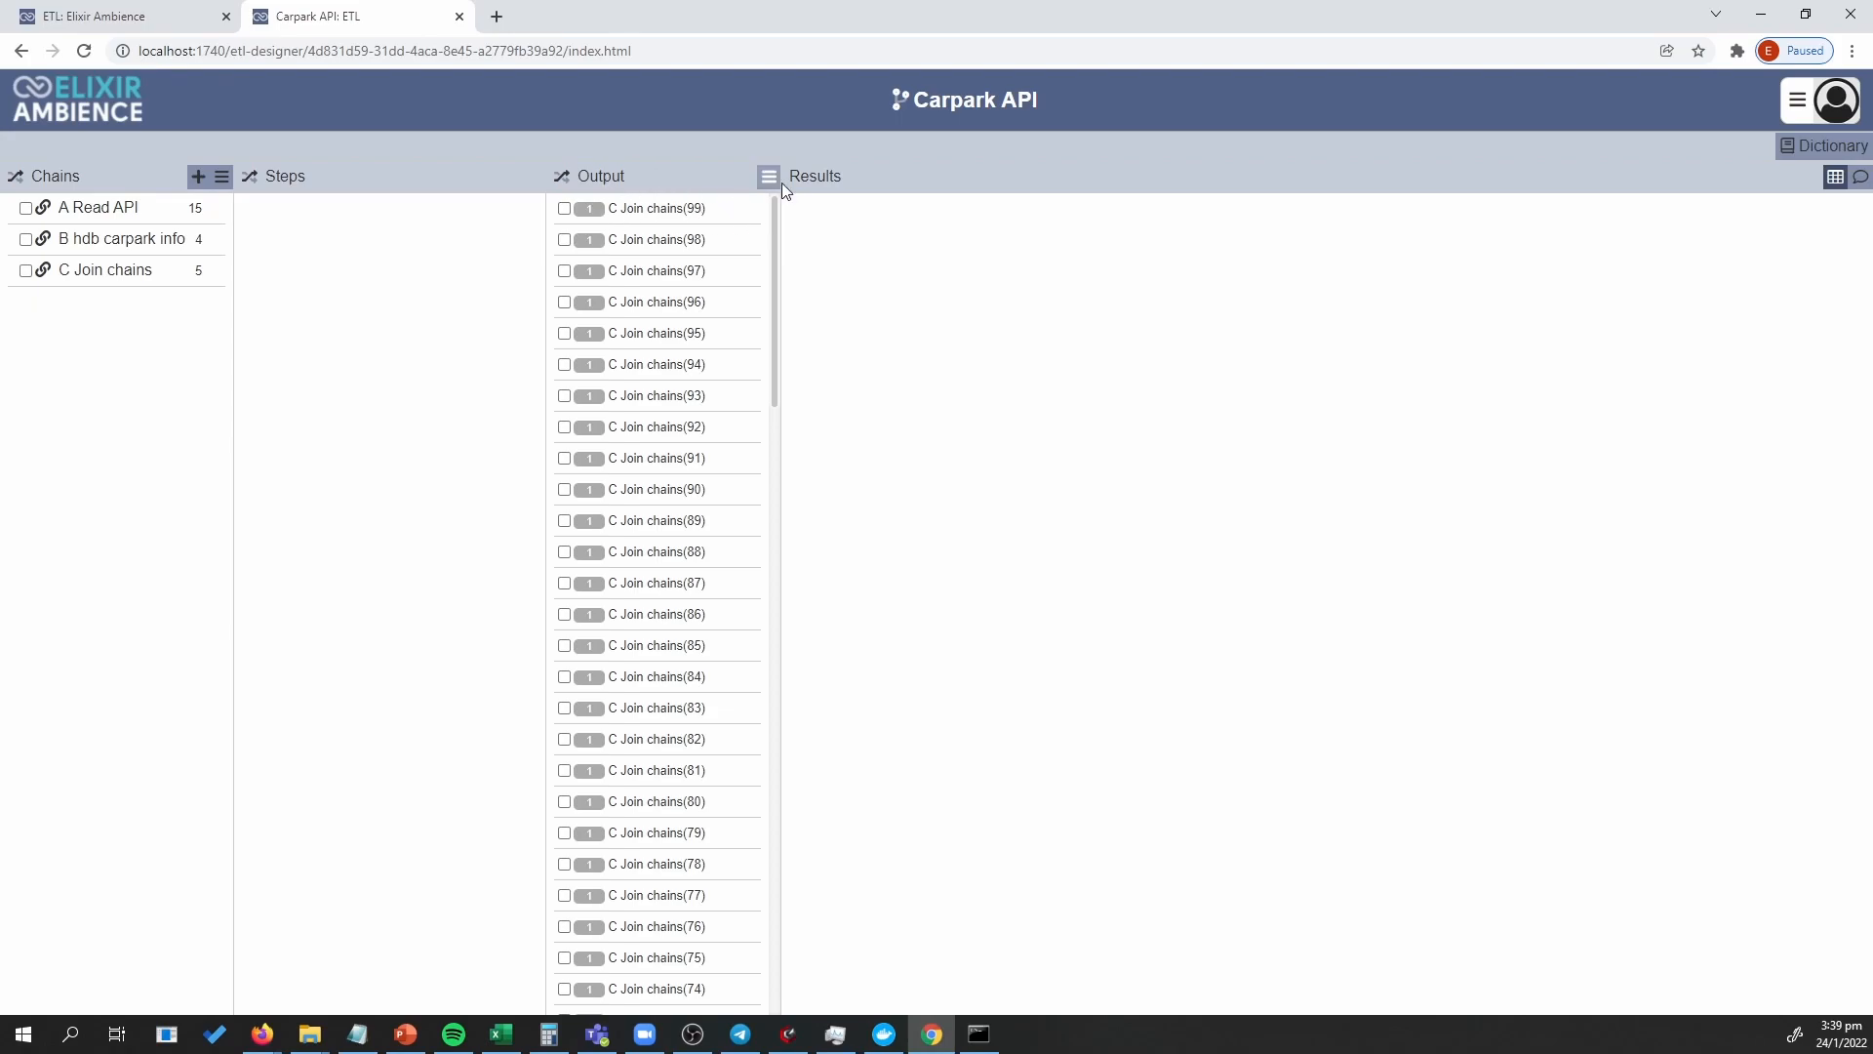
{"action": "mouse_move", "coordinate": [669, 214]}
{"action": "left_click", "coordinate": [136, 217]}
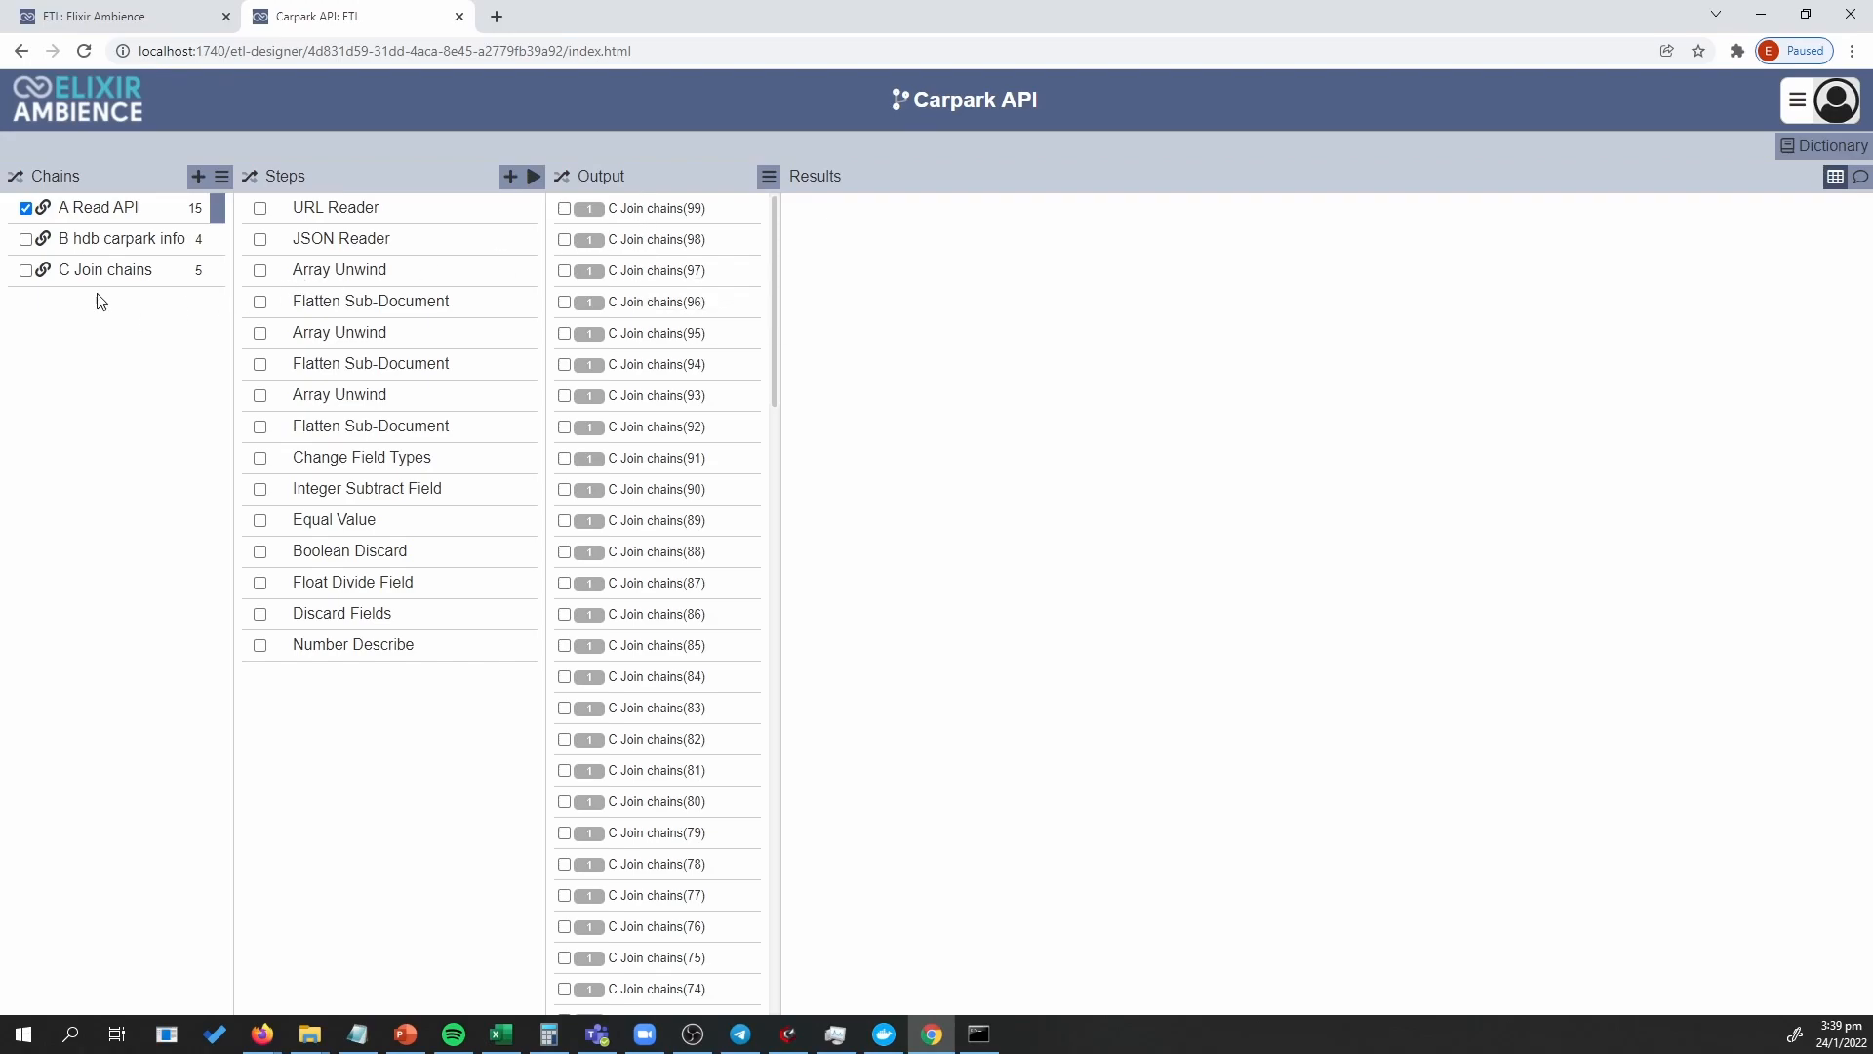
{"action": "left_click", "coordinate": [119, 273]}
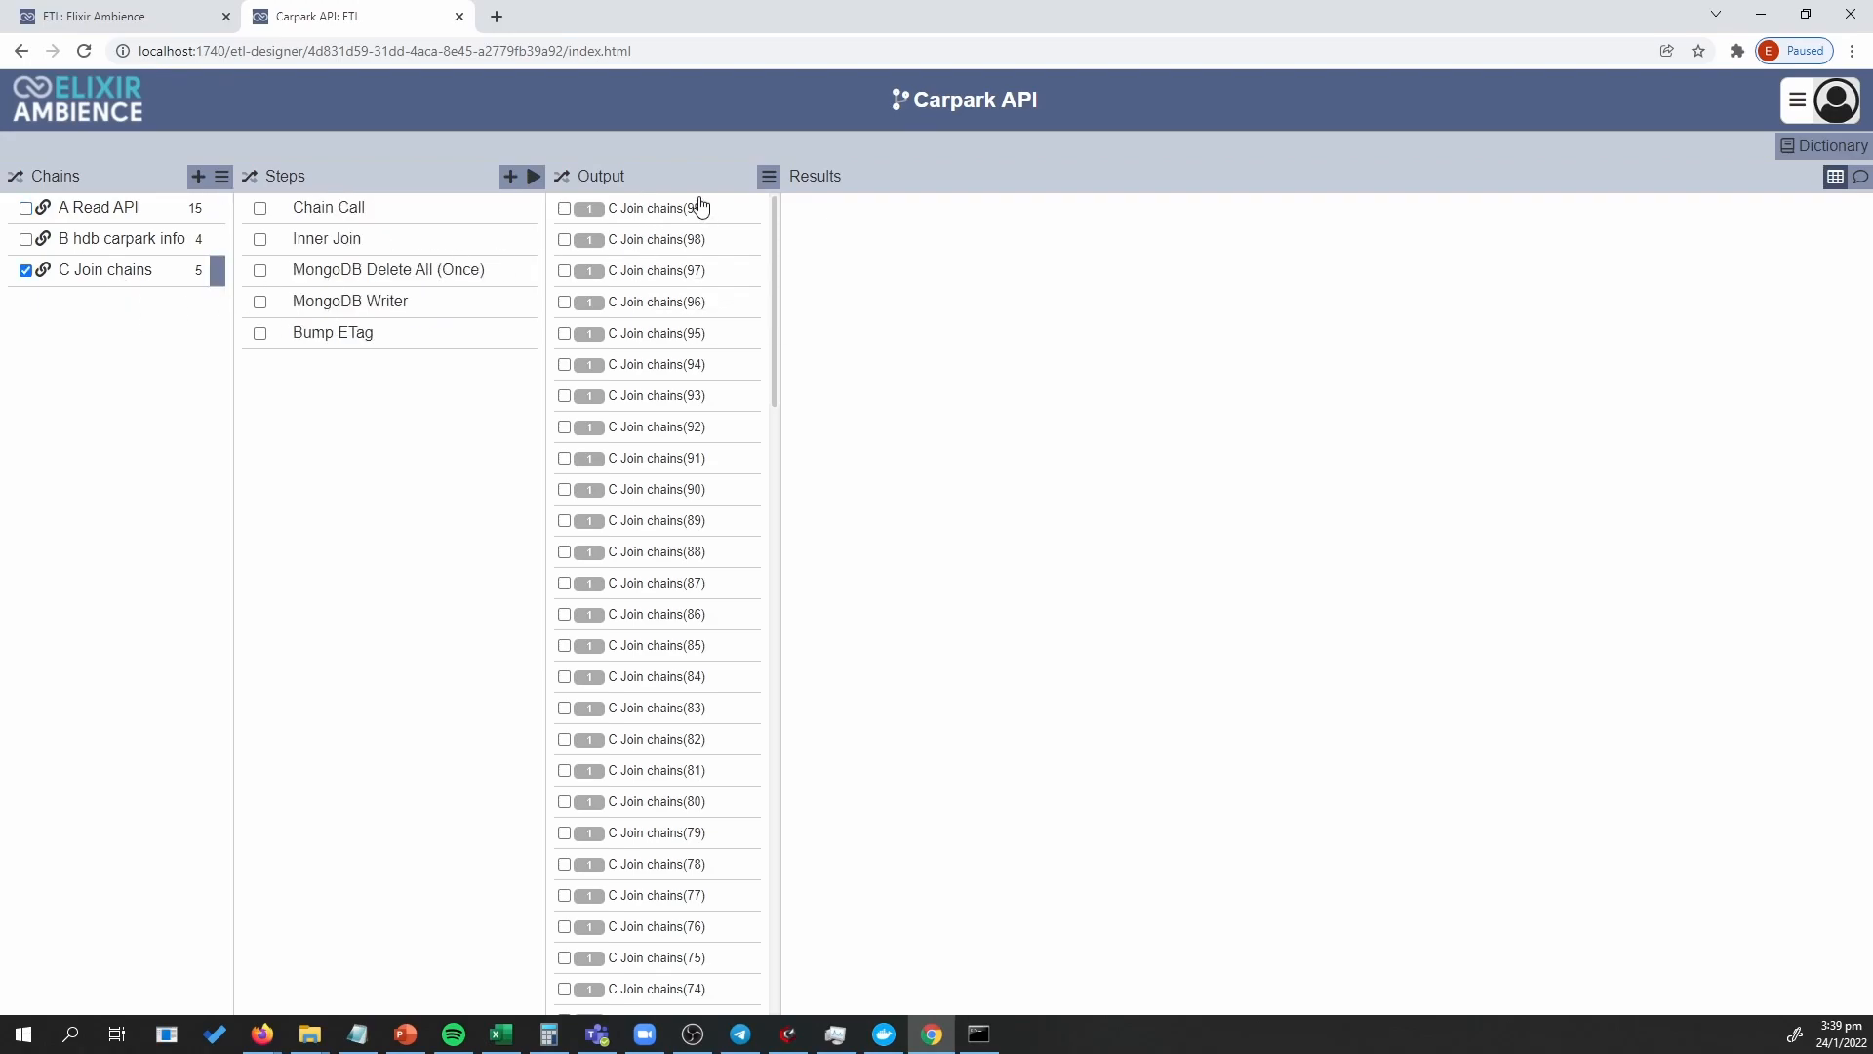
{"action": "left_click", "coordinate": [191, 205]}
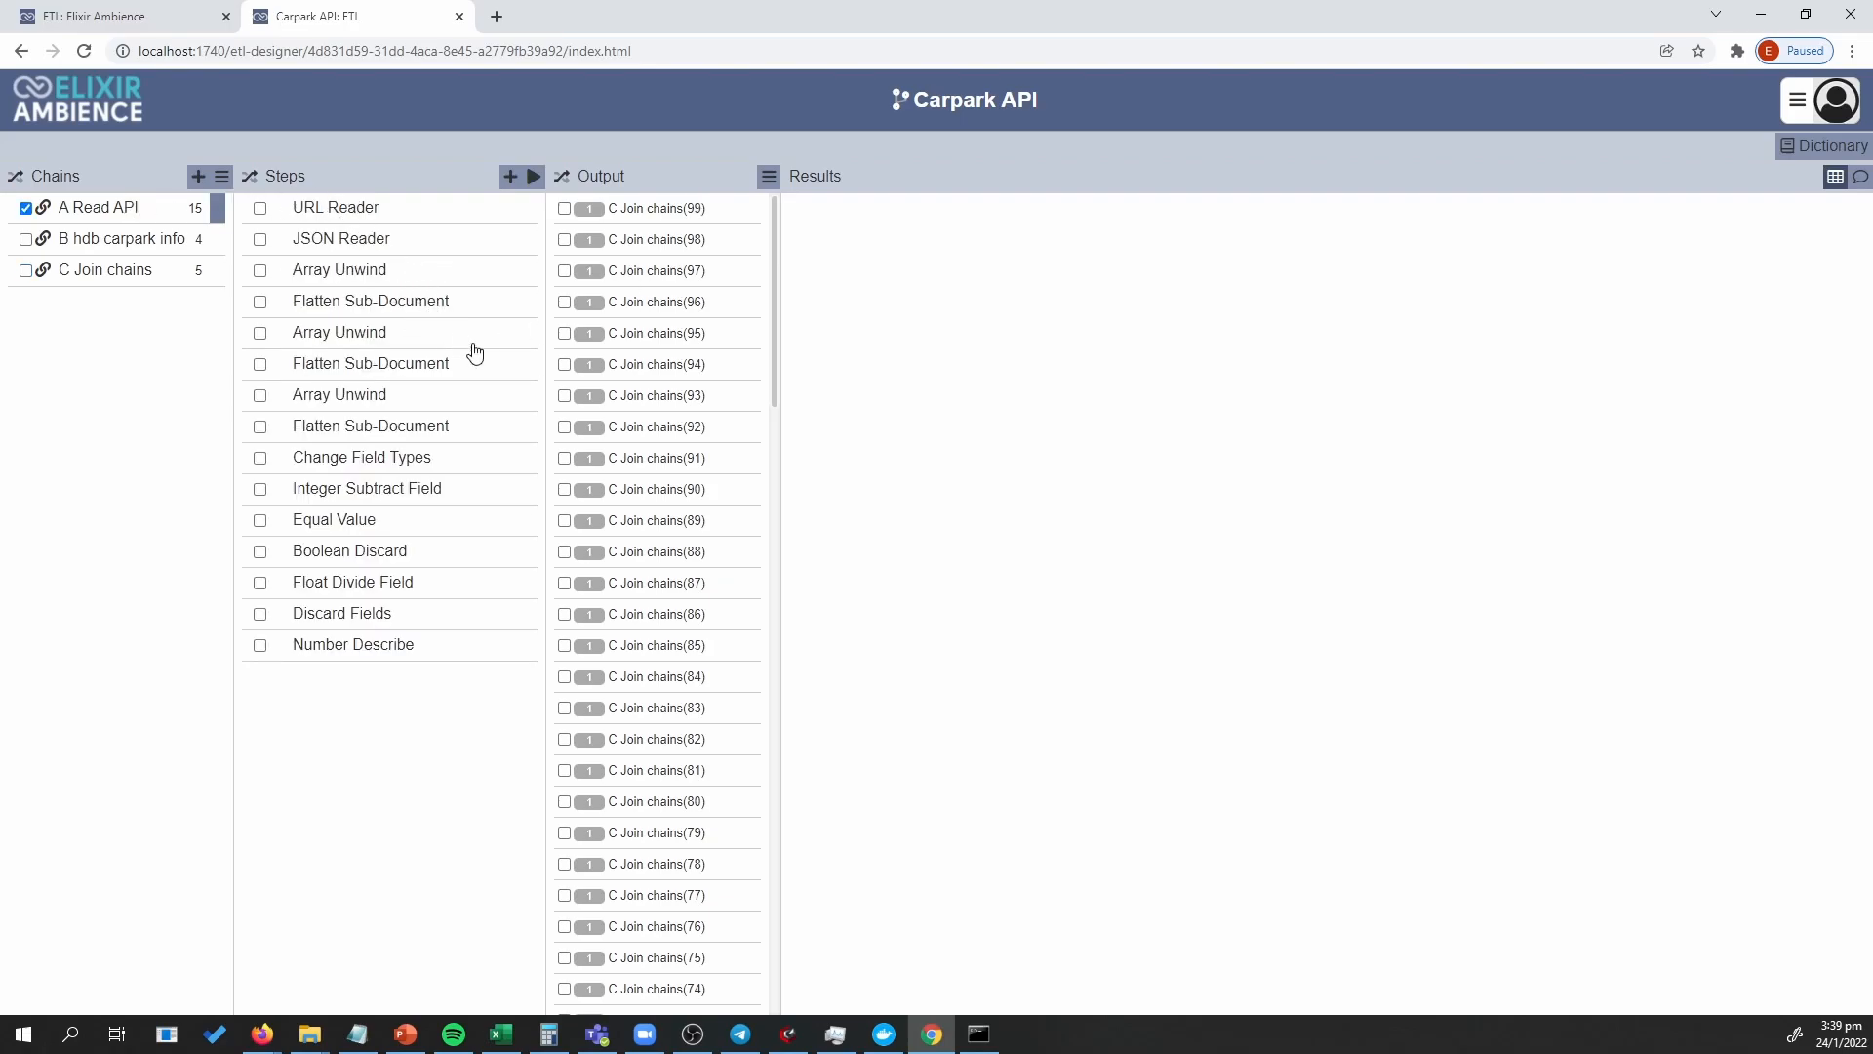
Examine the result record and the log messages of the output C Join chains(99).
{"action": "left_click", "coordinate": [683, 209]}
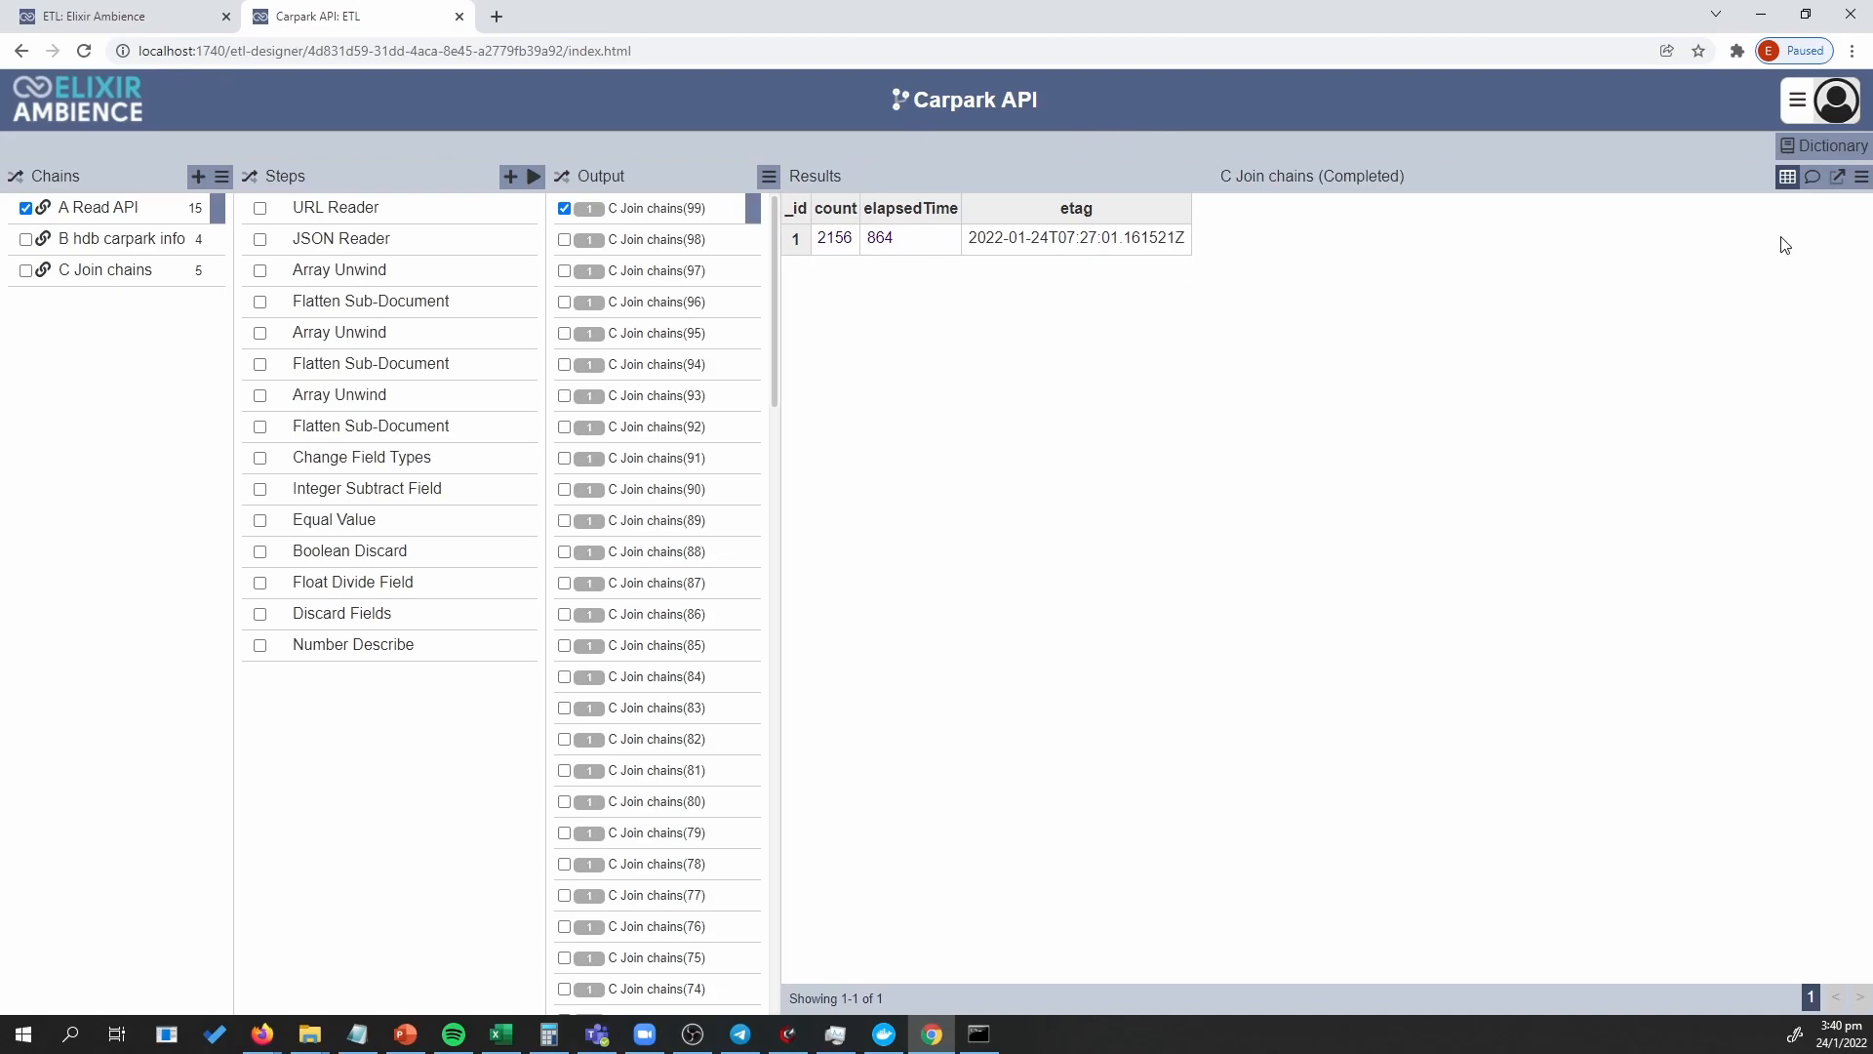
{"action": "left_click", "coordinate": [1812, 178]}
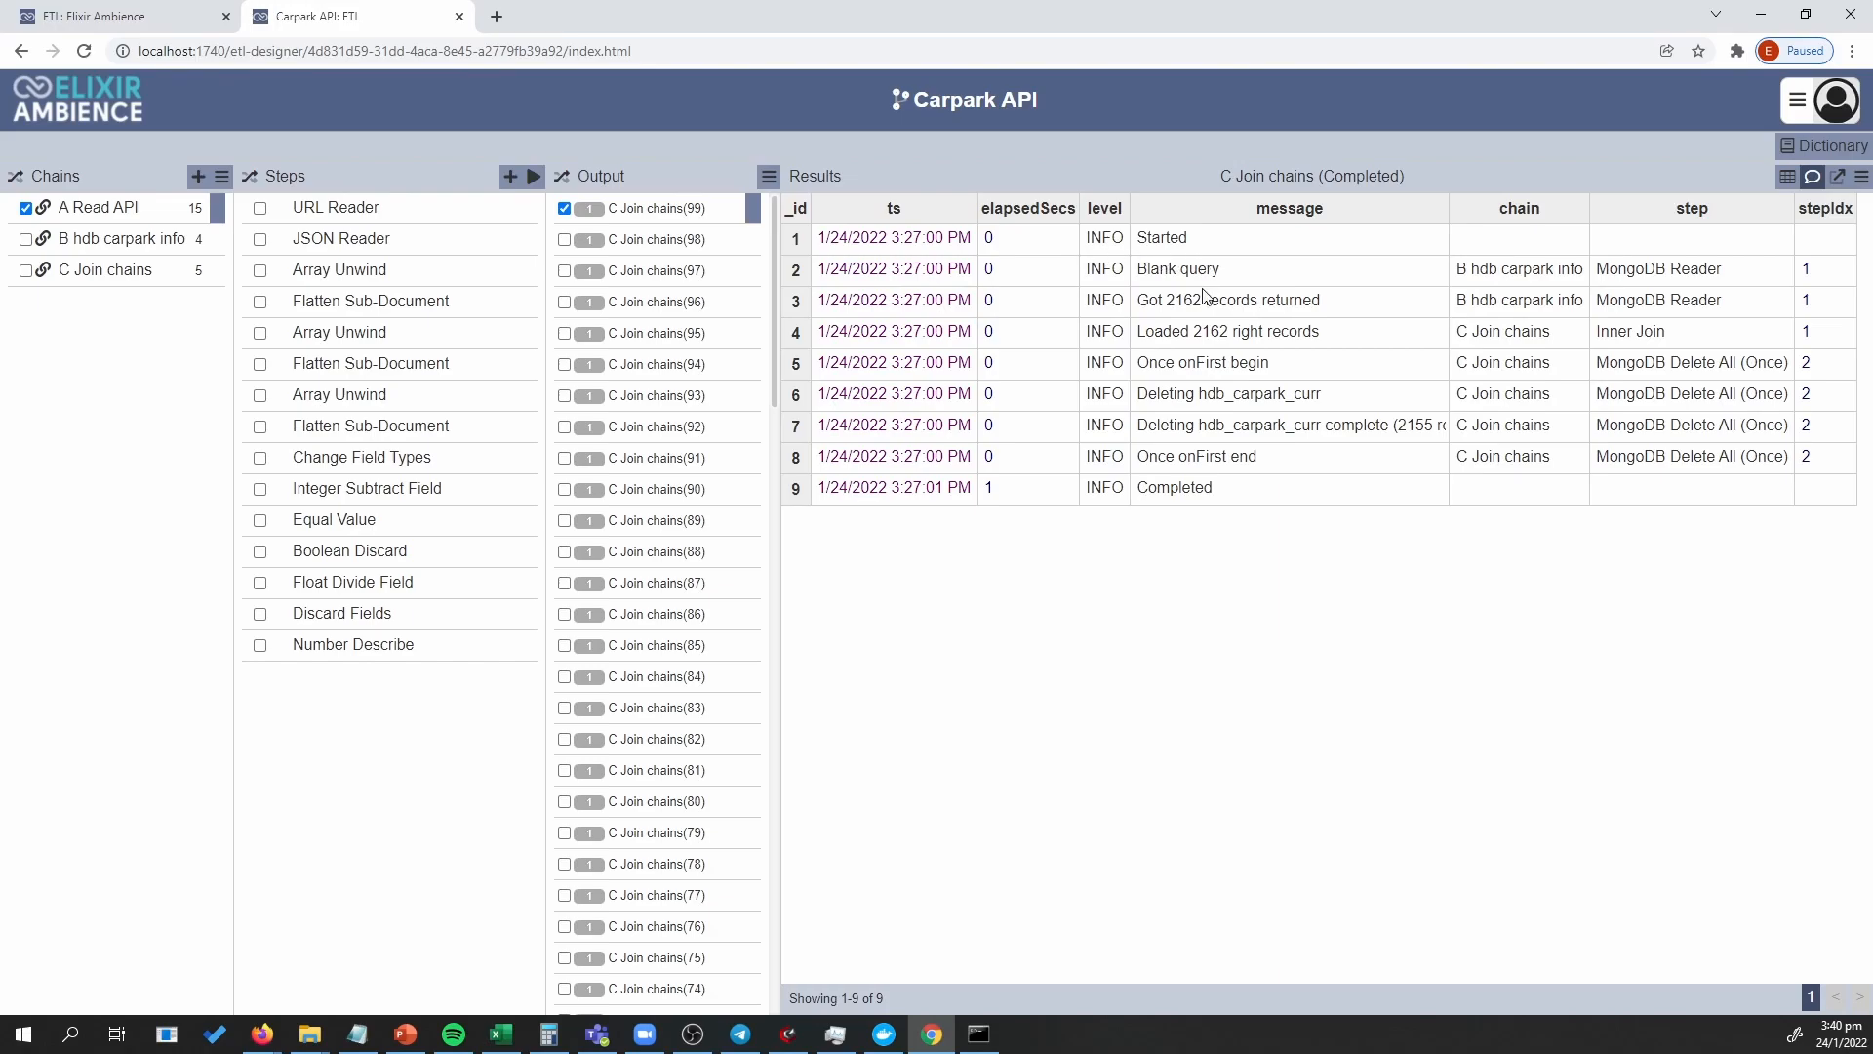
{"action": "left_click", "coordinate": [1860, 181]}
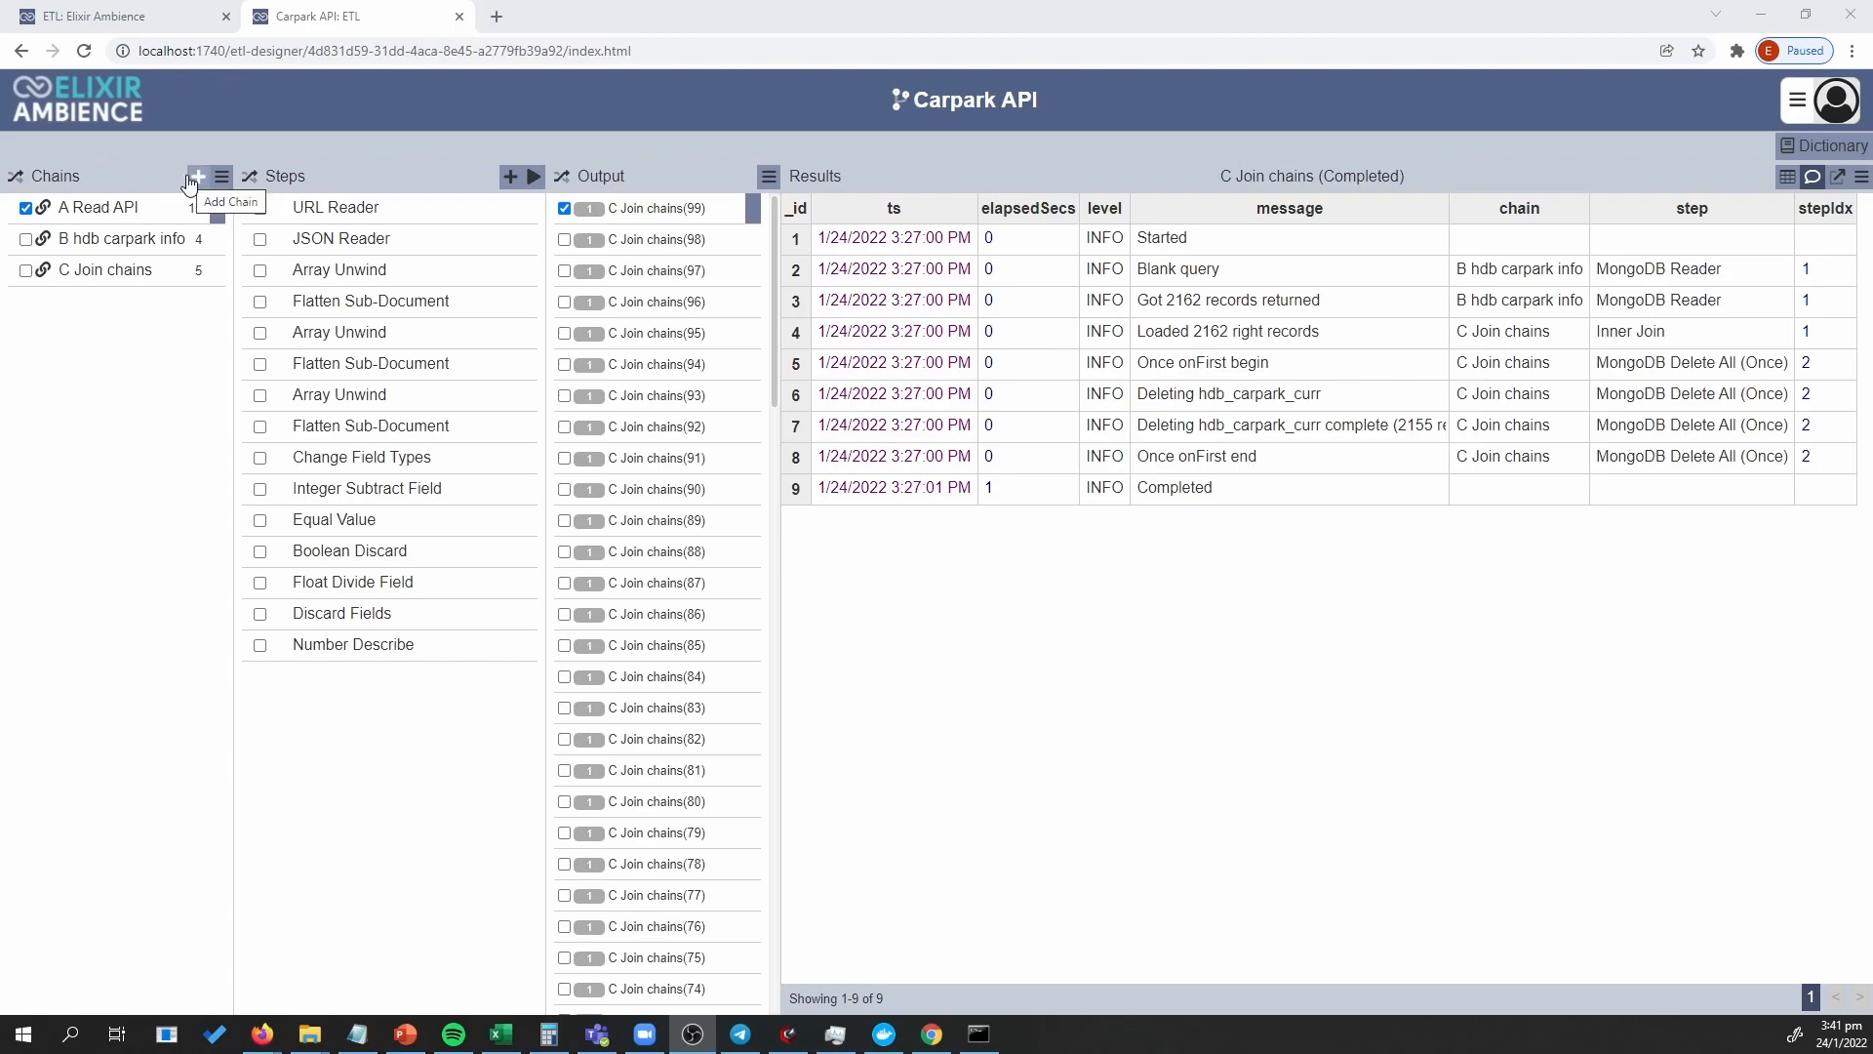
Add a chain named "D my new Chain" based on Blank Chain.
{"action": "left_click", "coordinate": [192, 179]}
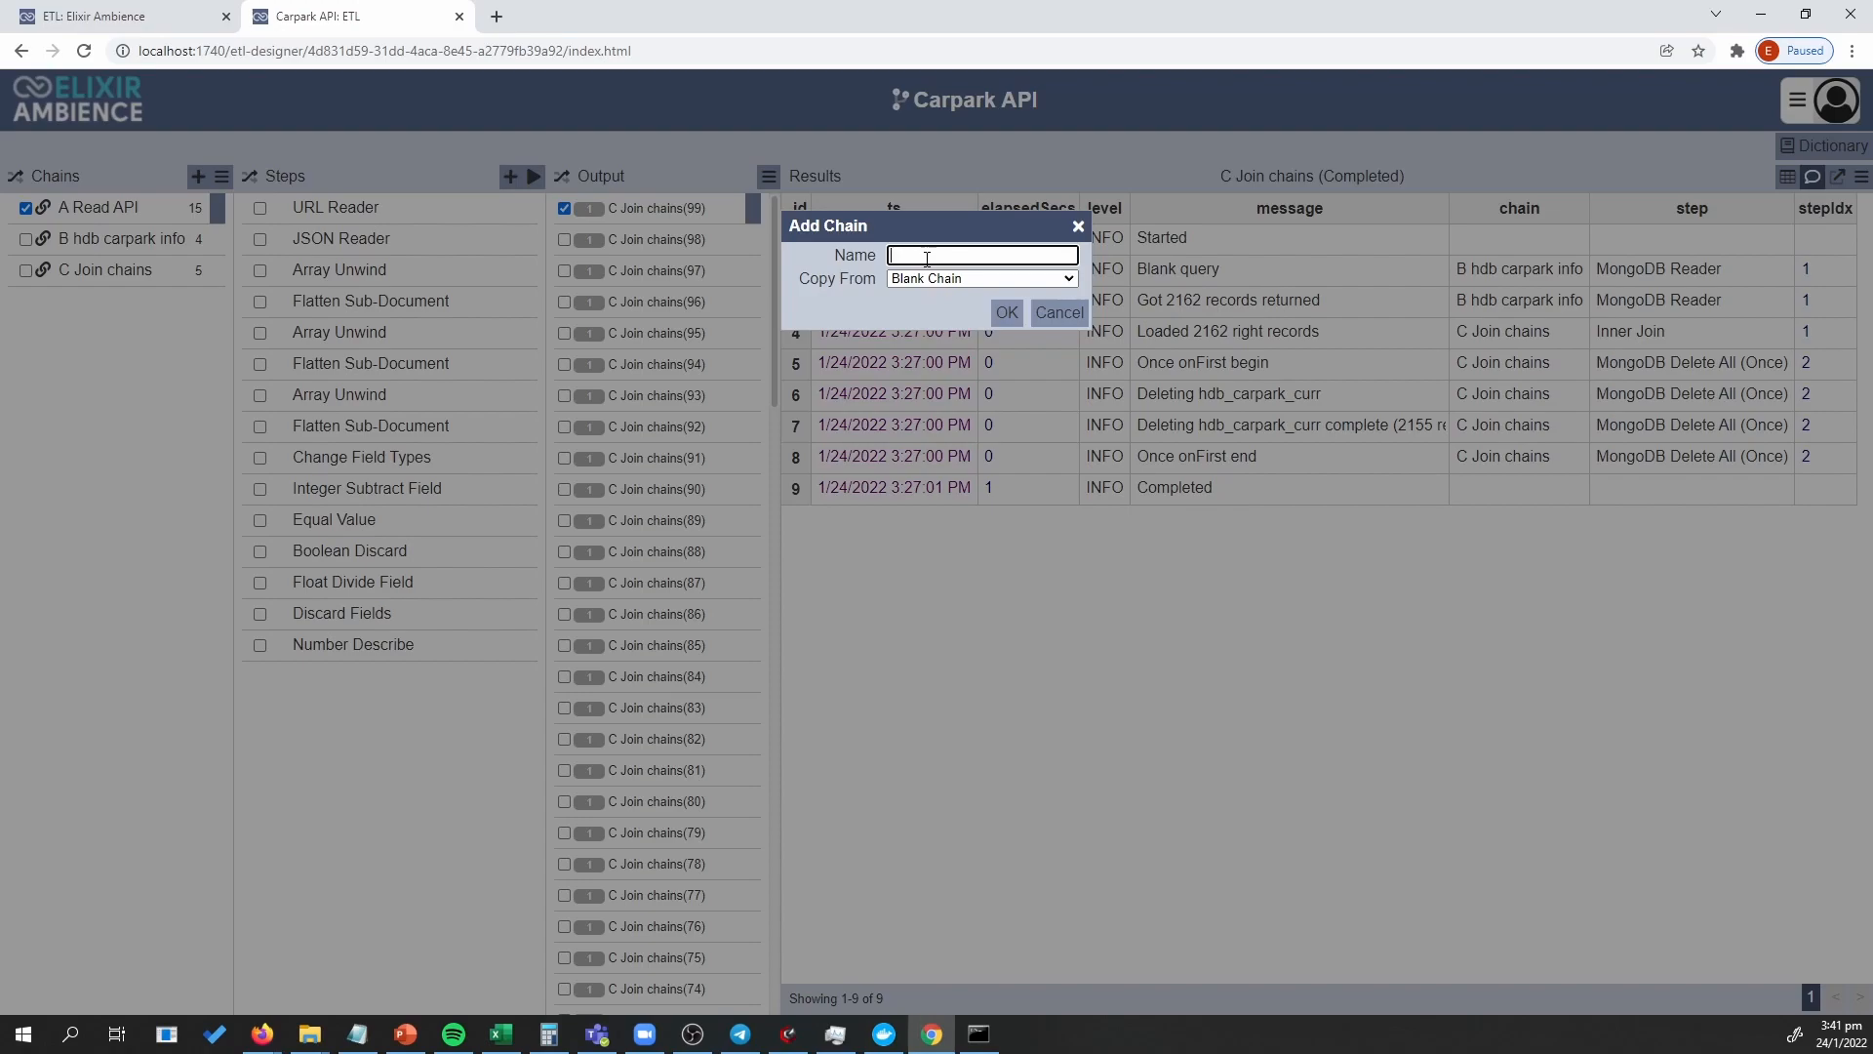
{"action": "type", "text": "D my ne"}
{"action": "type", "text": "w Chain"}
{"action": "left_click", "coordinate": [947, 279]}
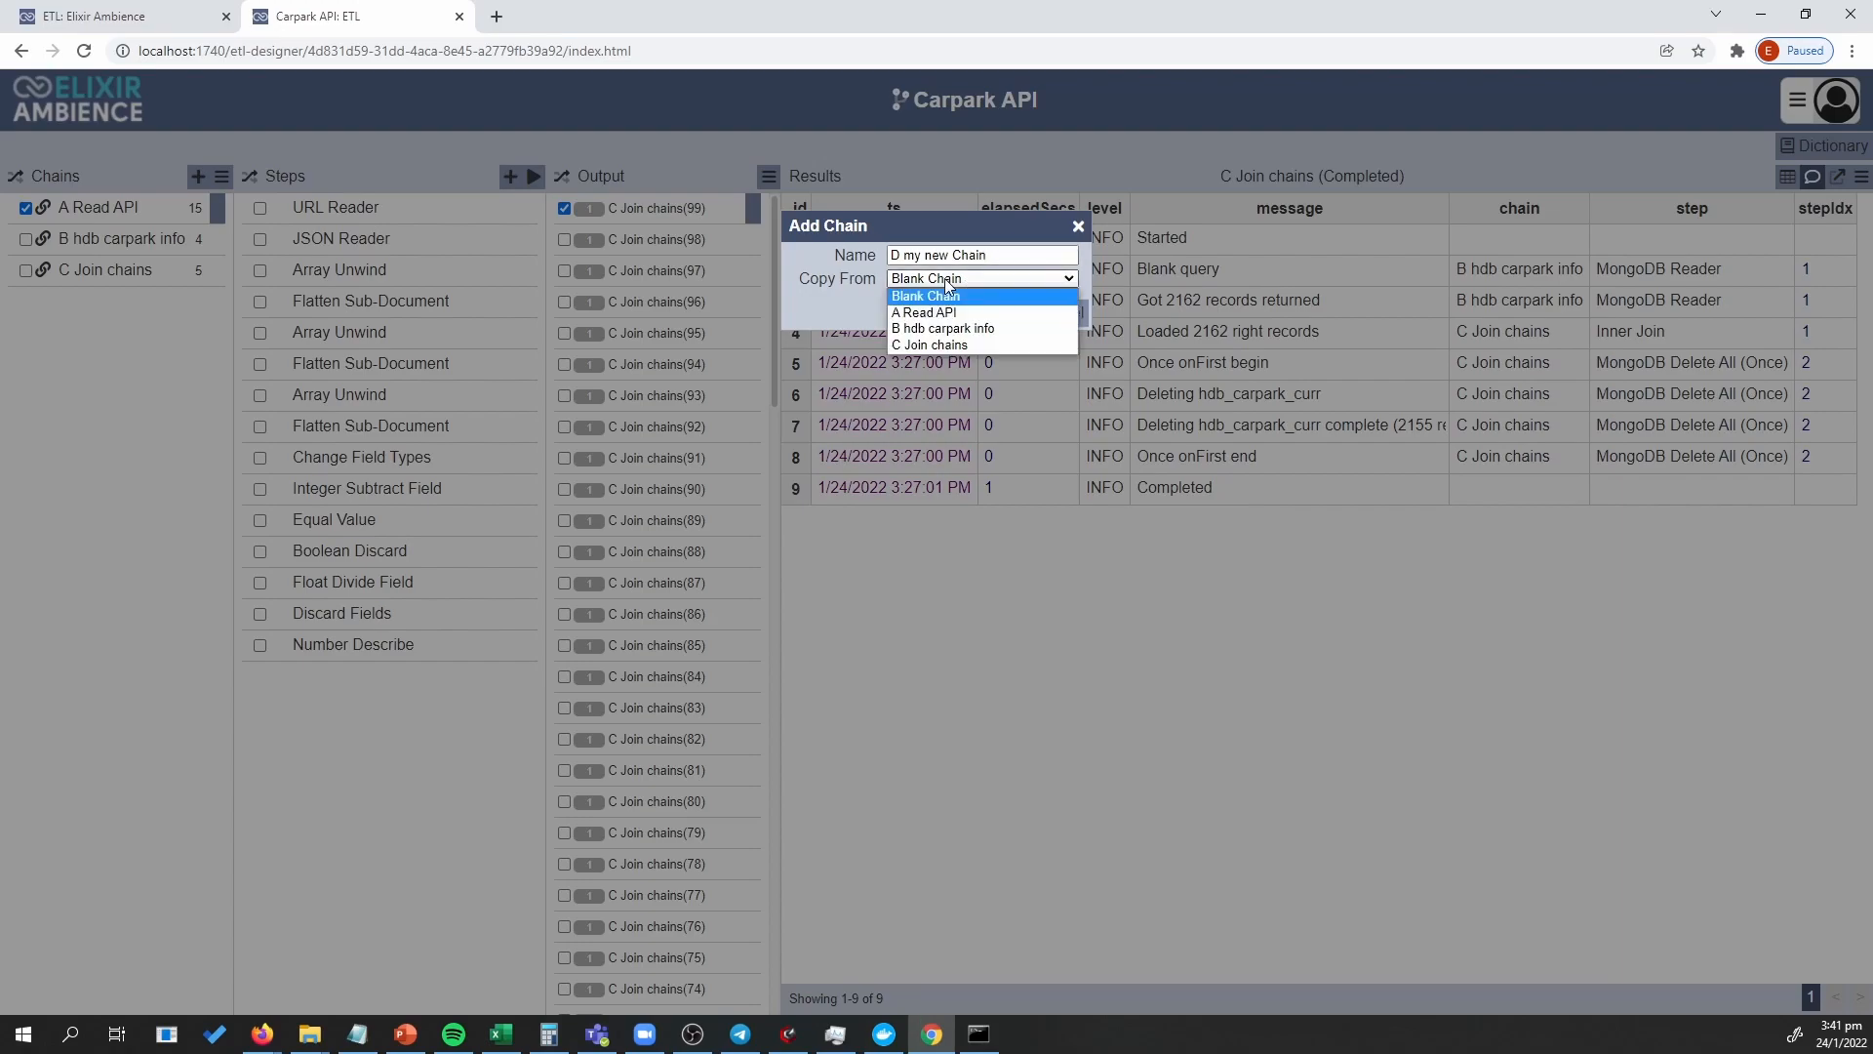
{"action": "left_click", "coordinate": [944, 280]}
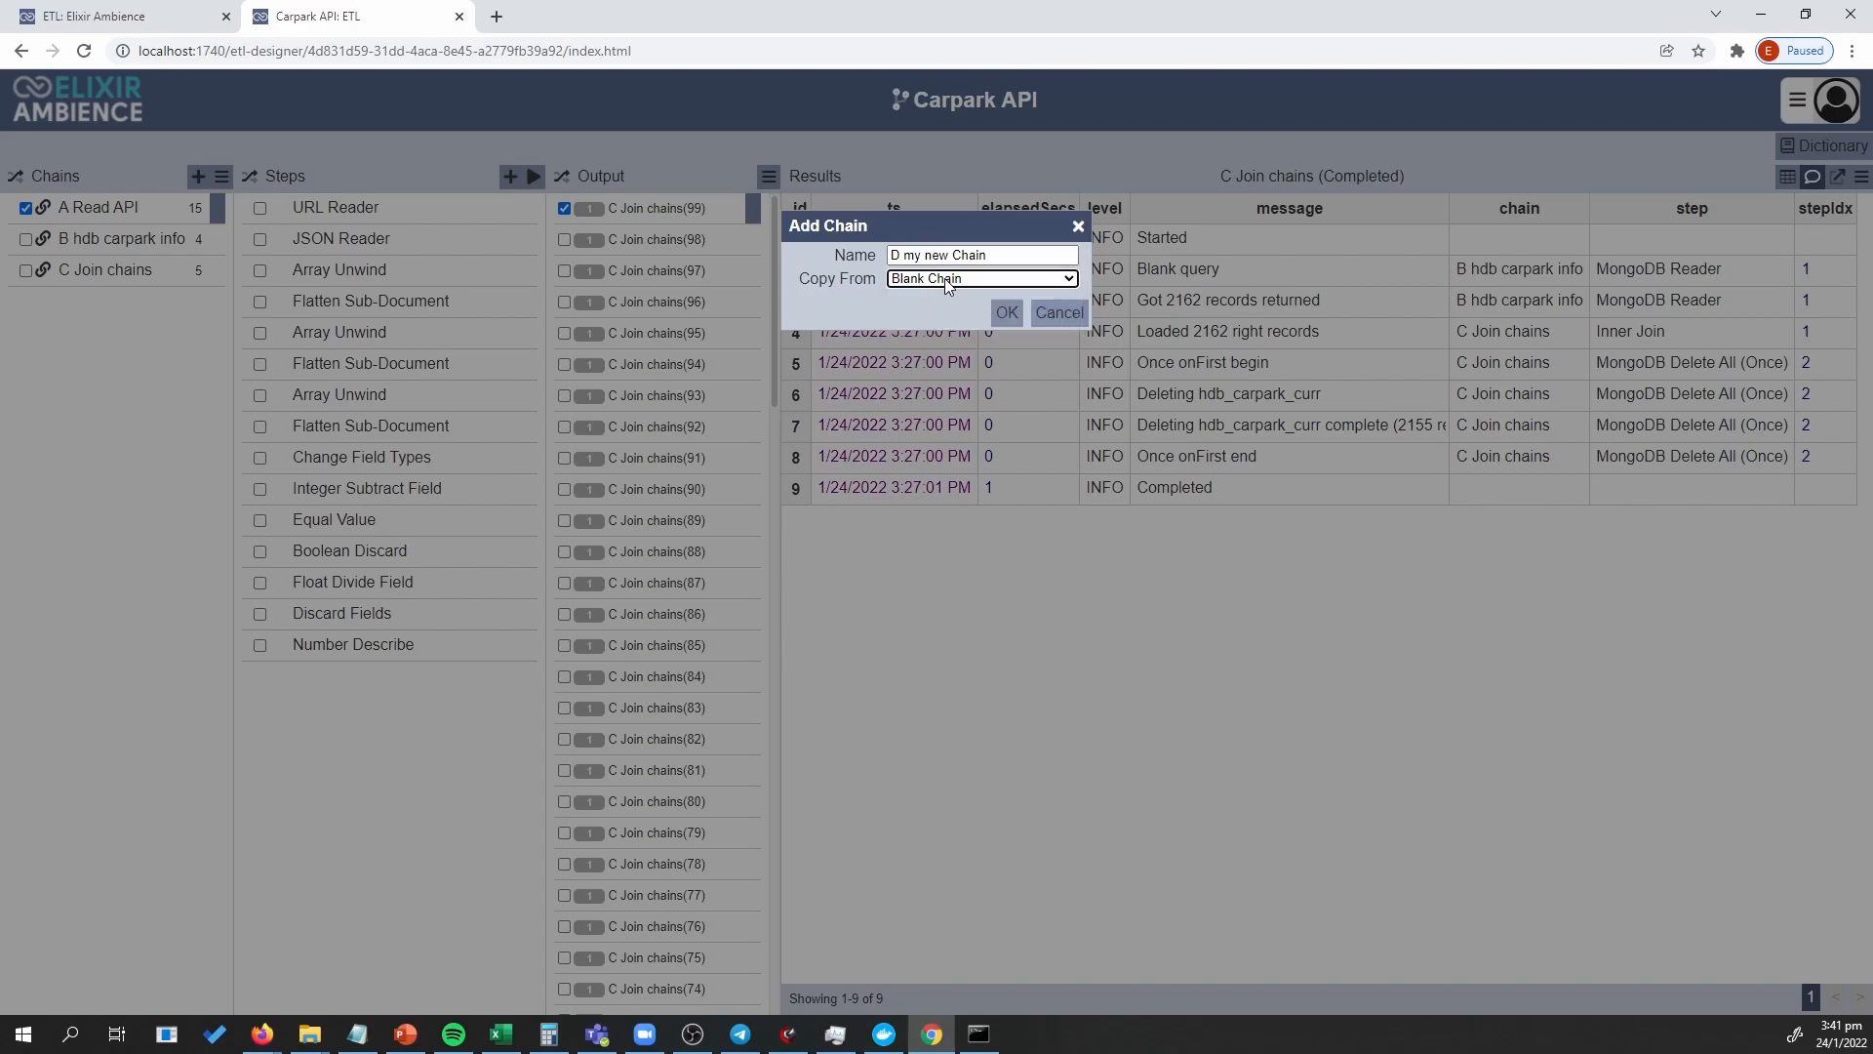
{"action": "left_click", "coordinate": [1007, 312]}
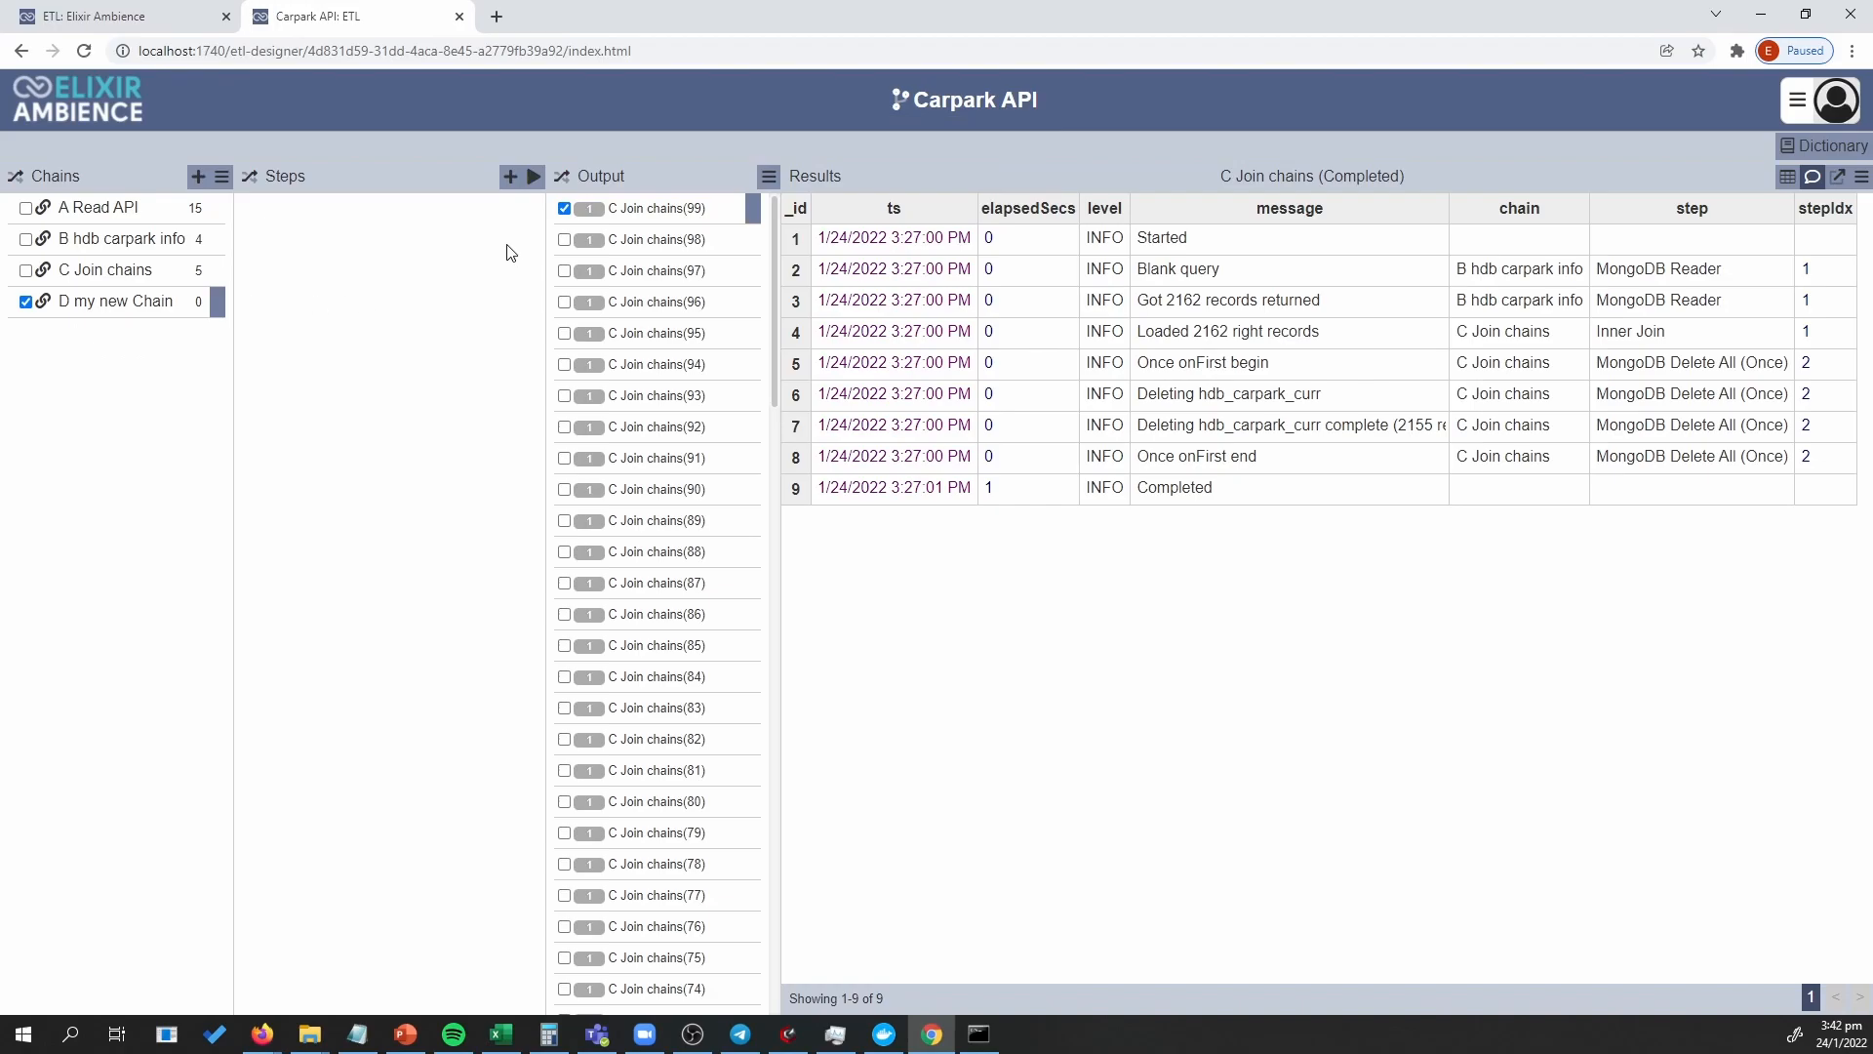
Start adding a step to the new chain, browse the actions matching "subtr" across the number and date categories, and clear the search.
{"action": "left_click", "coordinate": [508, 177]}
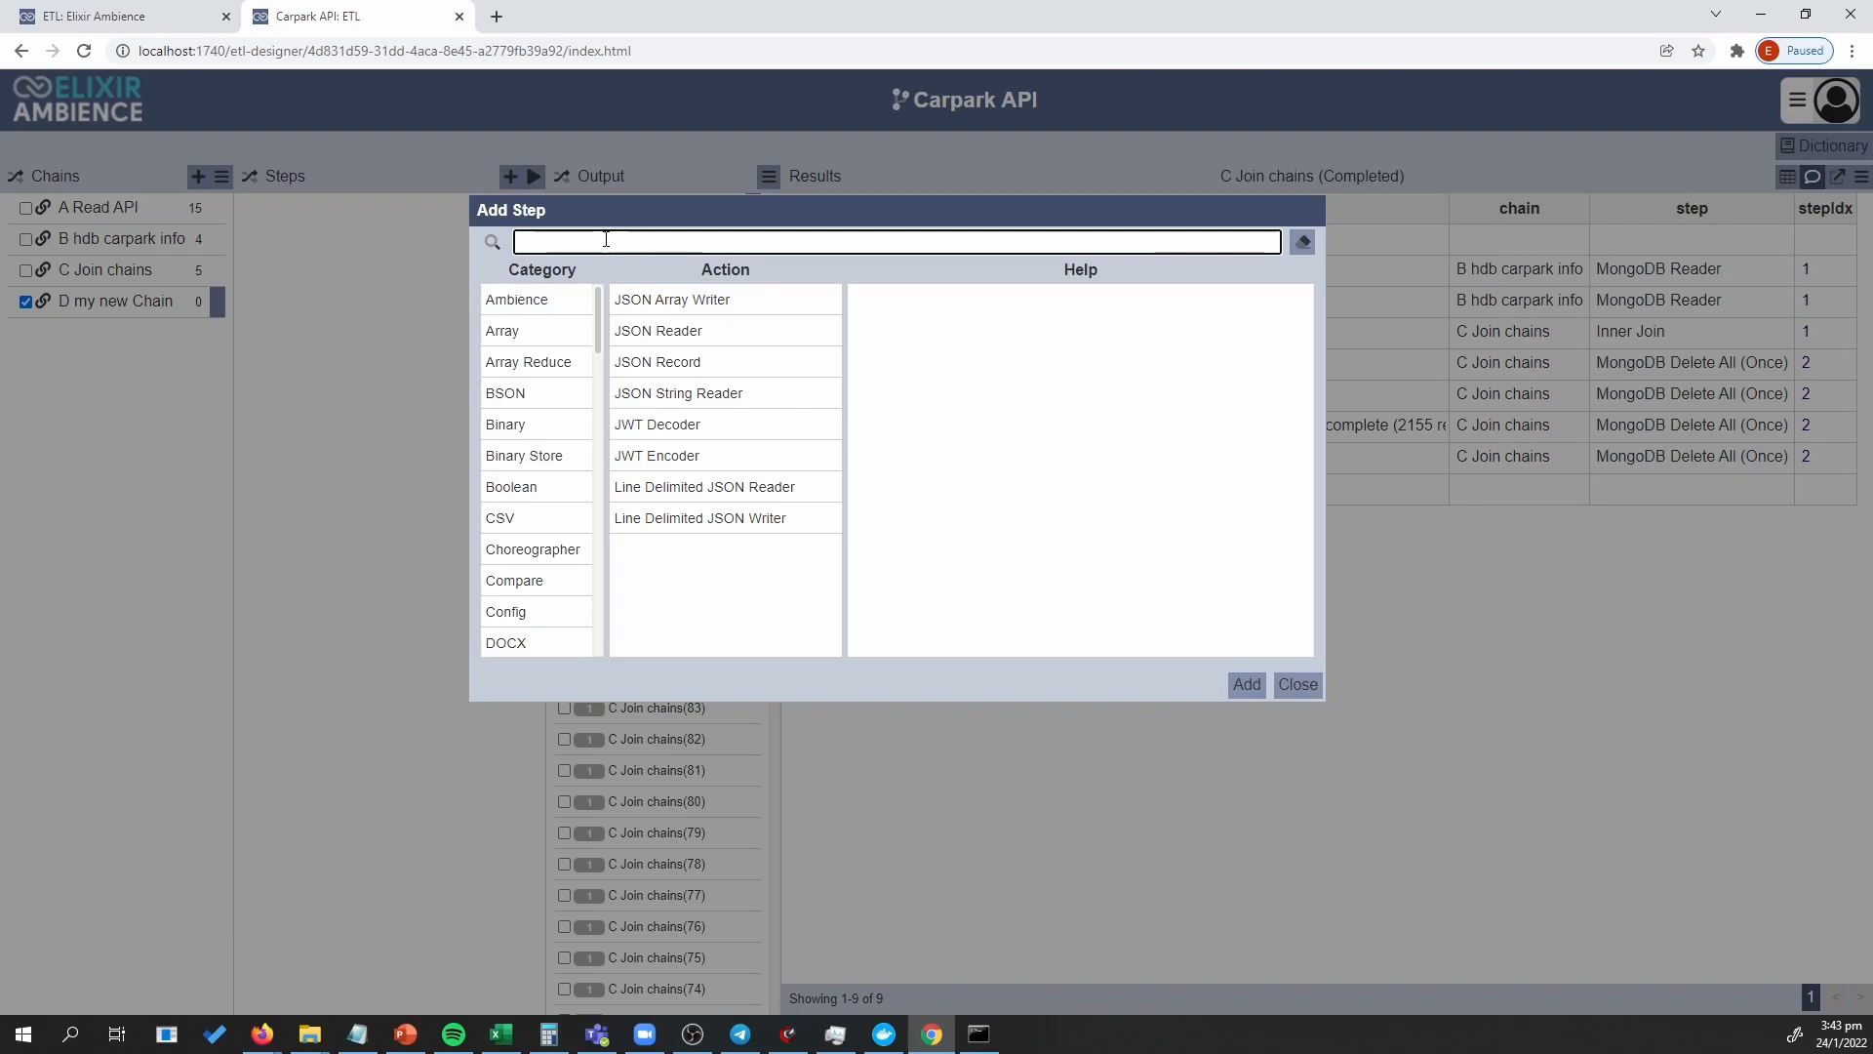
{"action": "type", "text": "subtr"}
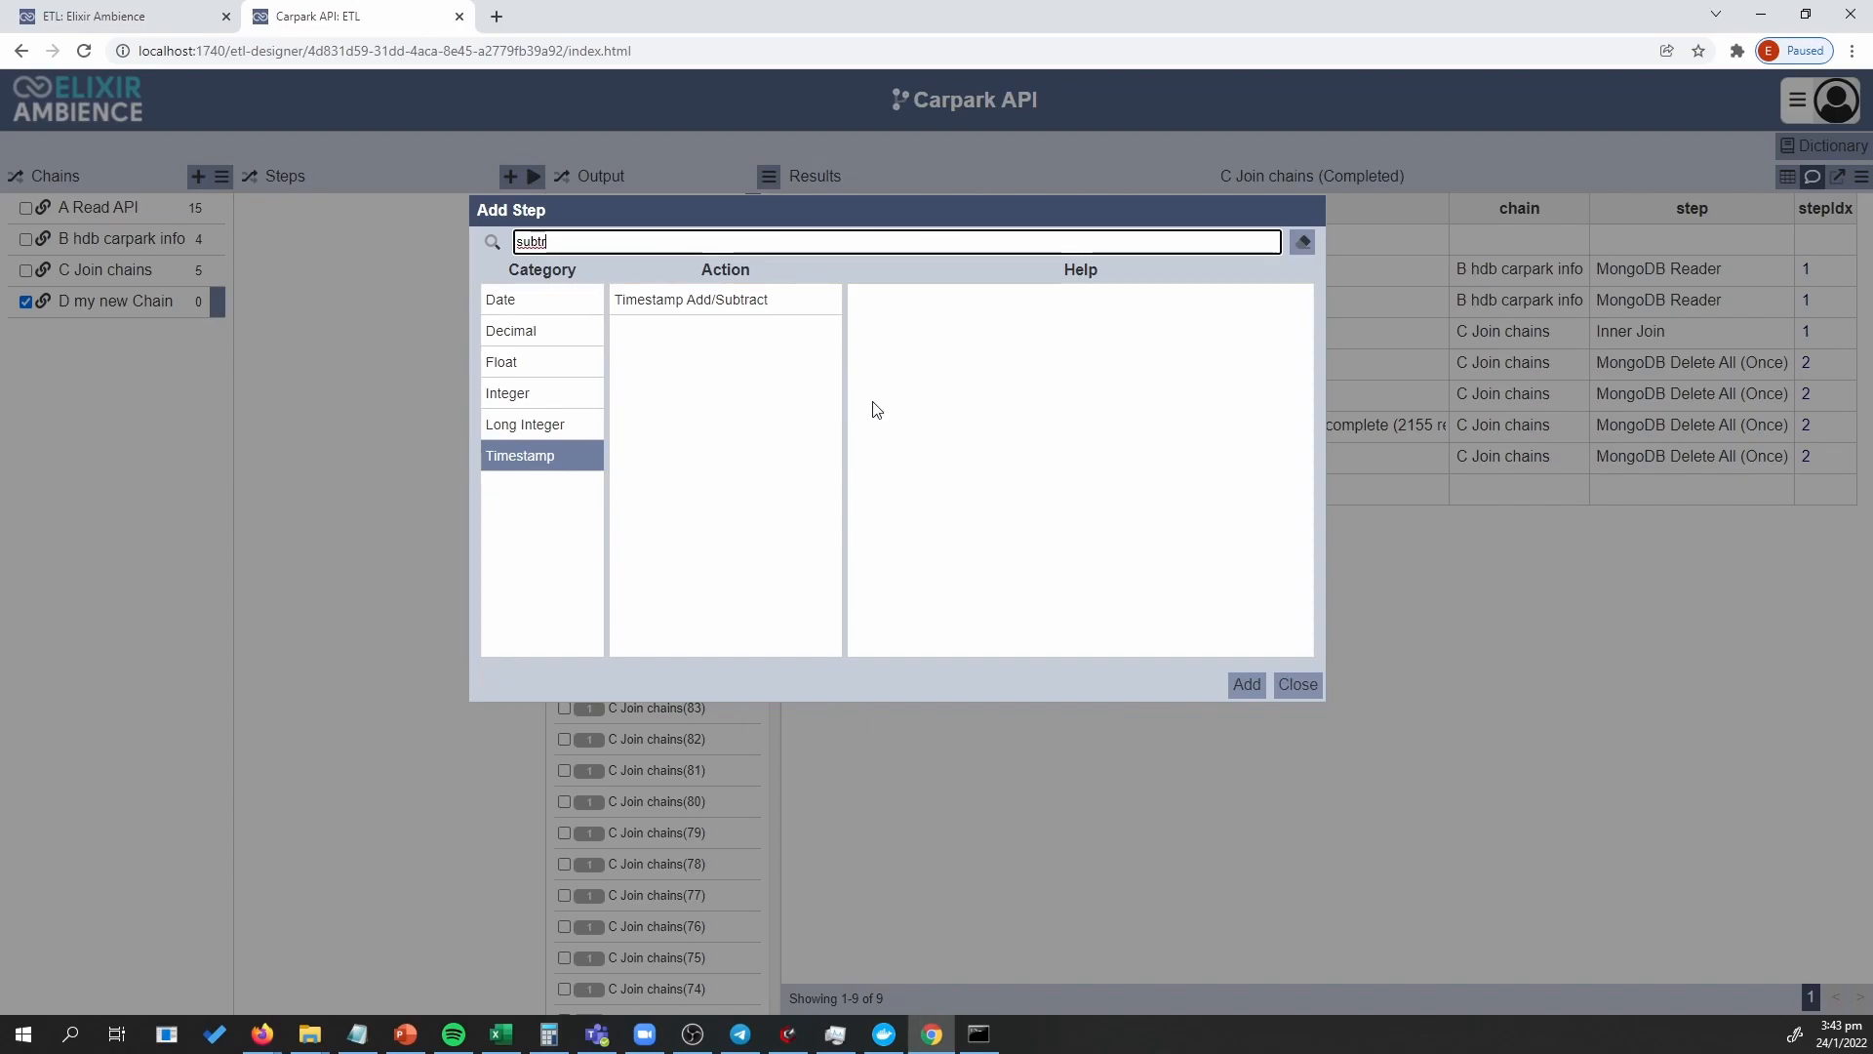
{"action": "left_click", "coordinate": [524, 423]}
{"action": "left_click", "coordinate": [522, 395]}
{"action": "left_click", "coordinate": [519, 333]}
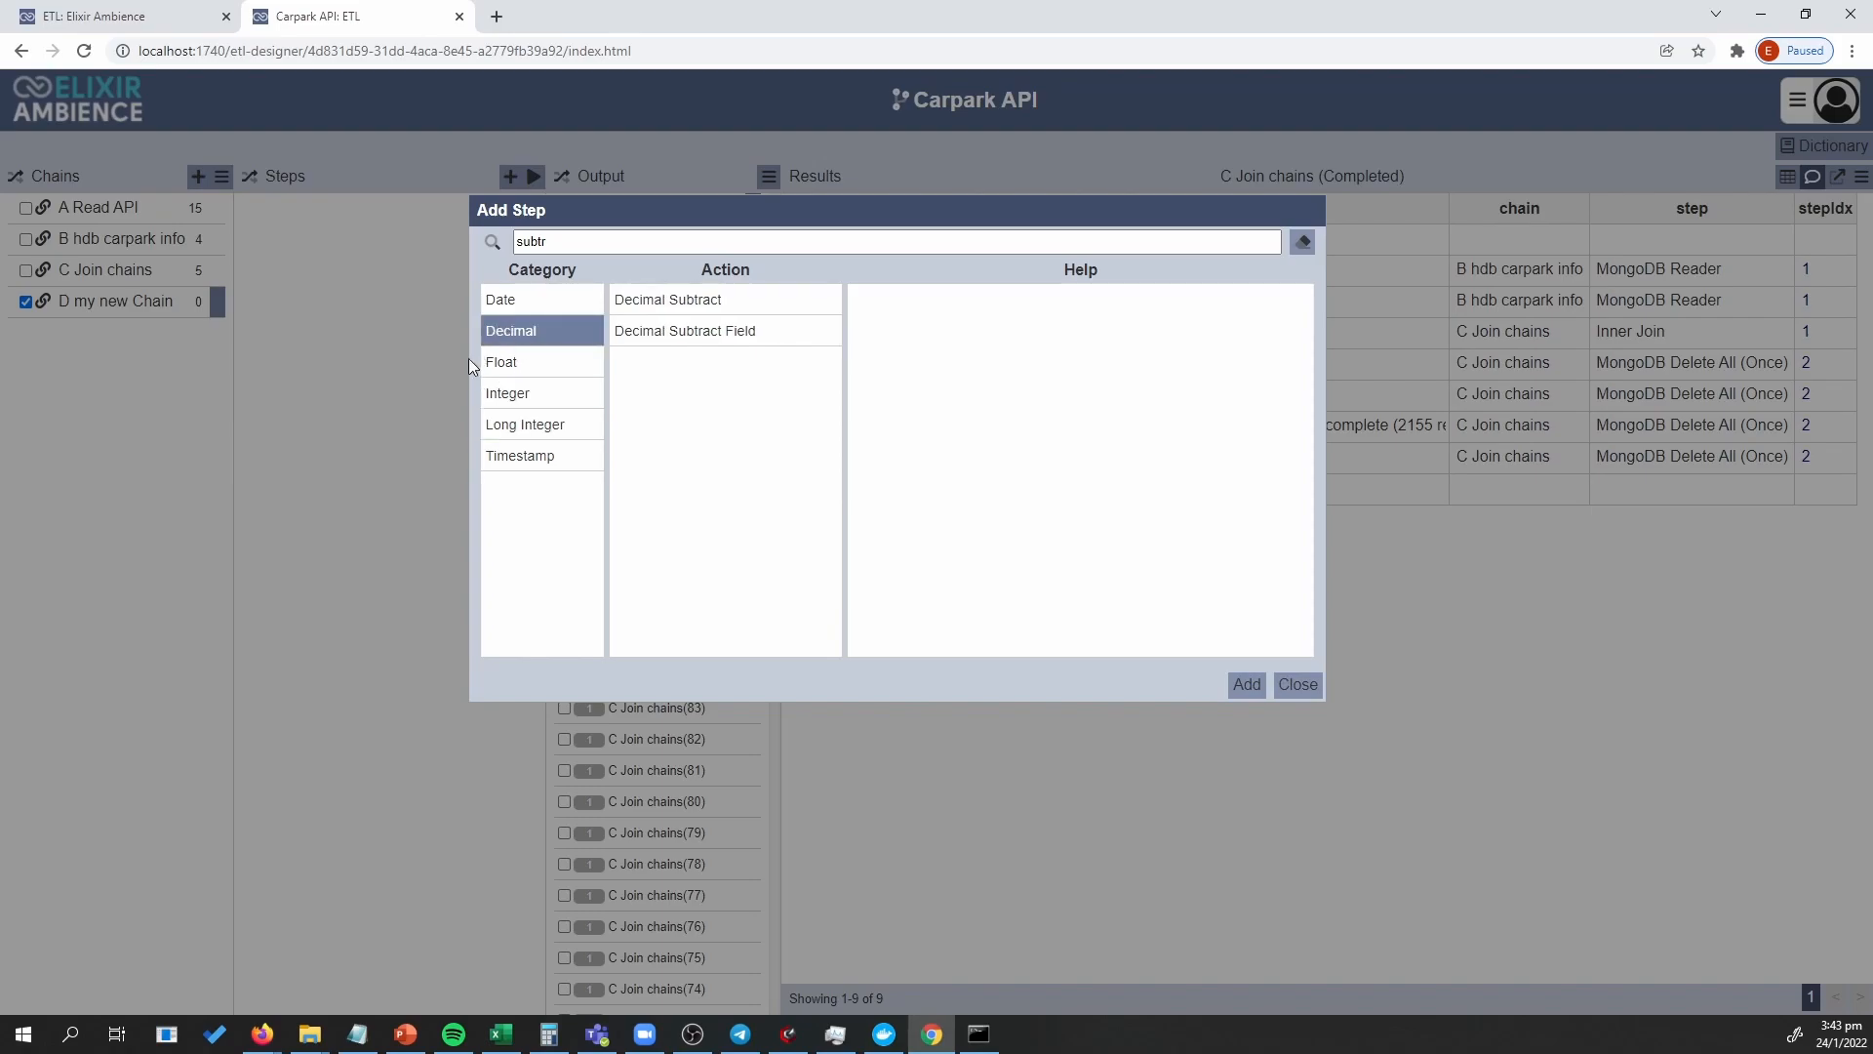
{"action": "left_click", "coordinate": [521, 363]}
{"action": "left_click", "coordinate": [529, 299]}
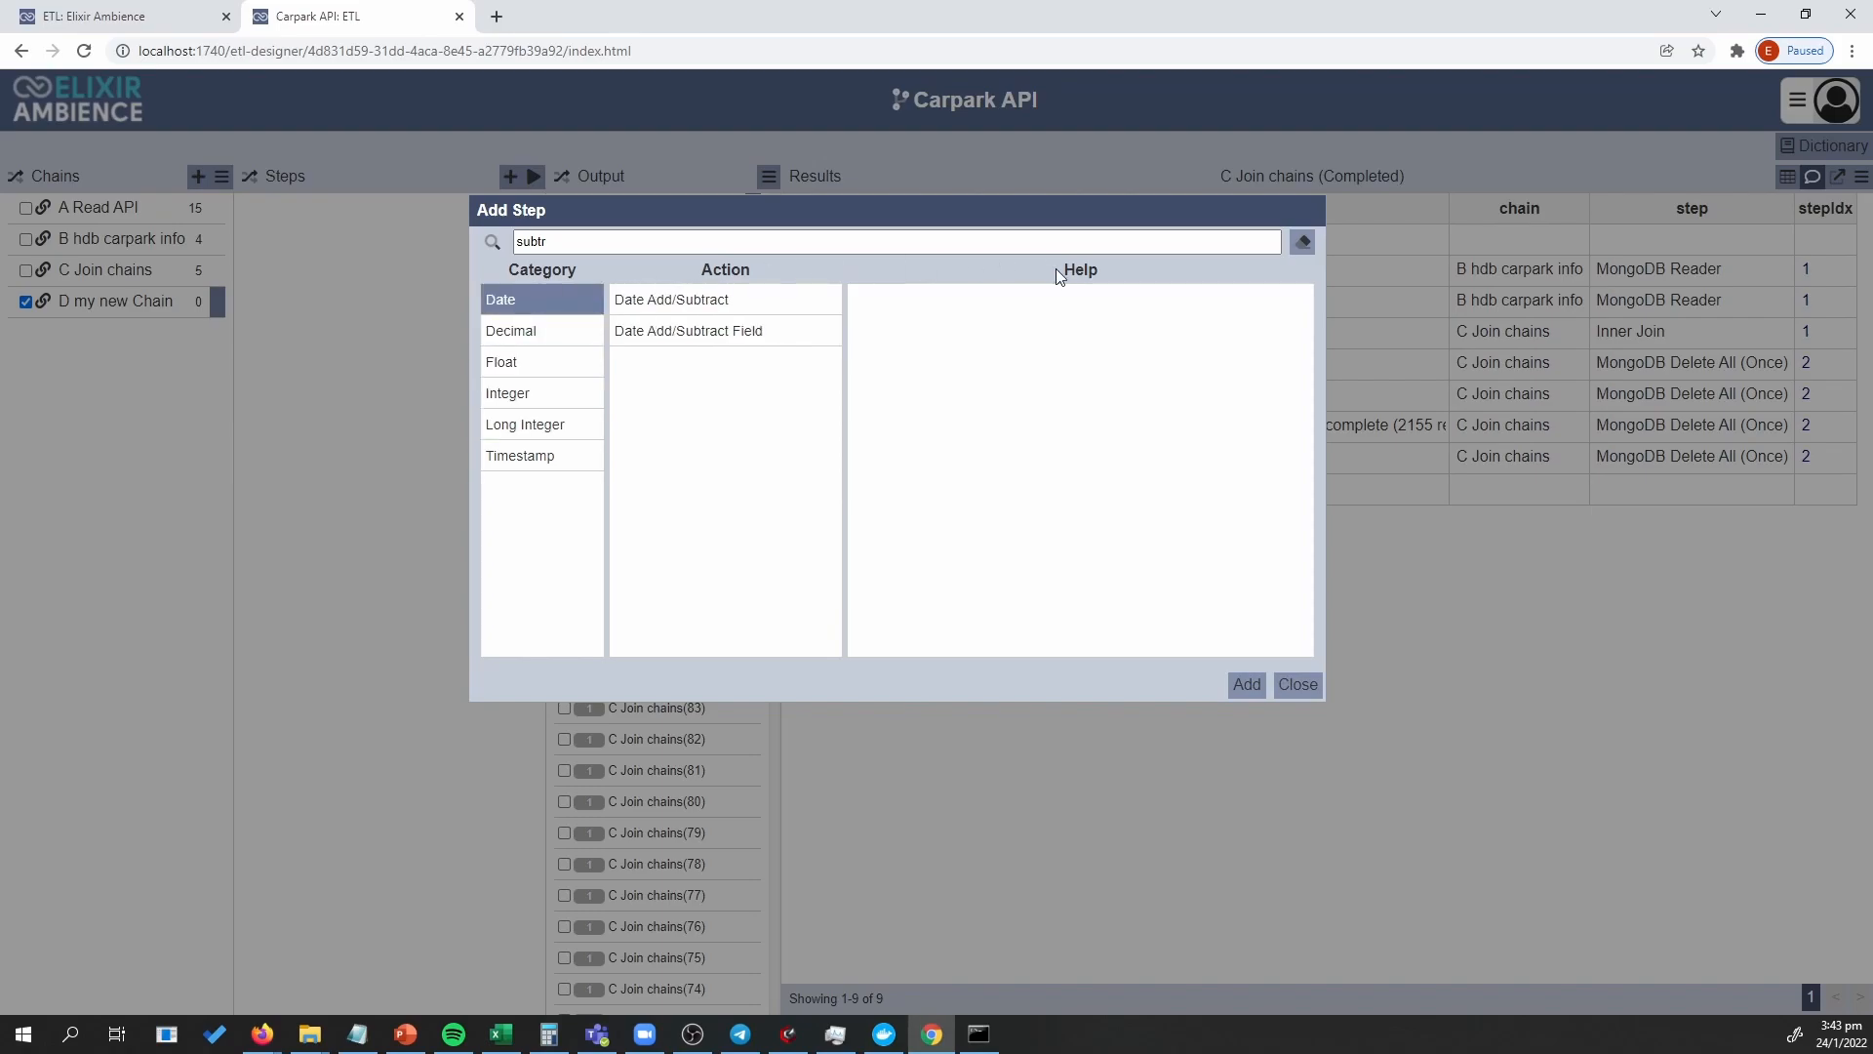
{"action": "left_click", "coordinate": [1298, 244]}
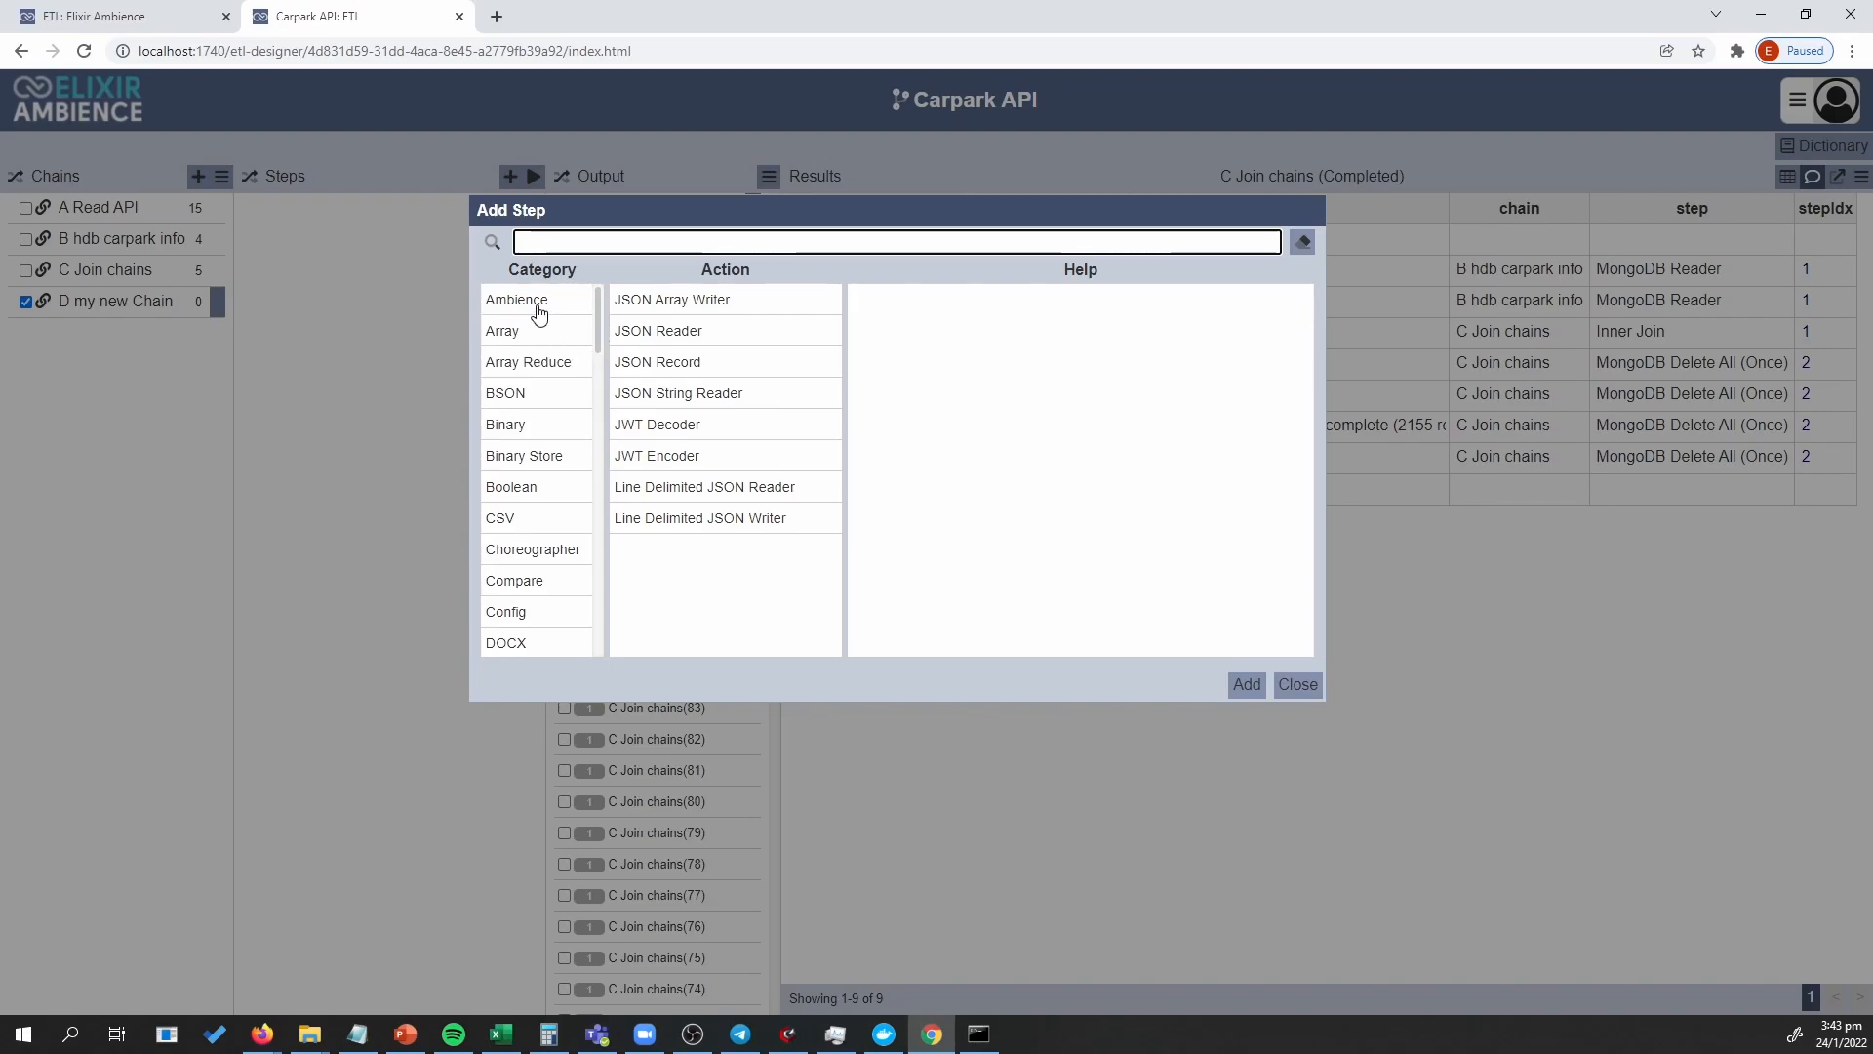
Read the help for JDBC Inserter in the JDBC category and add that step twice to D my new Chain.
{"action": "left_click_drag", "start_coordinate": [600, 332], "coordinate": [605, 463]}
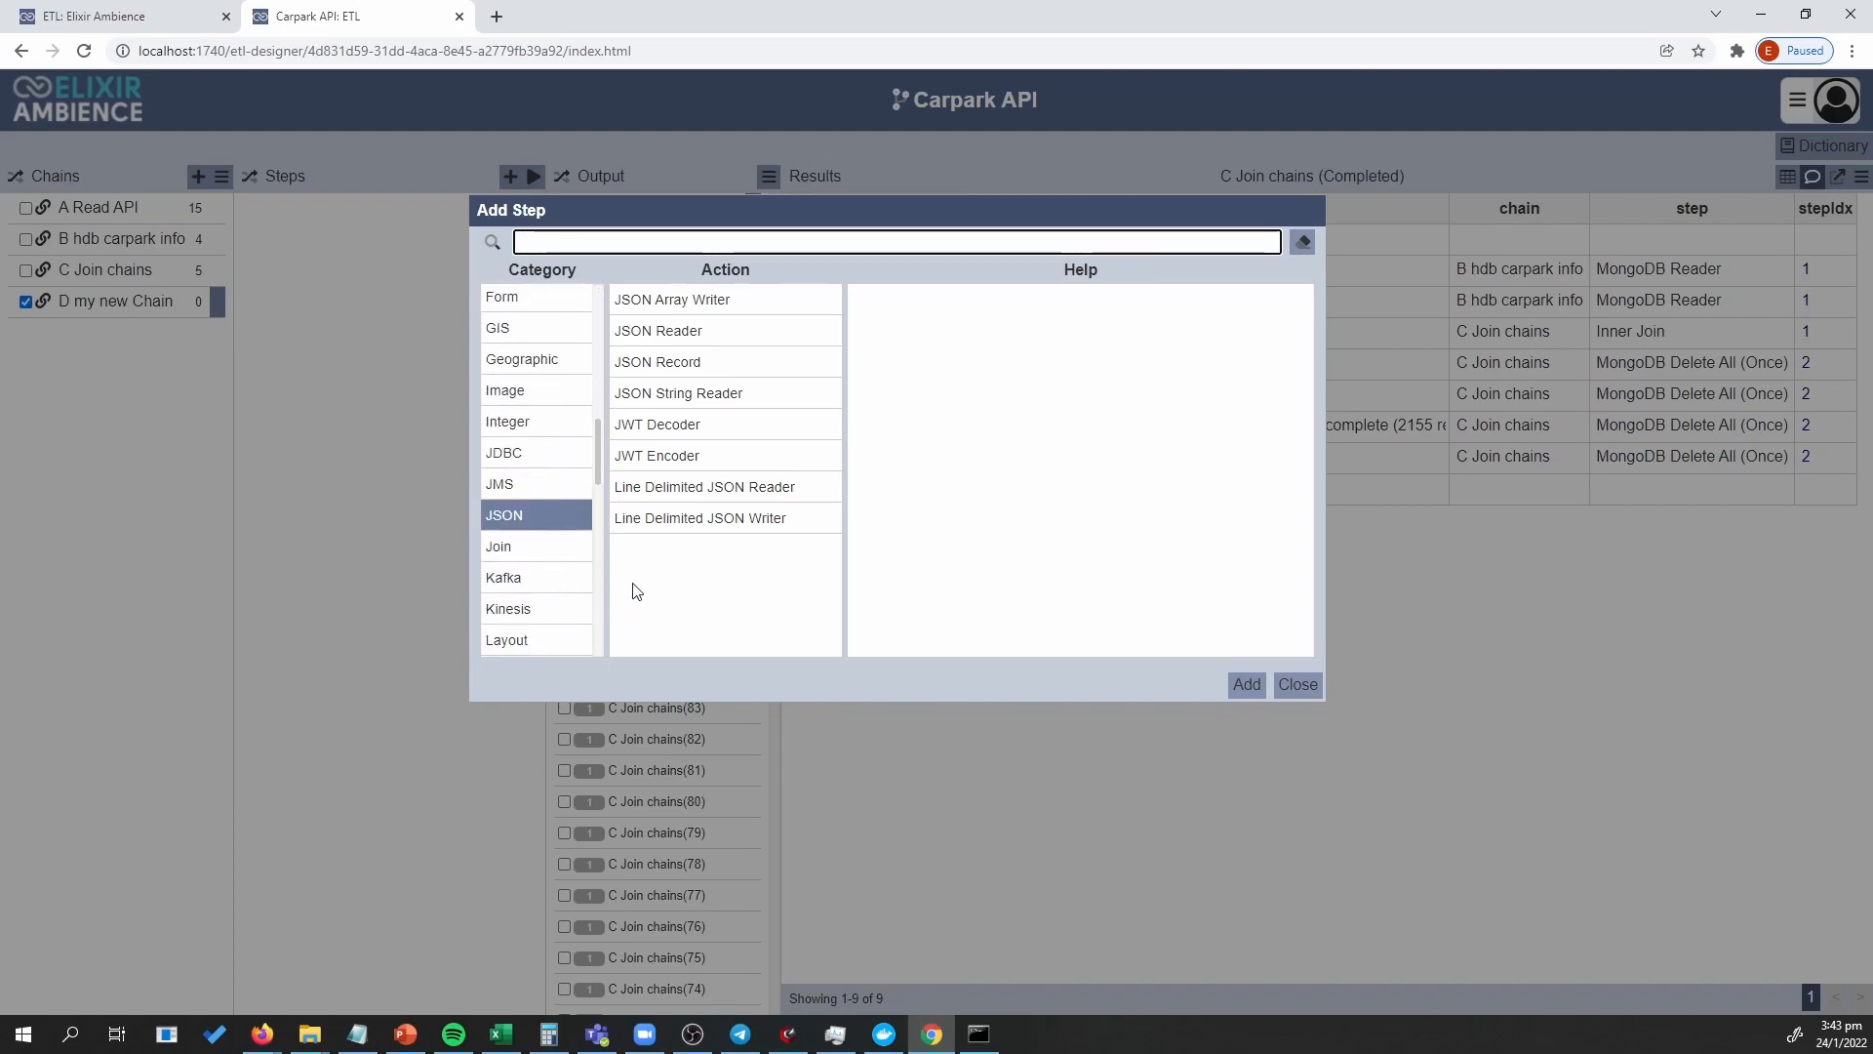
{"action": "left_click", "coordinate": [528, 465]}
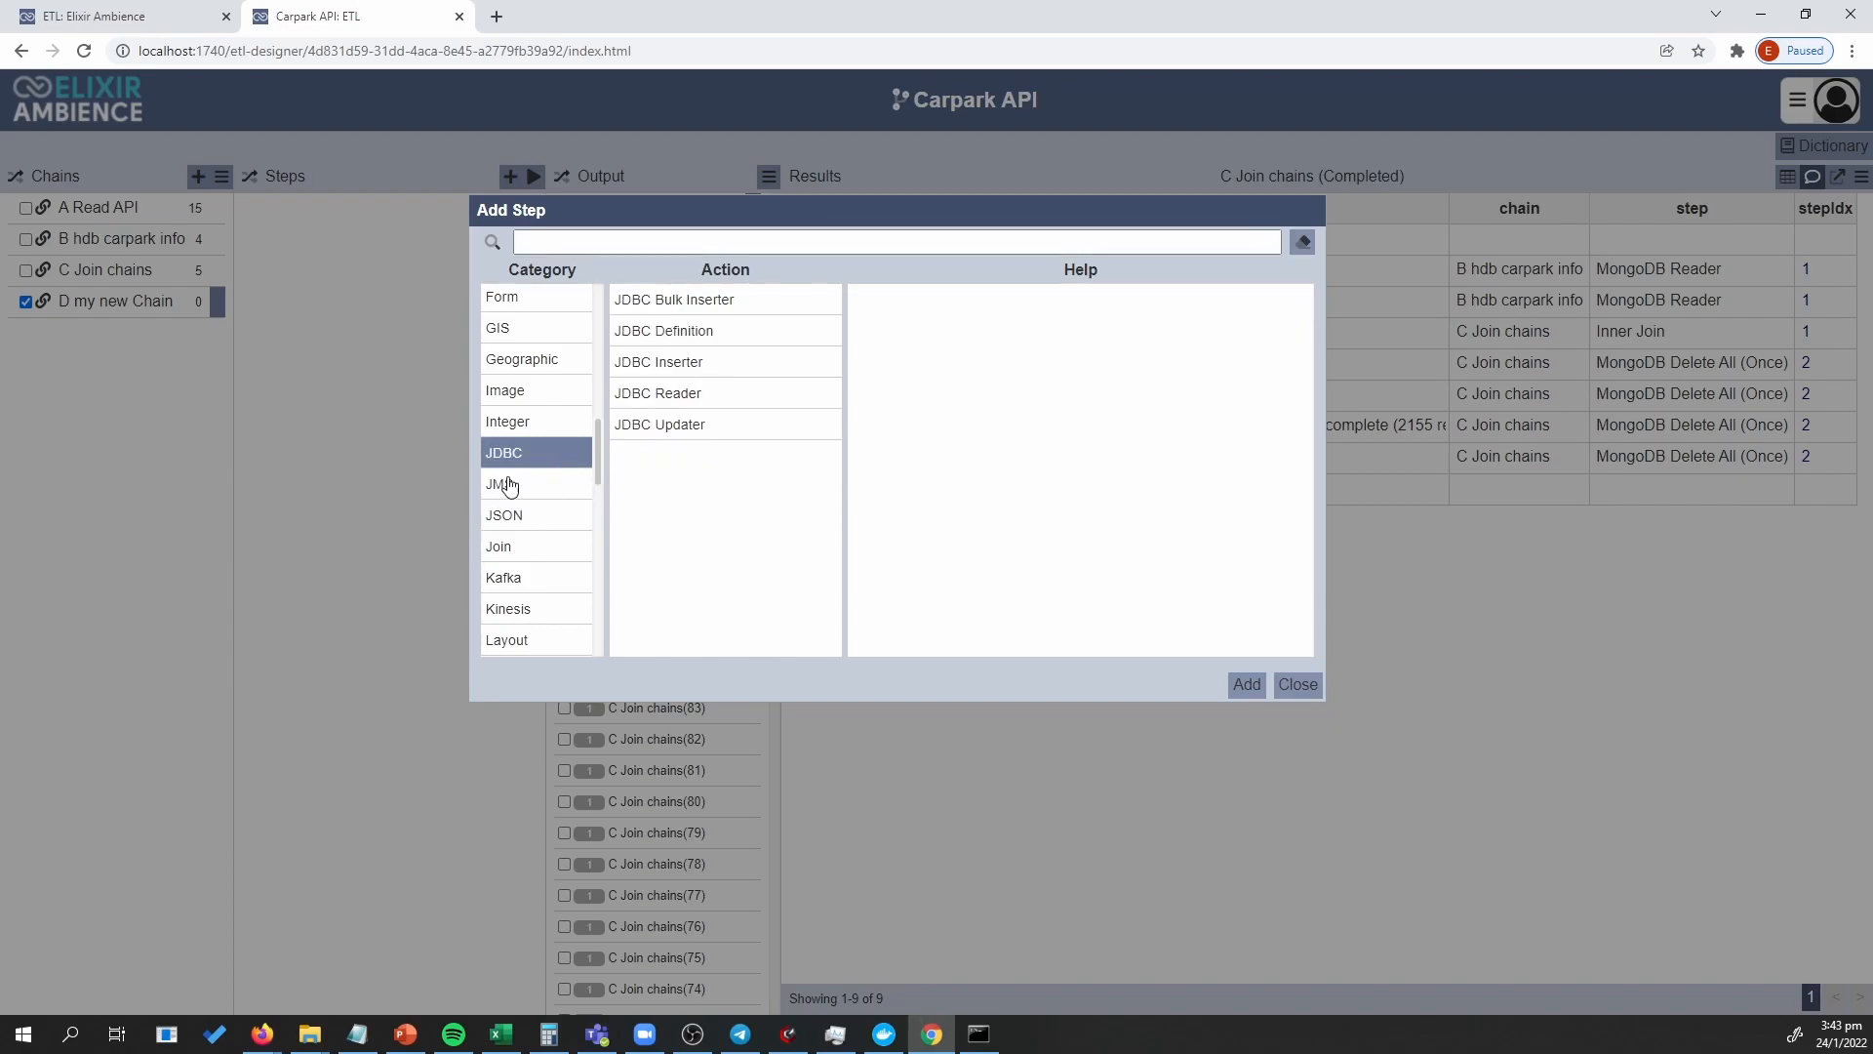
{"action": "left_click", "coordinate": [700, 363]}
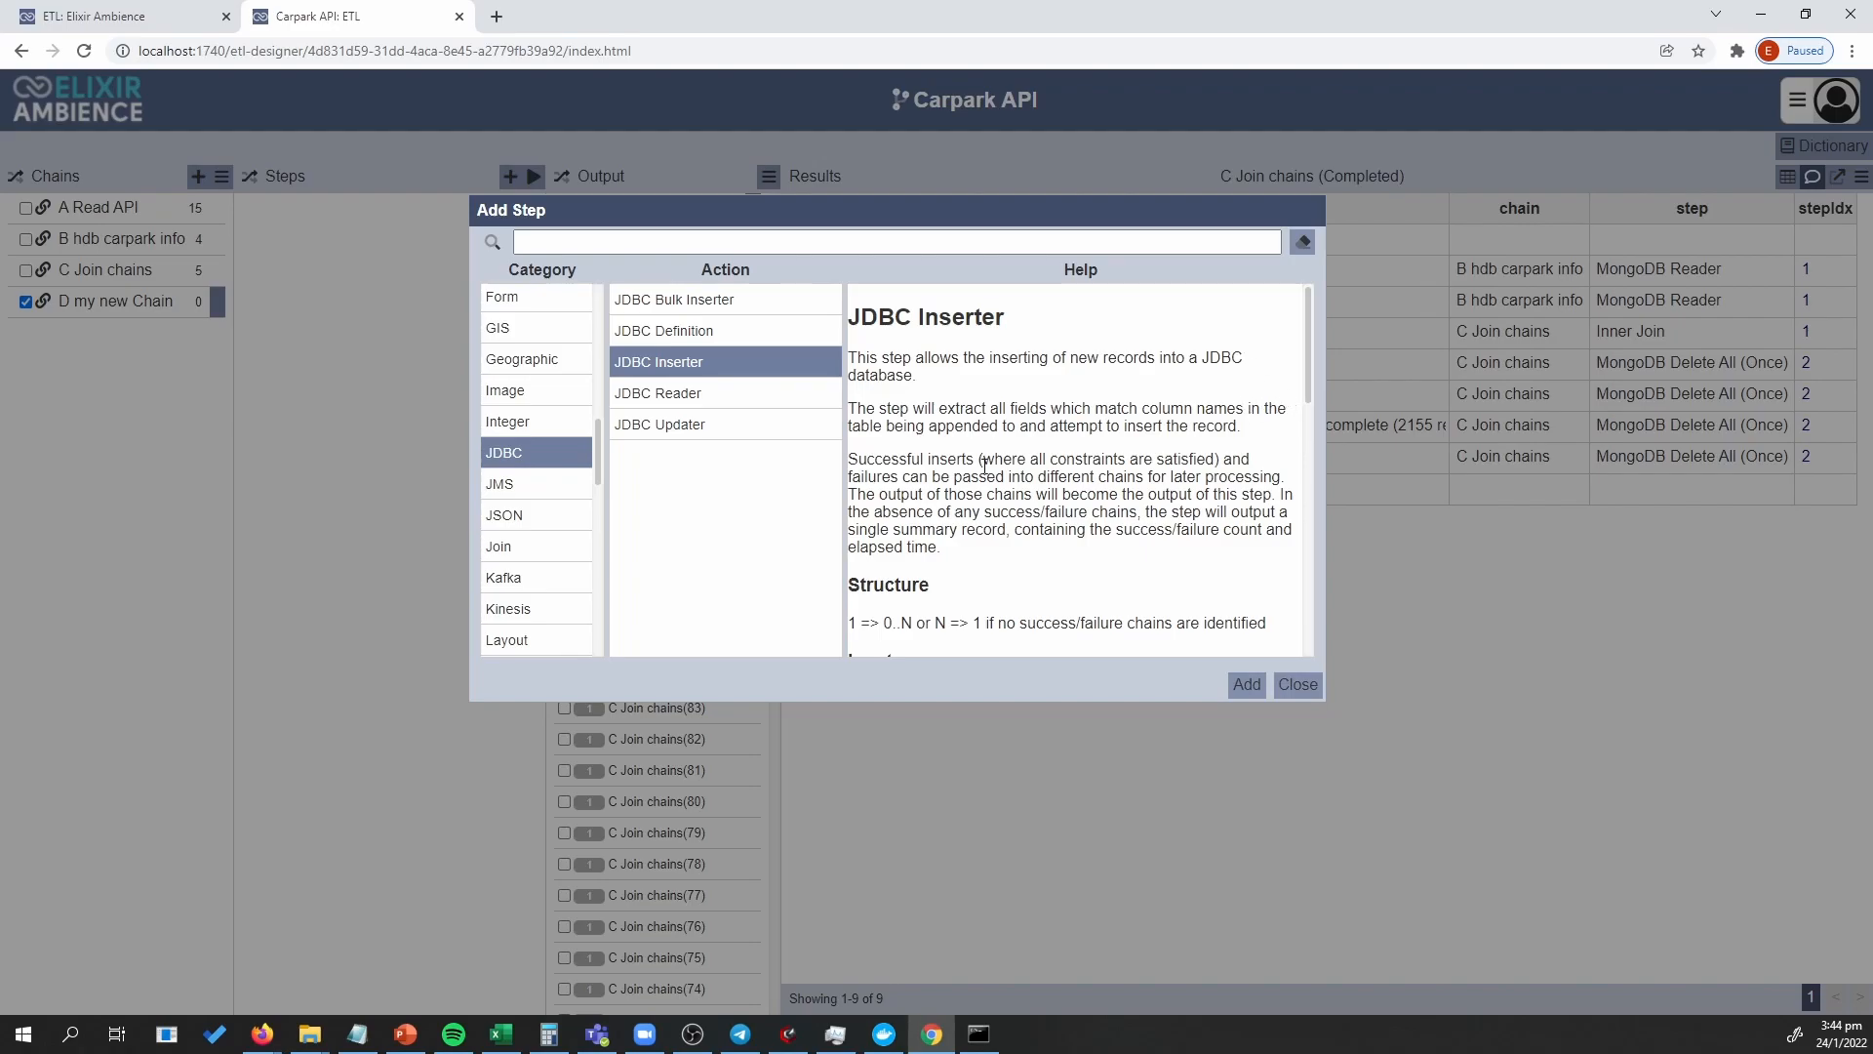
{"action": "left_click_drag", "start_coordinate": [1311, 330], "coordinate": [1319, 441]}
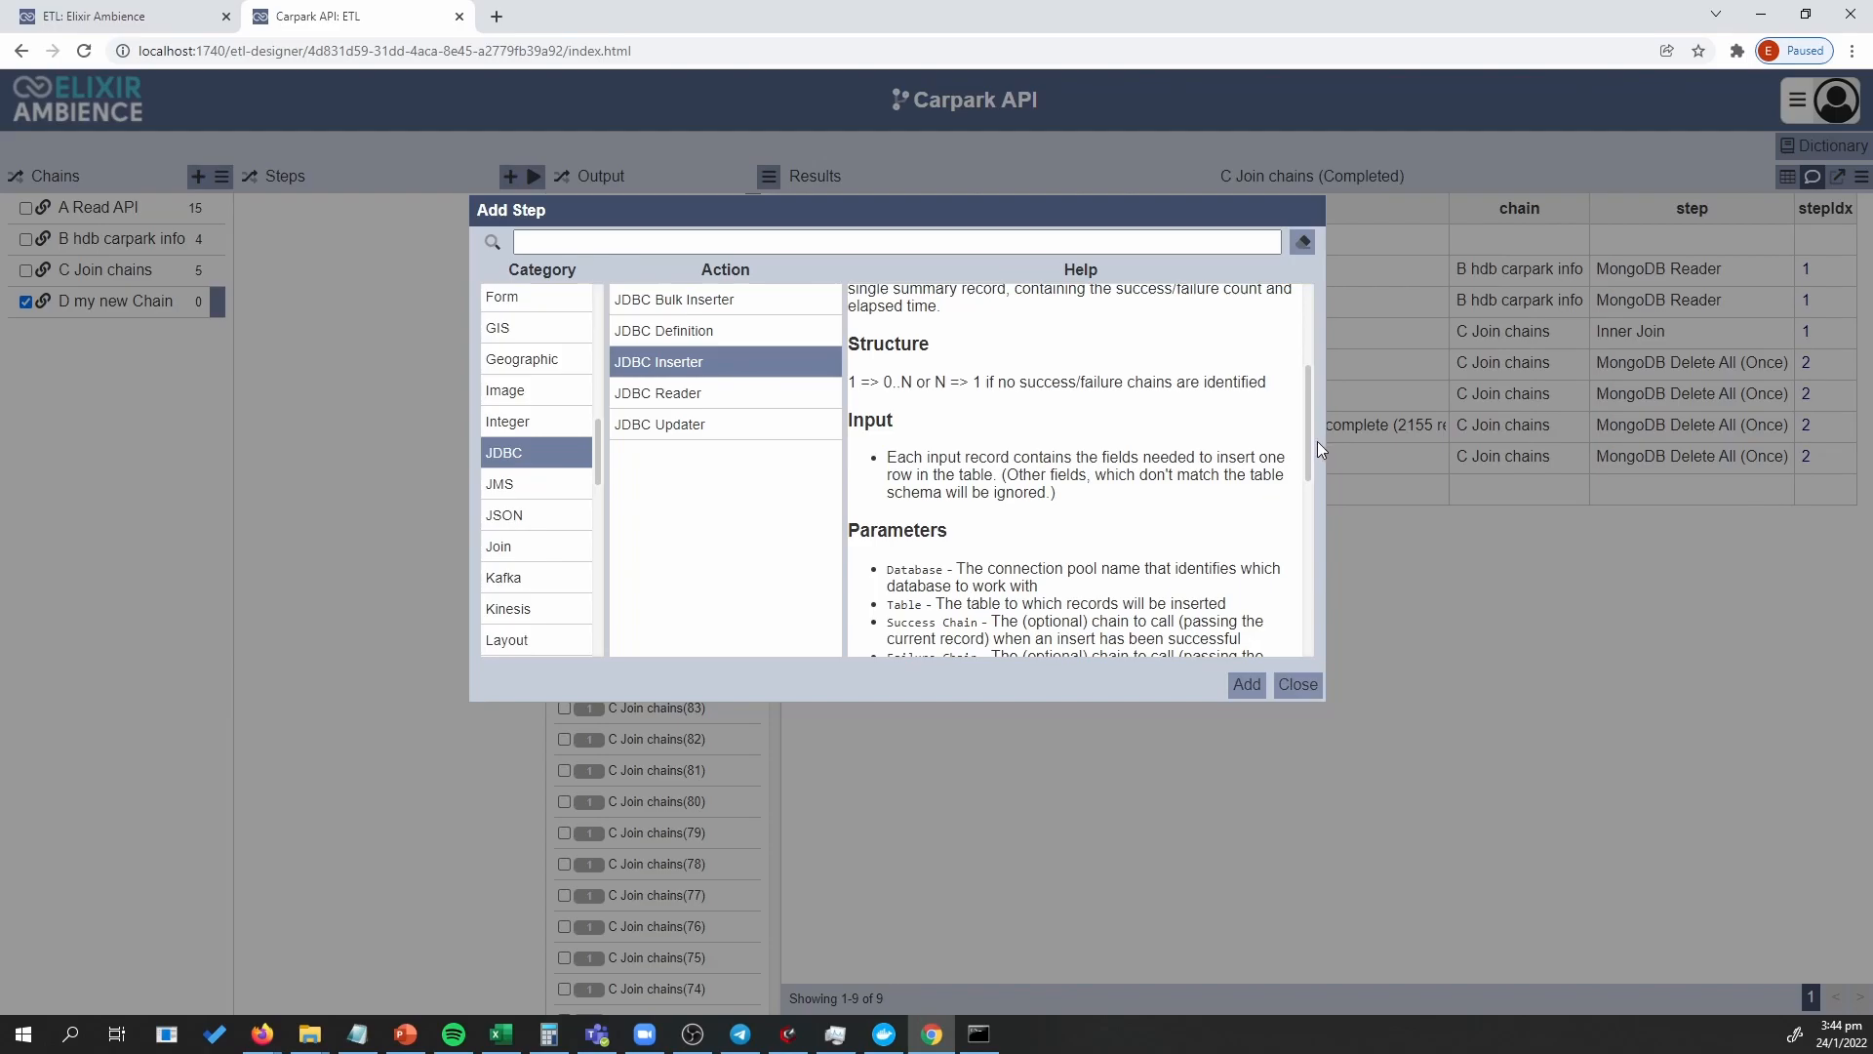
{"action": "left_click_drag", "start_coordinate": [1315, 453], "coordinate": [1325, 538]}
{"action": "scroll", "coordinate": [1300, 523], "scroll_direction": "down", "scroll_amount": 2}
{"action": "left_click", "coordinate": [1247, 684]}
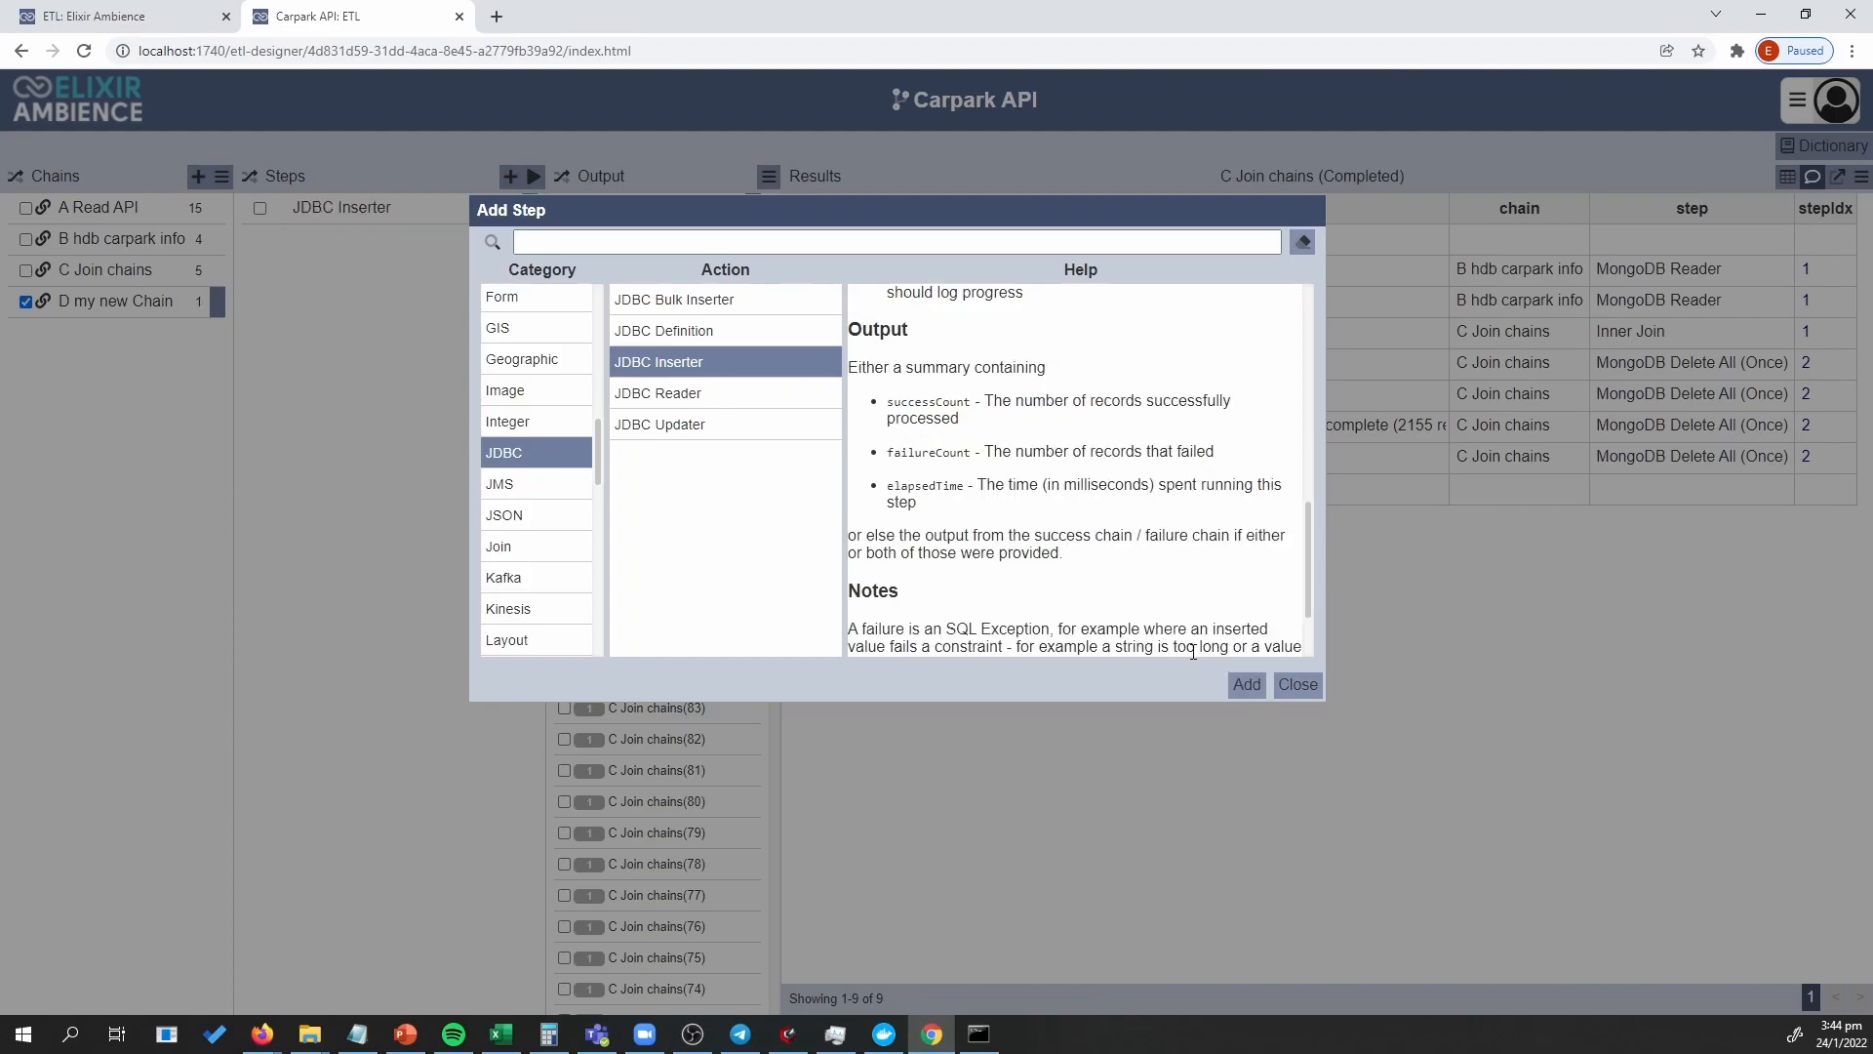
{"action": "left_click", "coordinate": [1246, 684]}
Search the step actions for "xl" and add an XLSX Definition step and an XLSX Reader step to D my new Chain.
{"action": "scroll", "coordinate": [517, 448], "scroll_direction": "up", "scroll_amount": 8}
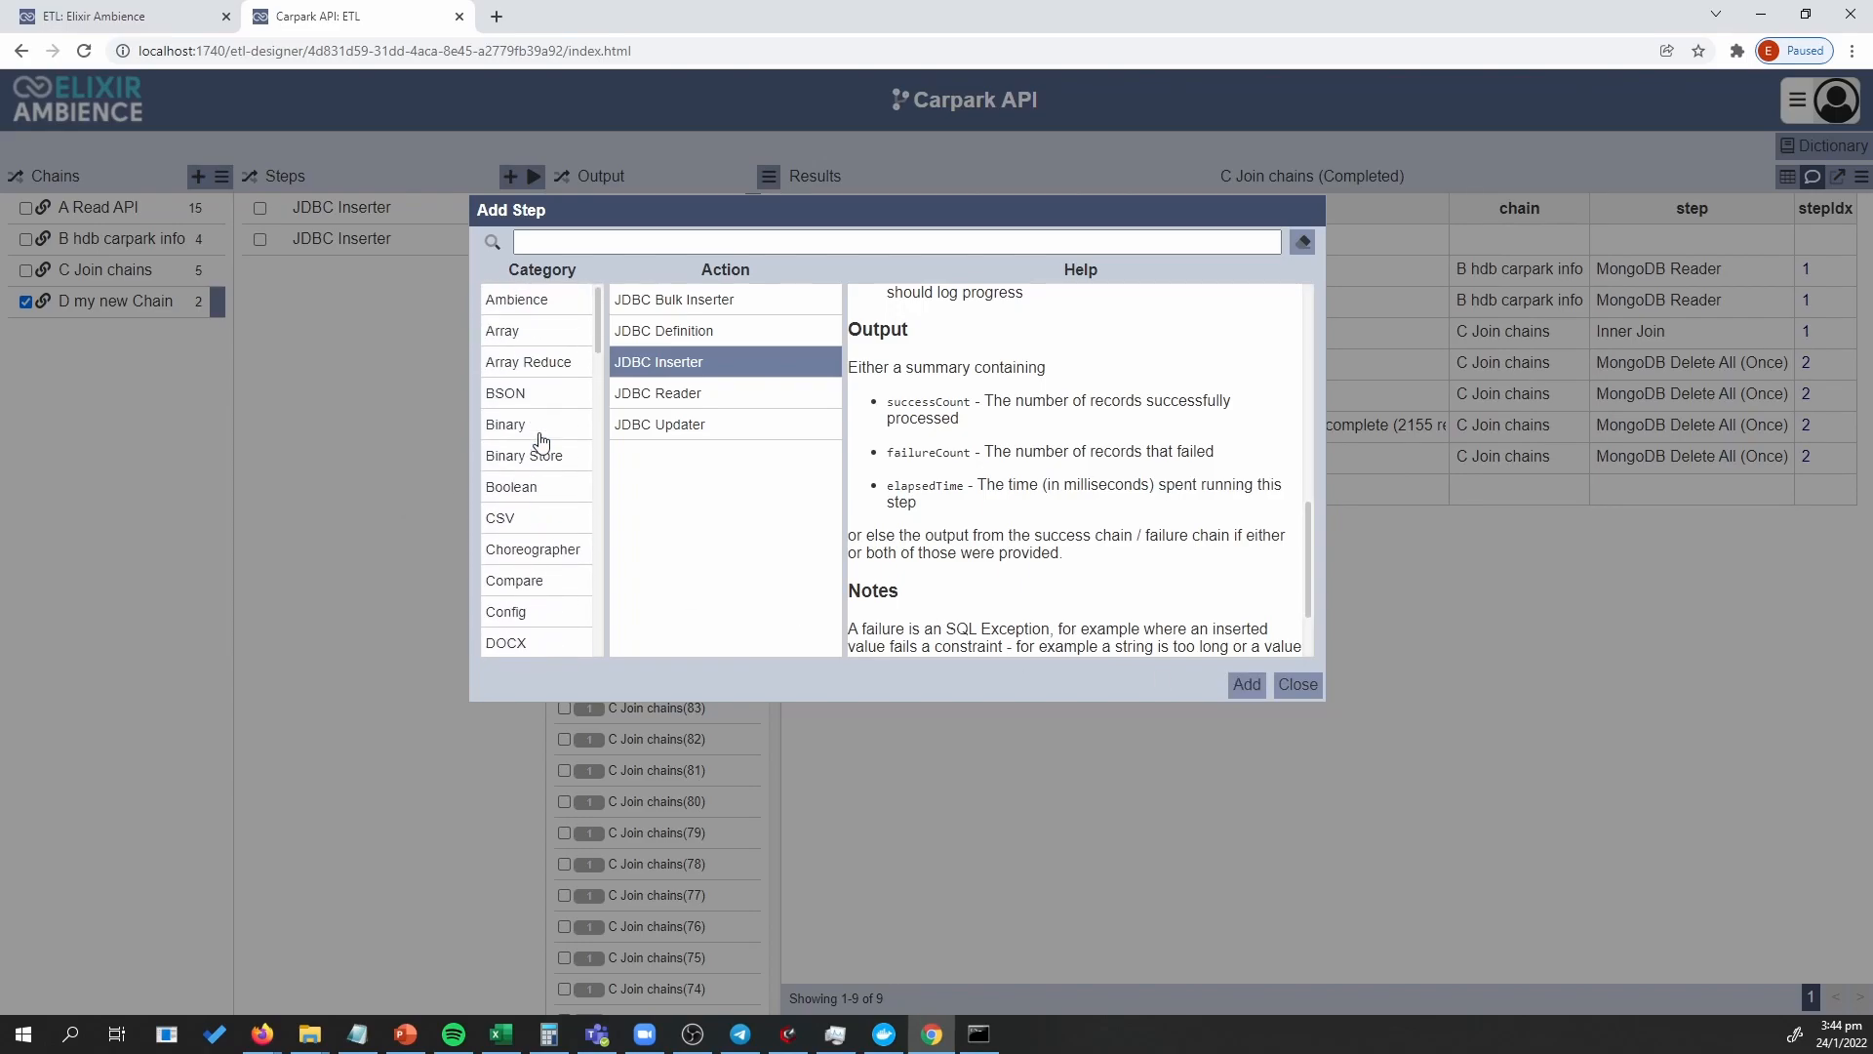
{"action": "scroll", "coordinate": [544, 410], "scroll_direction": "down", "scroll_amount": 1}
{"action": "scroll", "coordinate": [544, 408], "scroll_direction": "down", "scroll_amount": 2}
{"action": "left_click", "coordinate": [550, 240]}
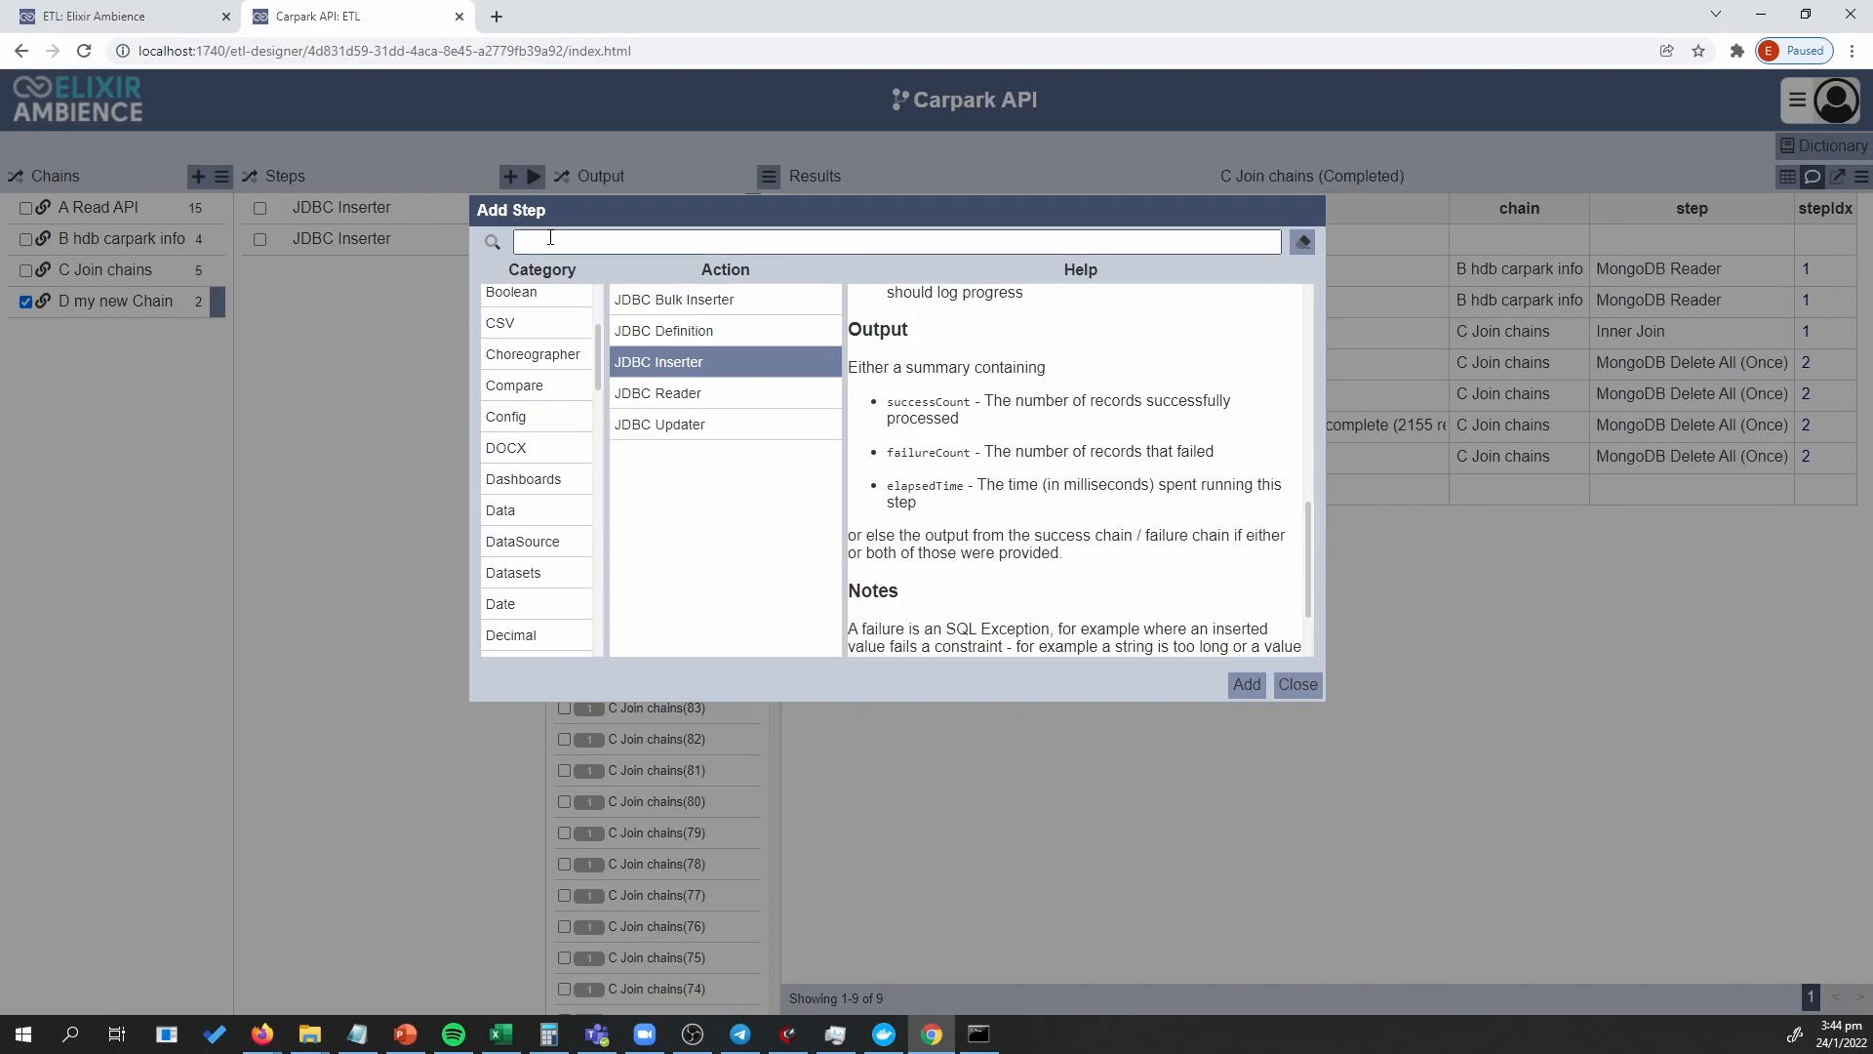
{"action": "type", "text": "xl"}
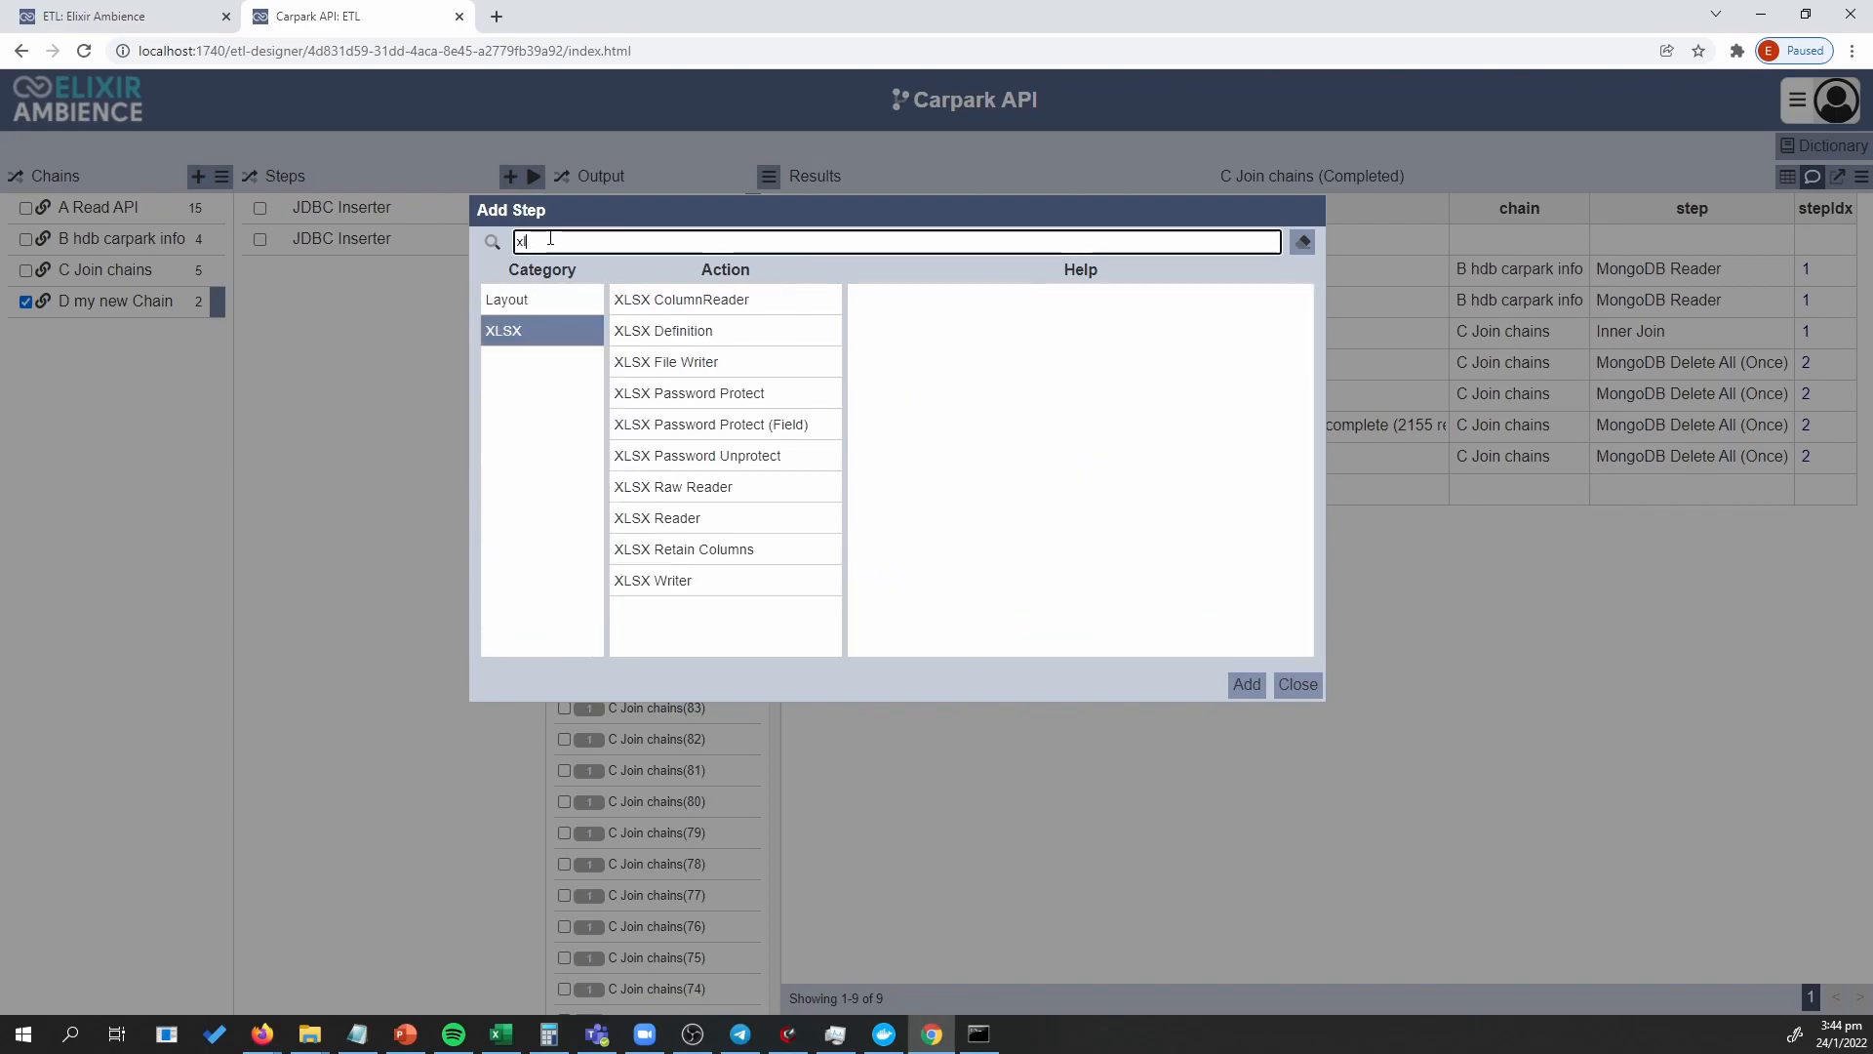
{"action": "left_click", "coordinate": [660, 333]}
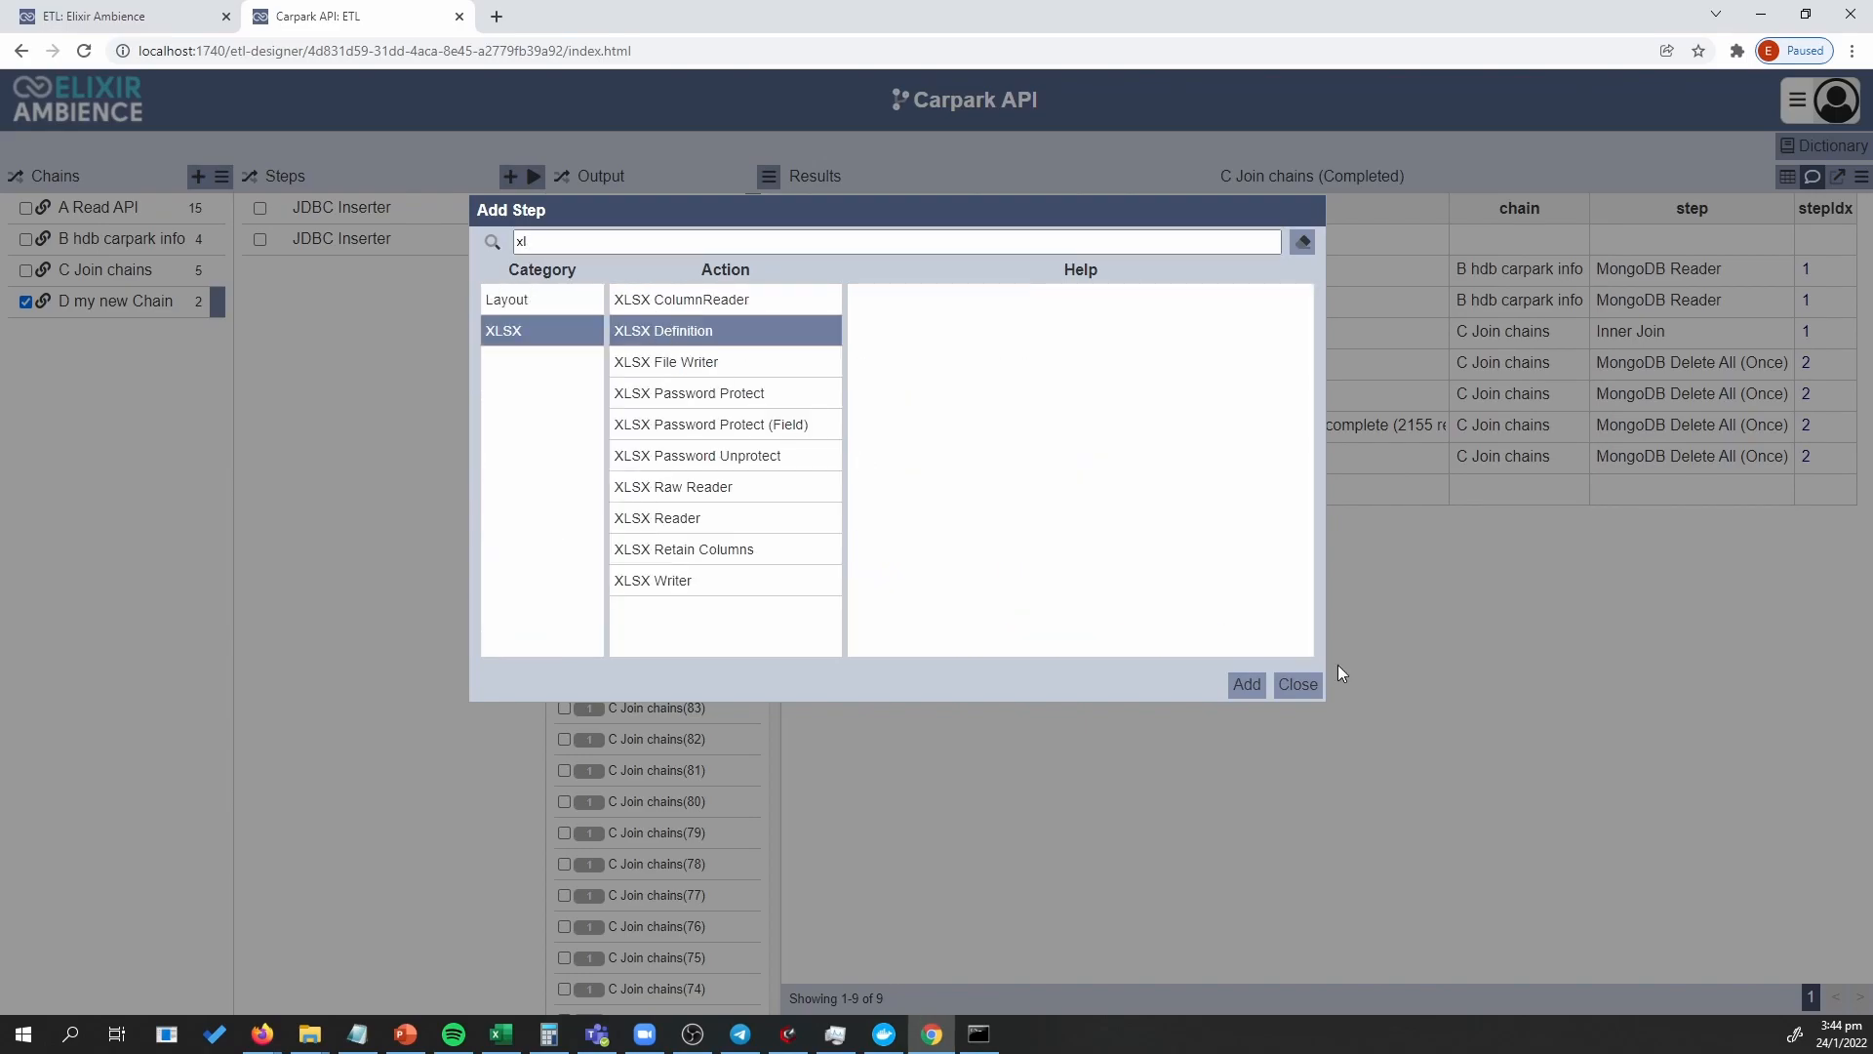
{"action": "left_click", "coordinate": [1239, 691]}
{"action": "left_click", "coordinate": [733, 521]}
{"action": "left_click", "coordinate": [1259, 687]}
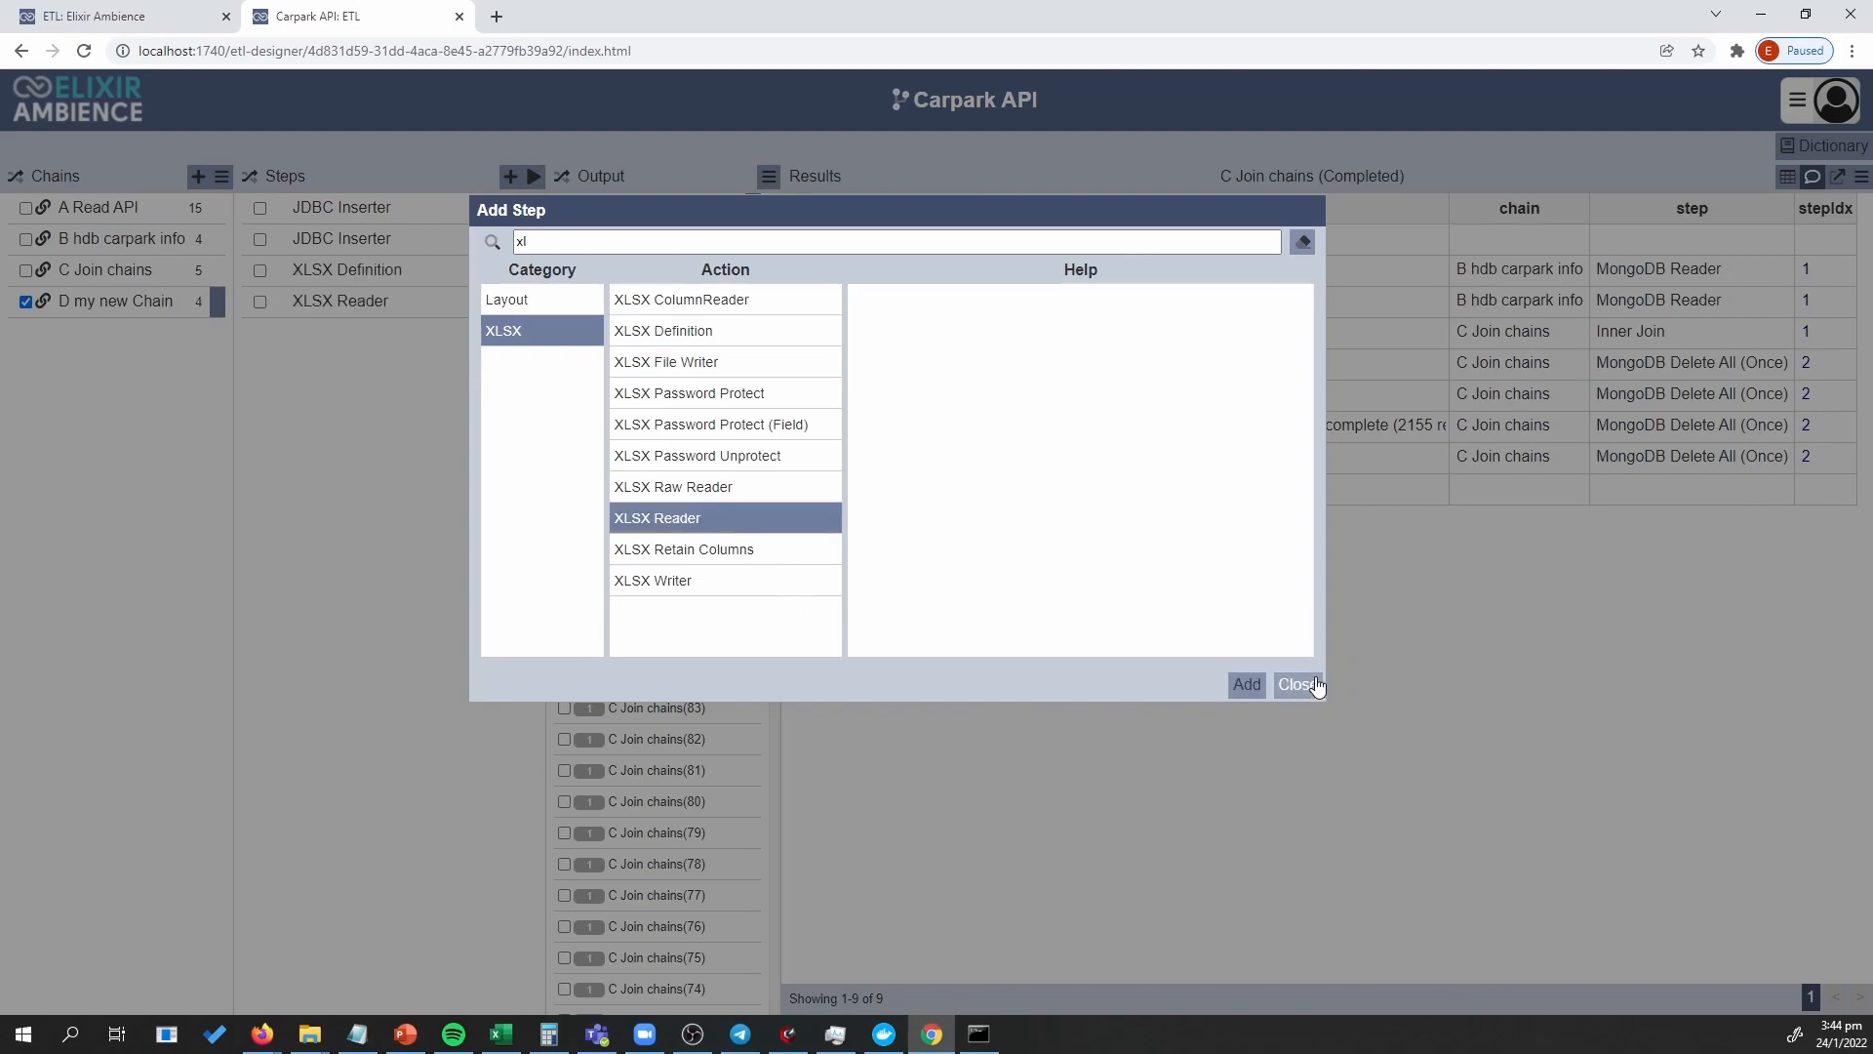
Add three more XLSX Reader steps, finish adding, and leave the XLSX Definition step's settings without saving.
{"action": "left_click", "coordinate": [1247, 684]}
{"action": "left_click", "coordinate": [1246, 684]}
{"action": "left_click", "coordinate": [1247, 684]}
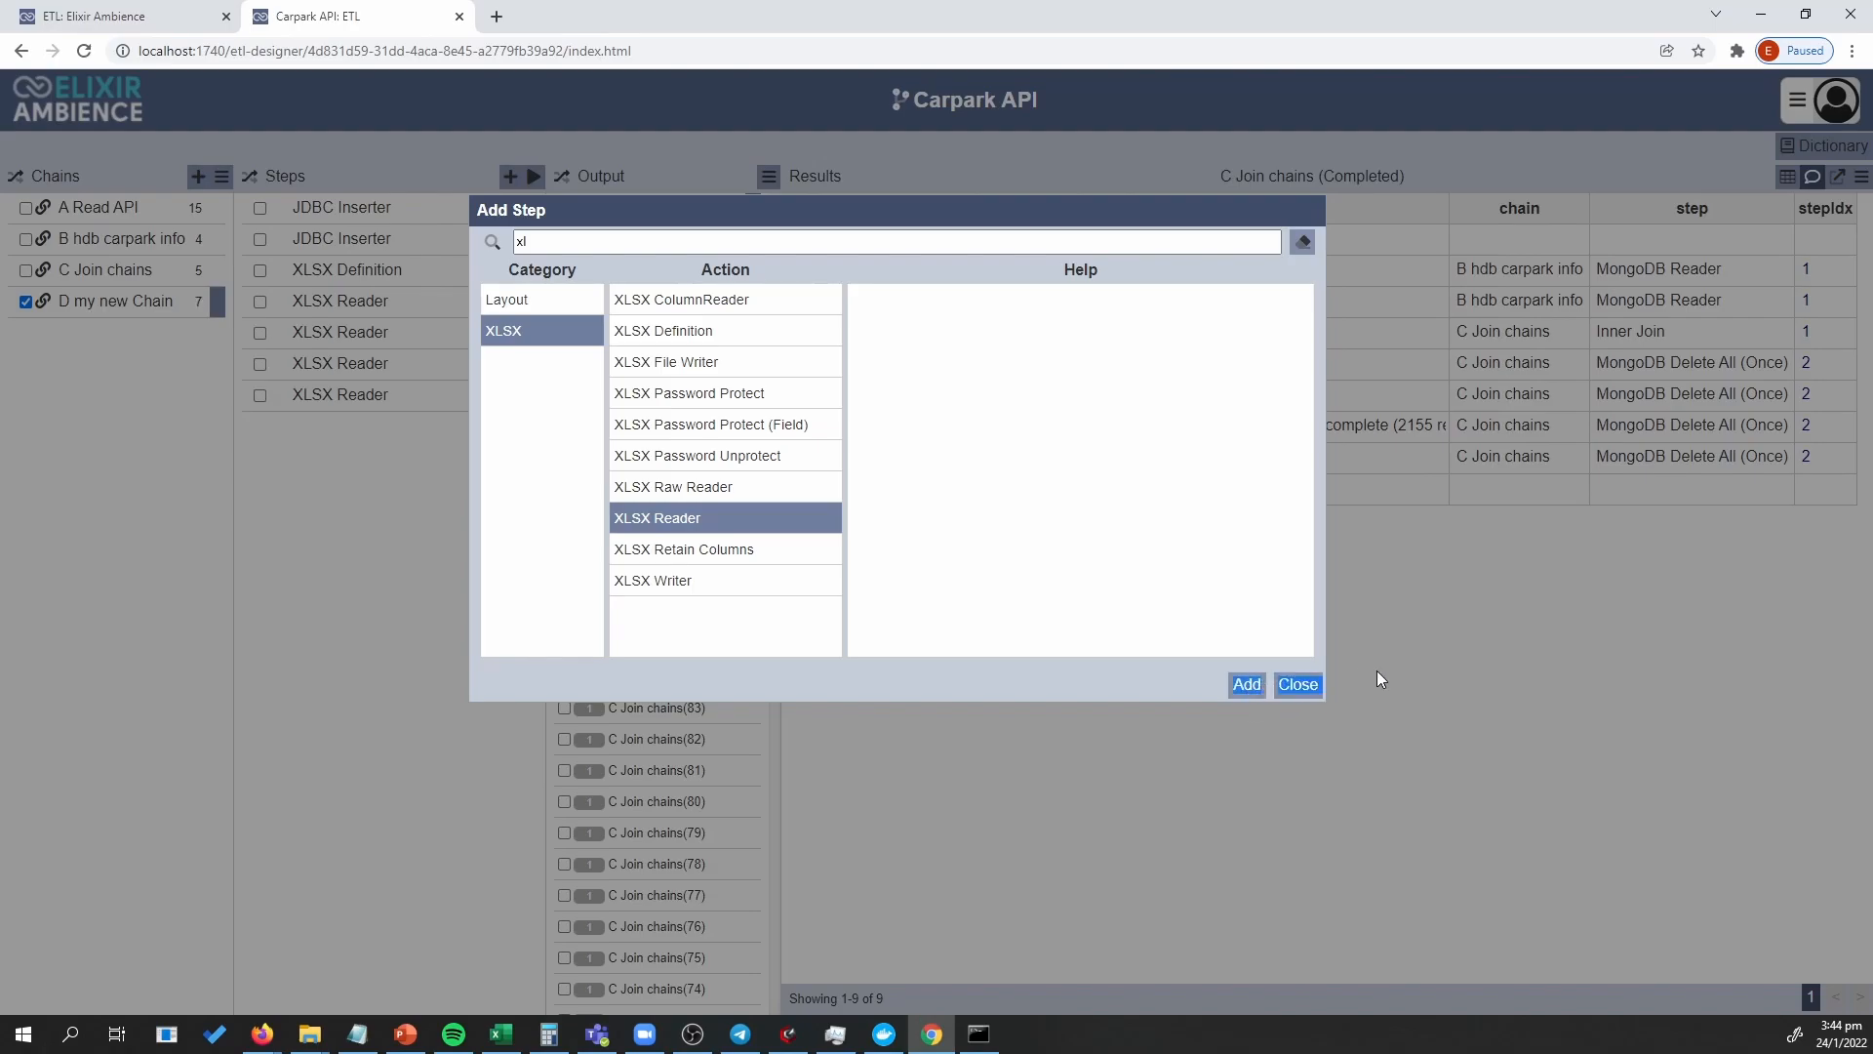
{"action": "left_click", "coordinate": [1298, 684]}
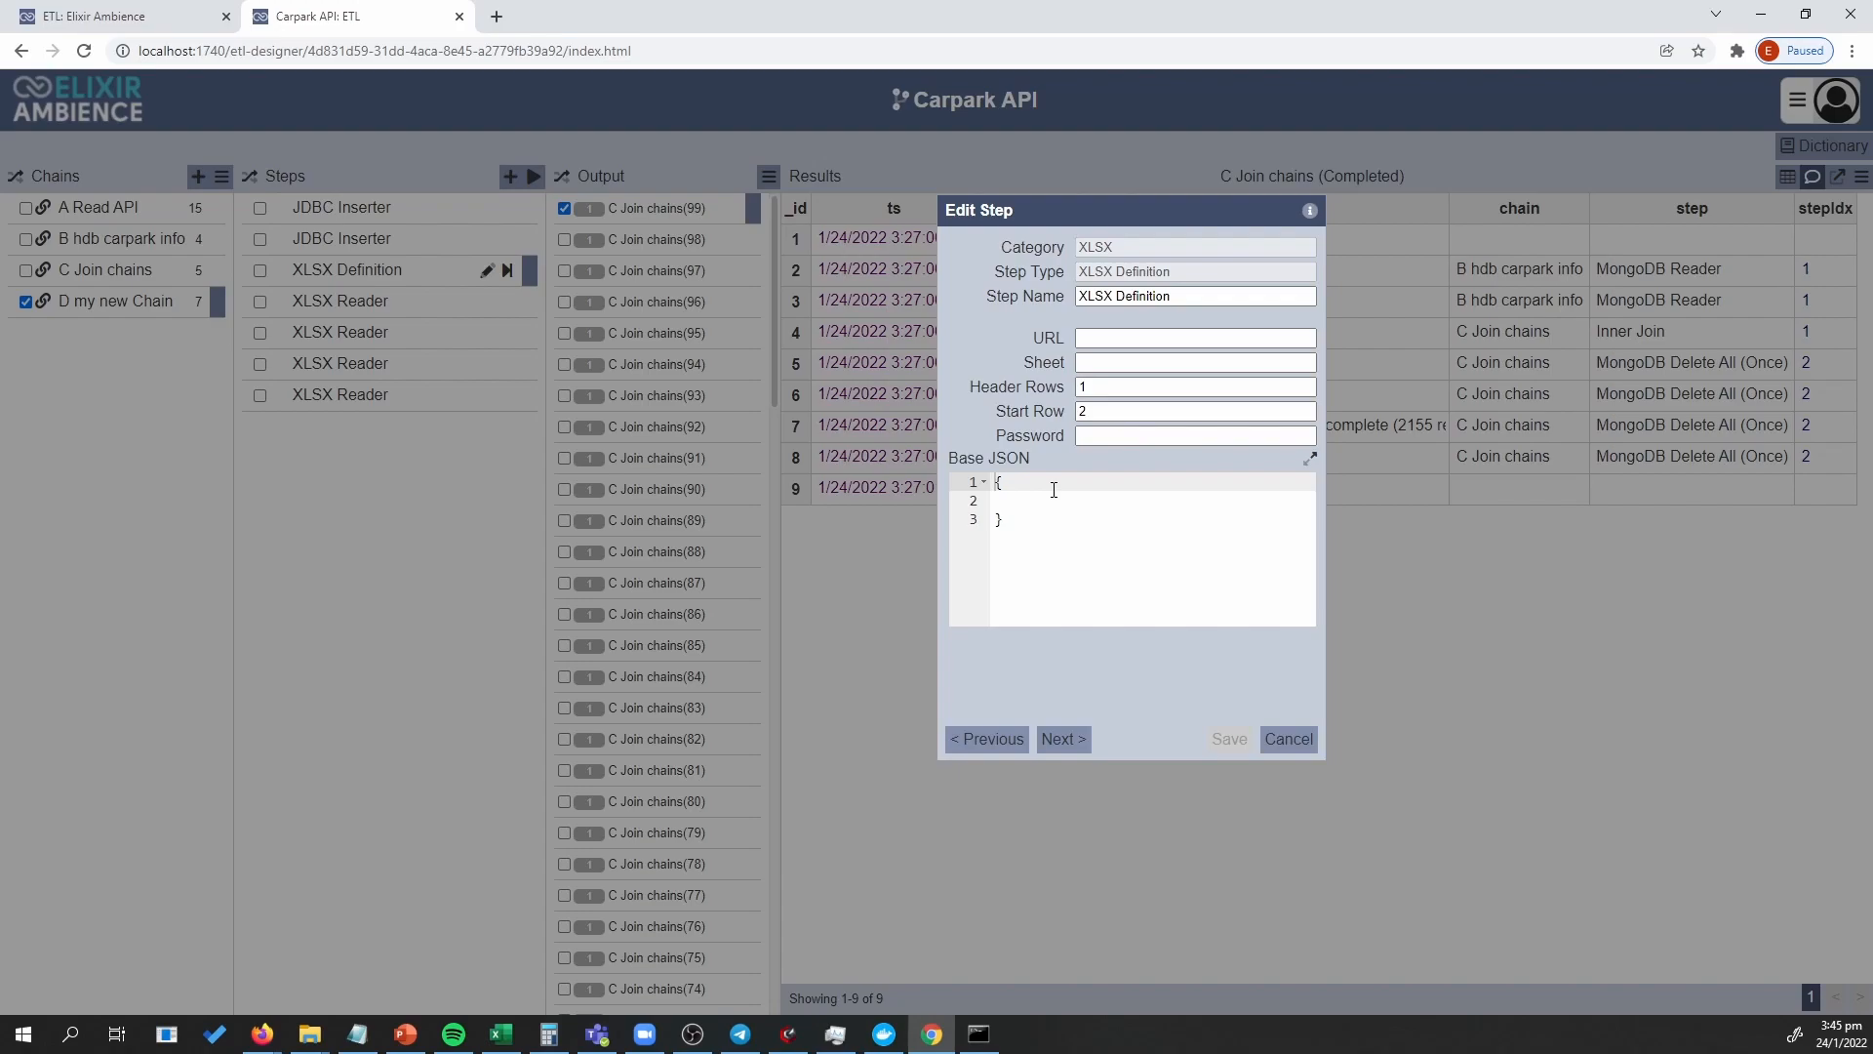
{"action": "left_click", "coordinate": [1284, 744]}
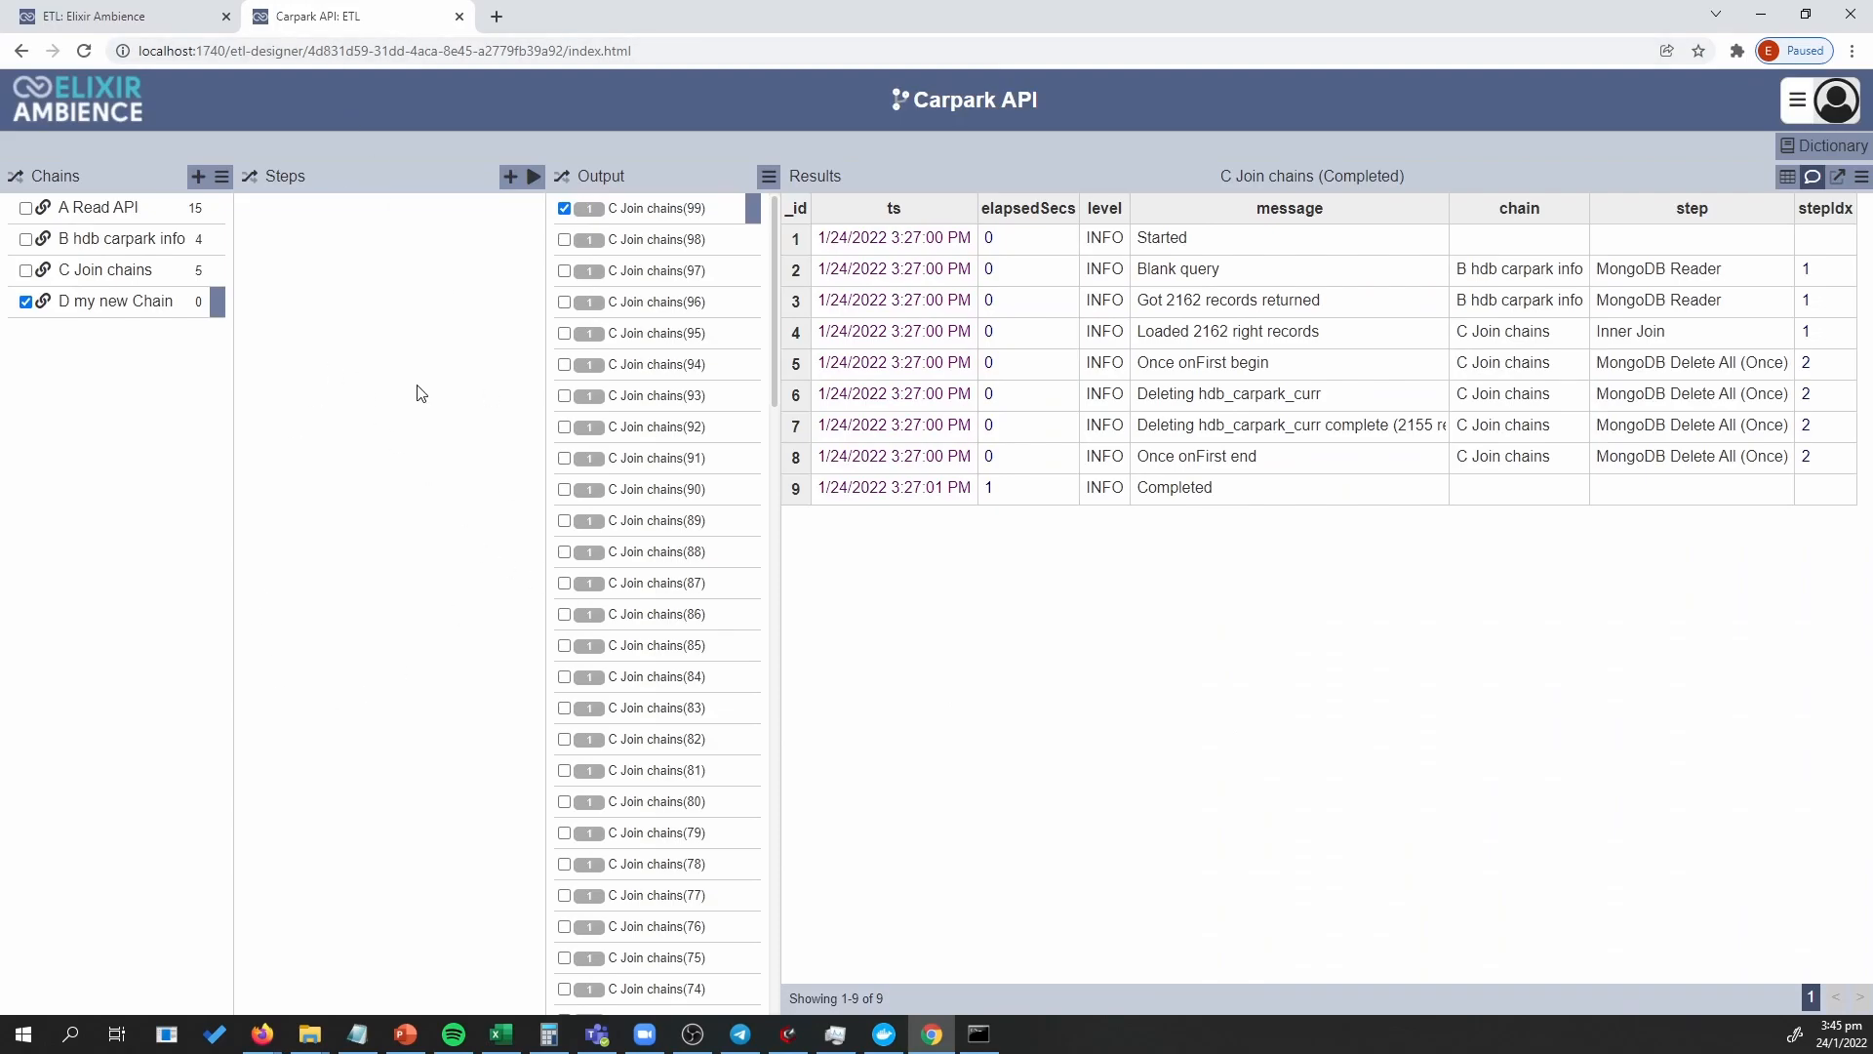
Search the step actions for "xlsx" and add XLSX Definition followed by XLSX Reader to the emptied D my new Chain.
{"action": "left_click", "coordinate": [510, 178]}
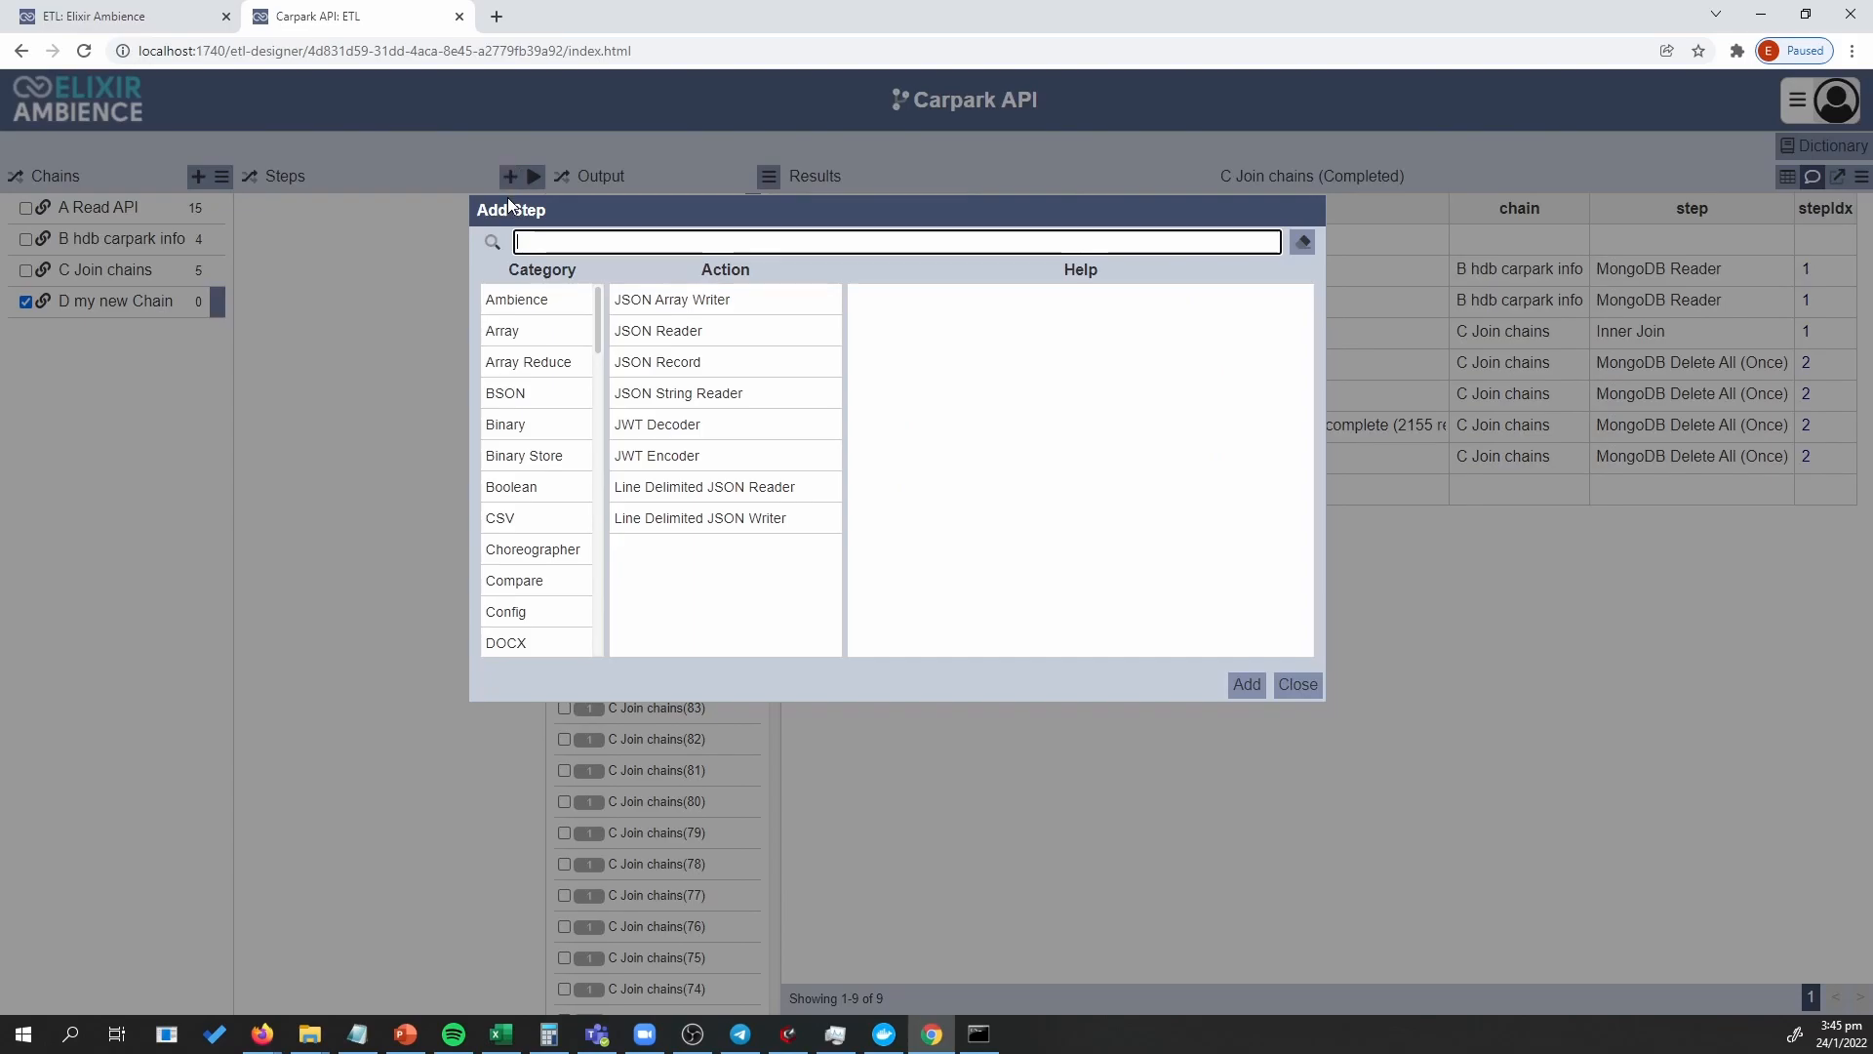
{"action": "type", "text": "xlx"}
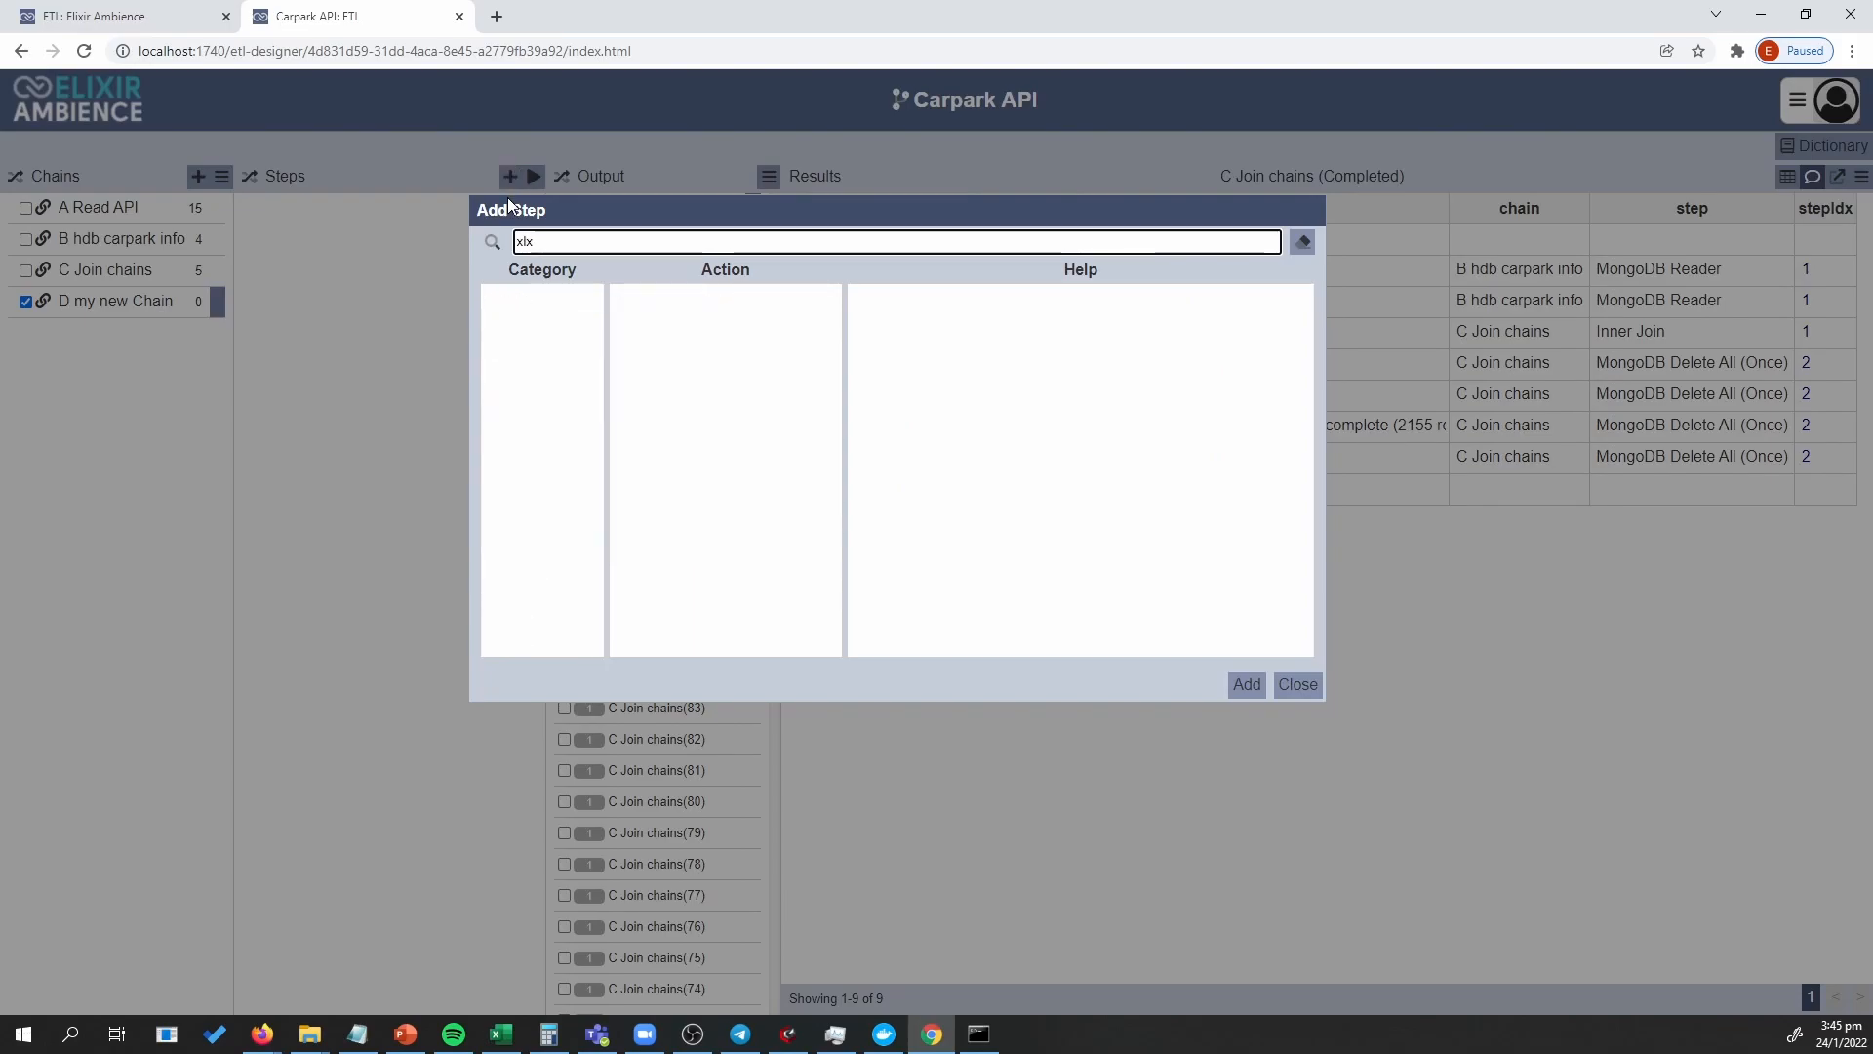
{"action": "key", "text": "BackSpace"}
{"action": "type", "text": "sx"}
{"action": "left_click", "coordinate": [710, 333]}
{"action": "left_click", "coordinate": [1253, 689]}
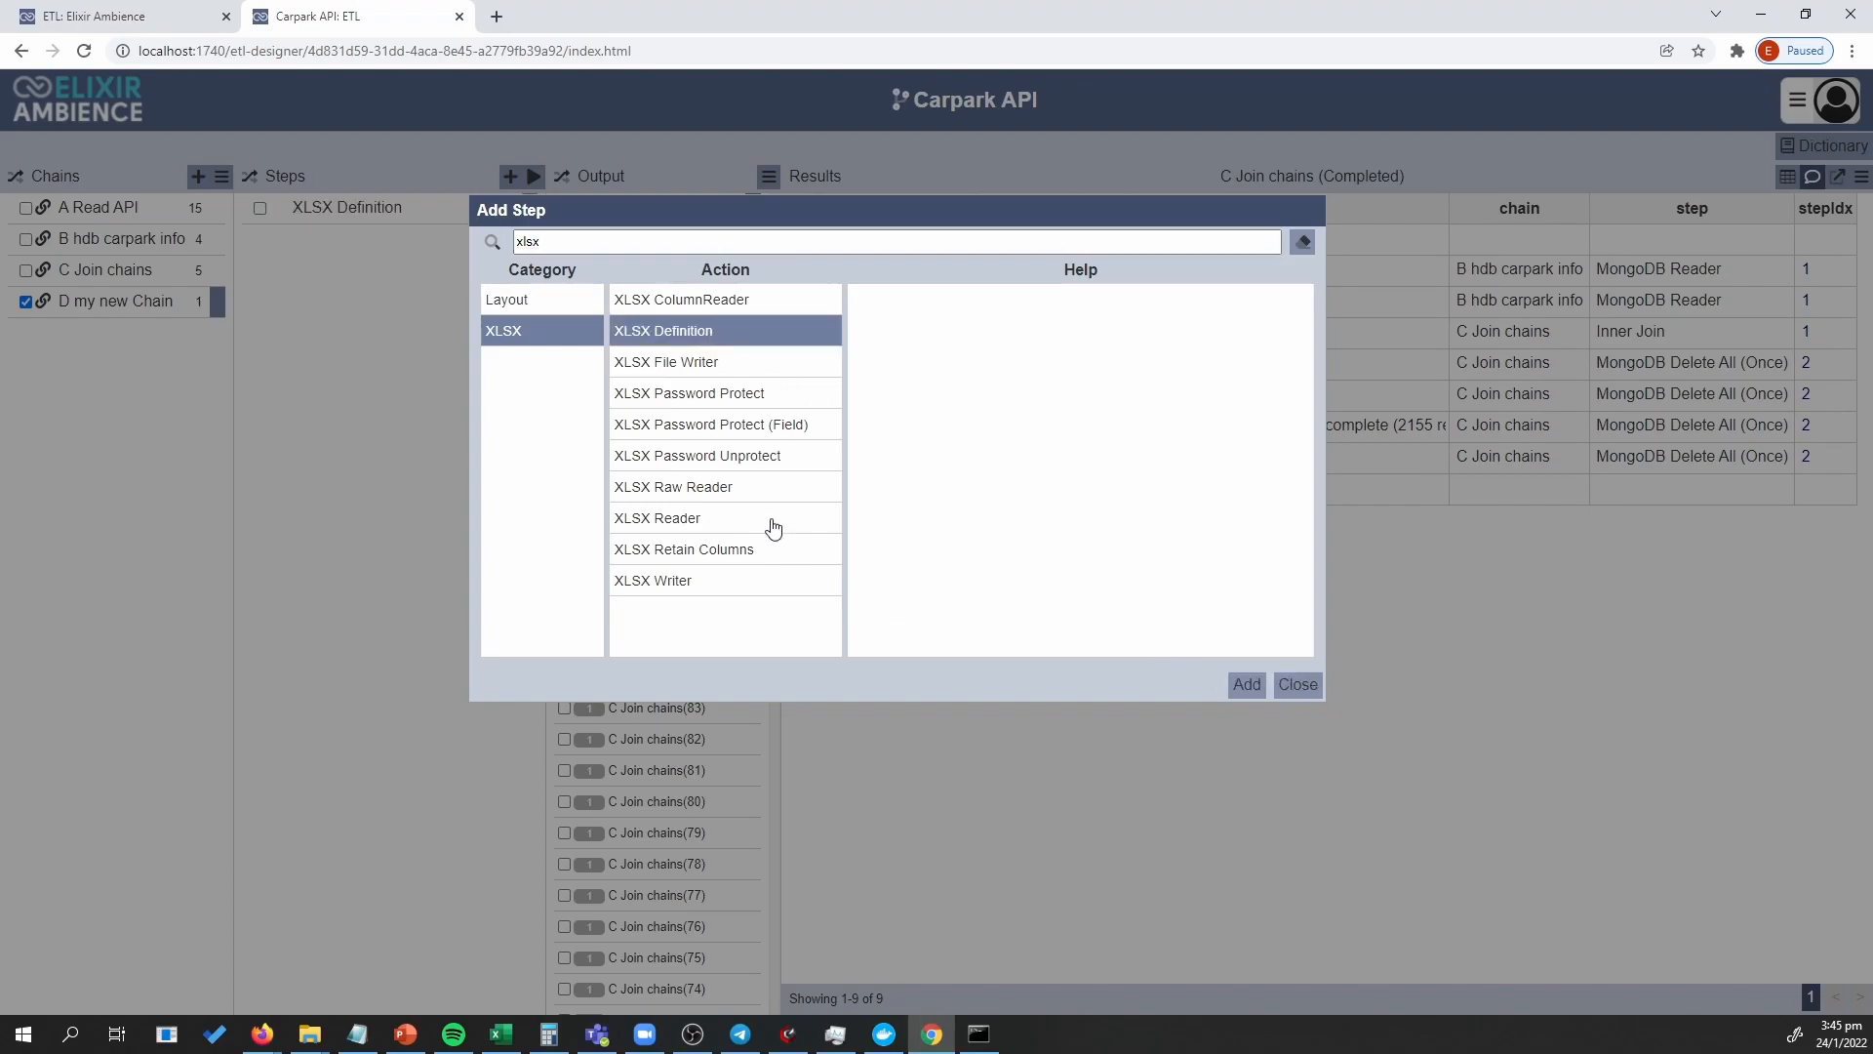
{"action": "left_click", "coordinate": [765, 519]}
{"action": "left_click", "coordinate": [1253, 689]}
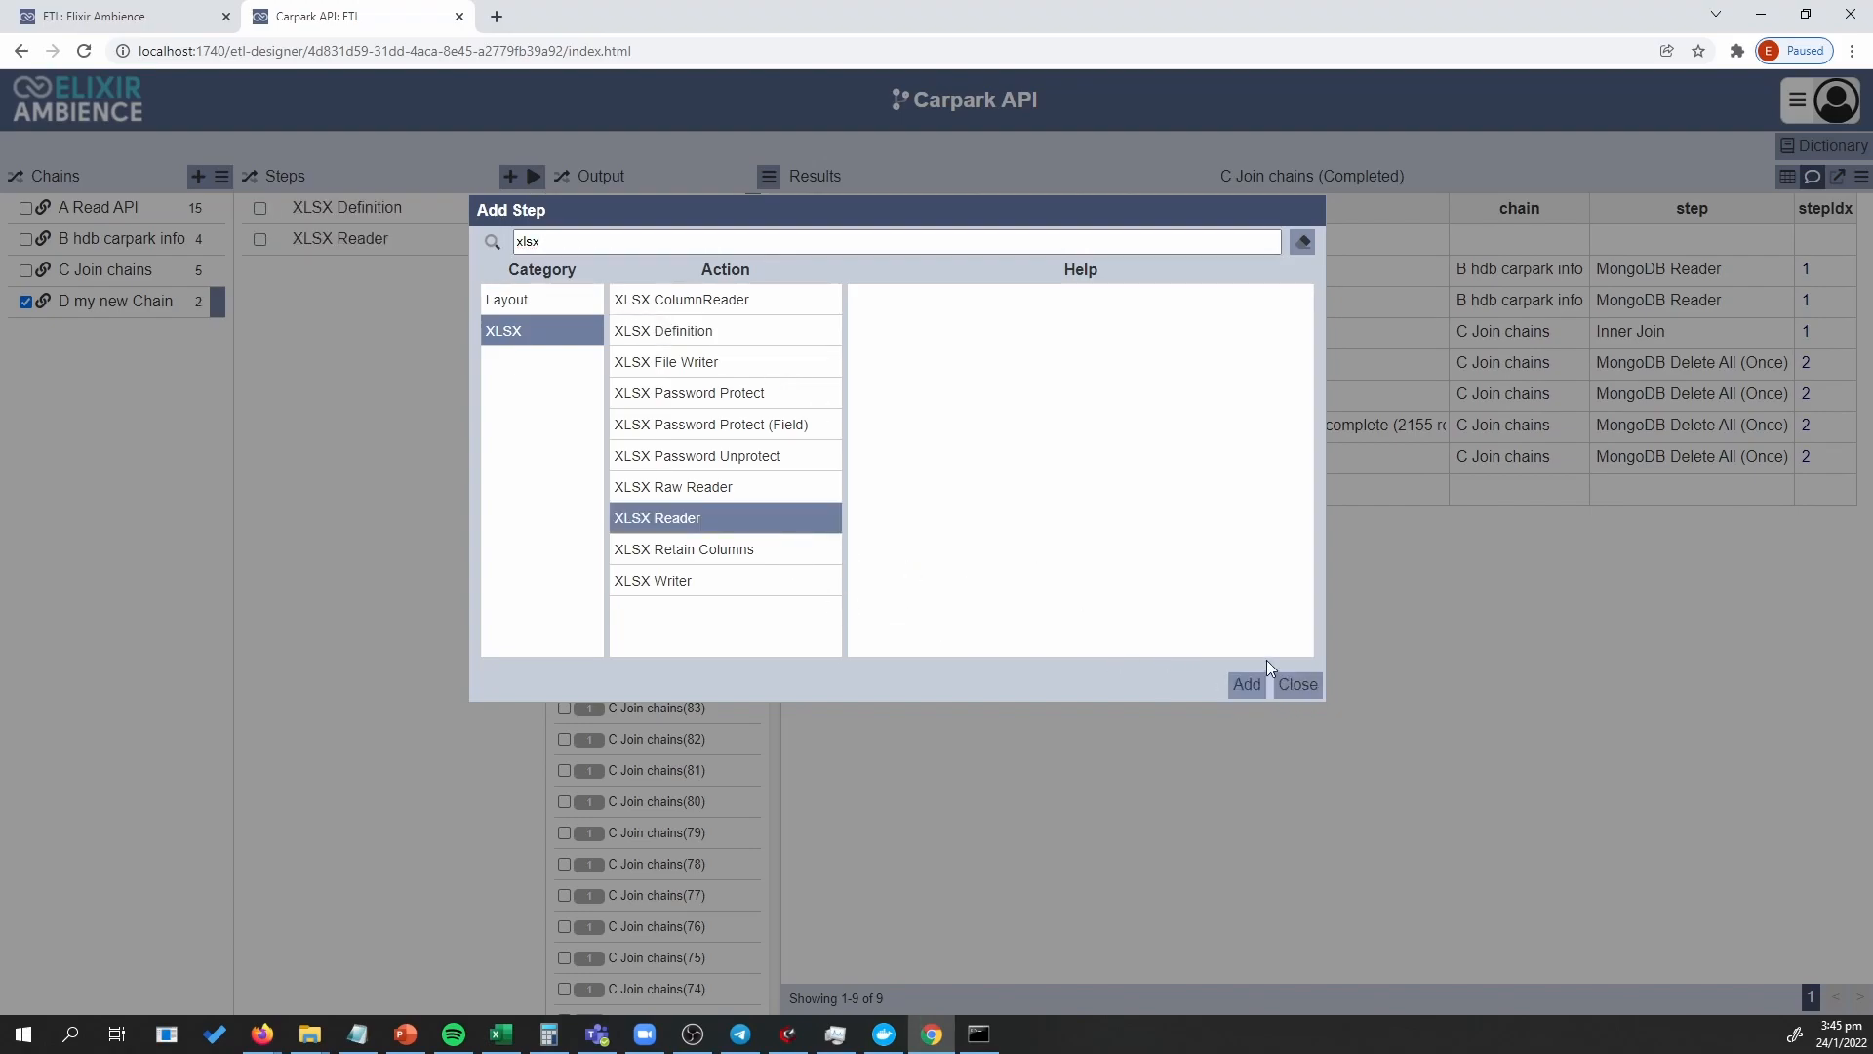
{"action": "left_click", "coordinate": [1298, 684]}
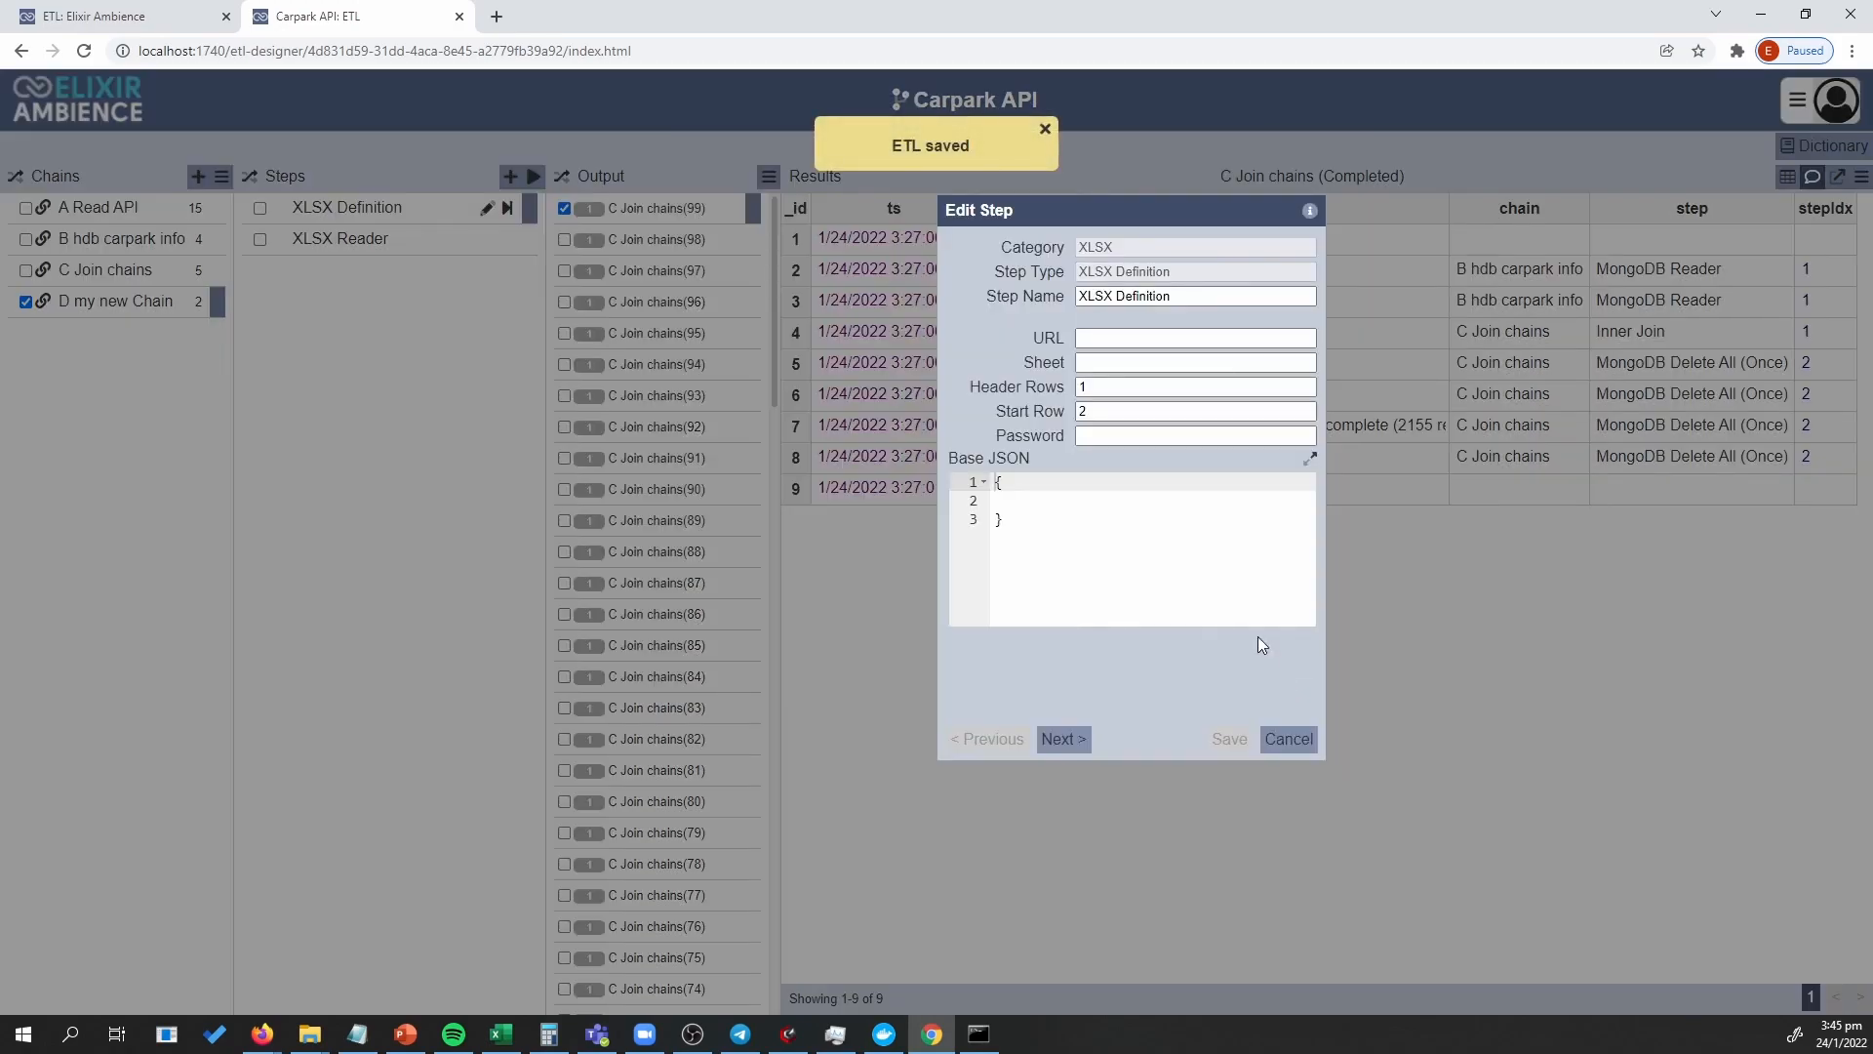
Review the URL and Sheet settings of XLSX Definition, continue to the XLSX Reader settings, and save that step.
{"action": "left_click", "coordinate": [1136, 338]}
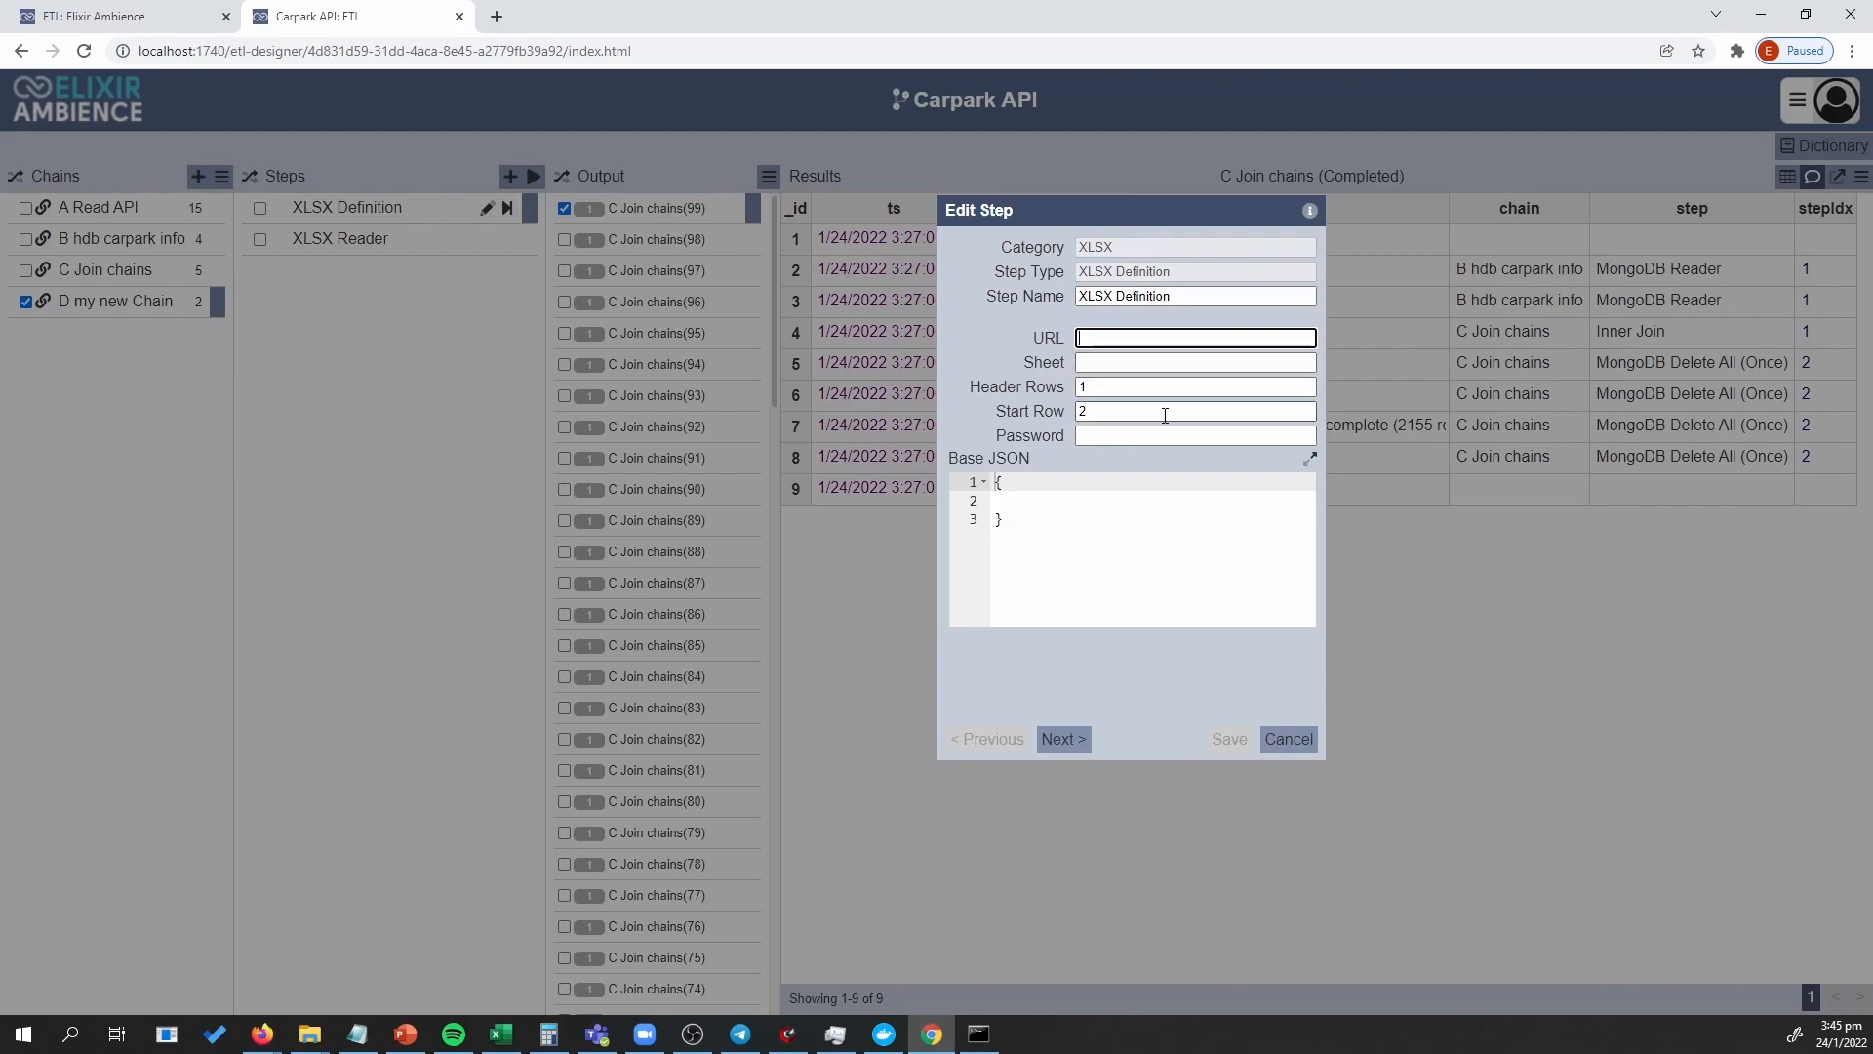
{"action": "left_click", "coordinate": [1097, 363]}
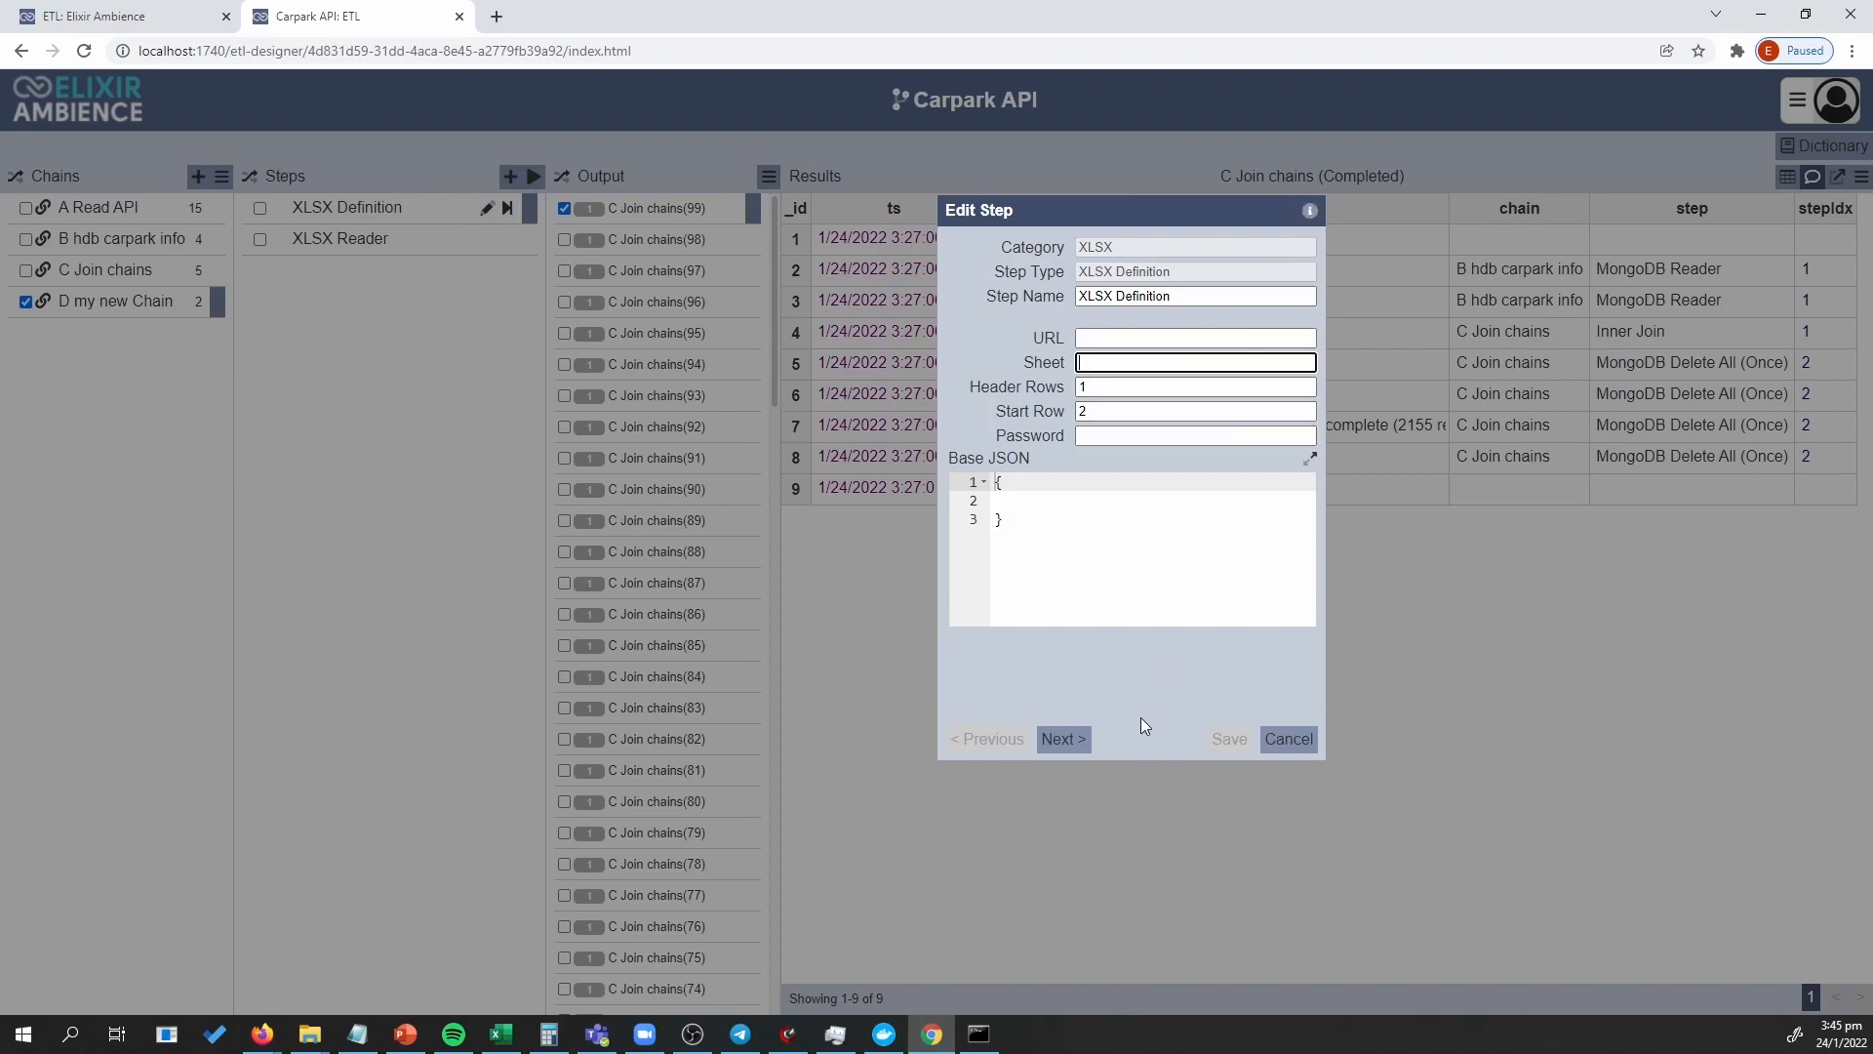
{"action": "left_click", "coordinate": [1086, 744]}
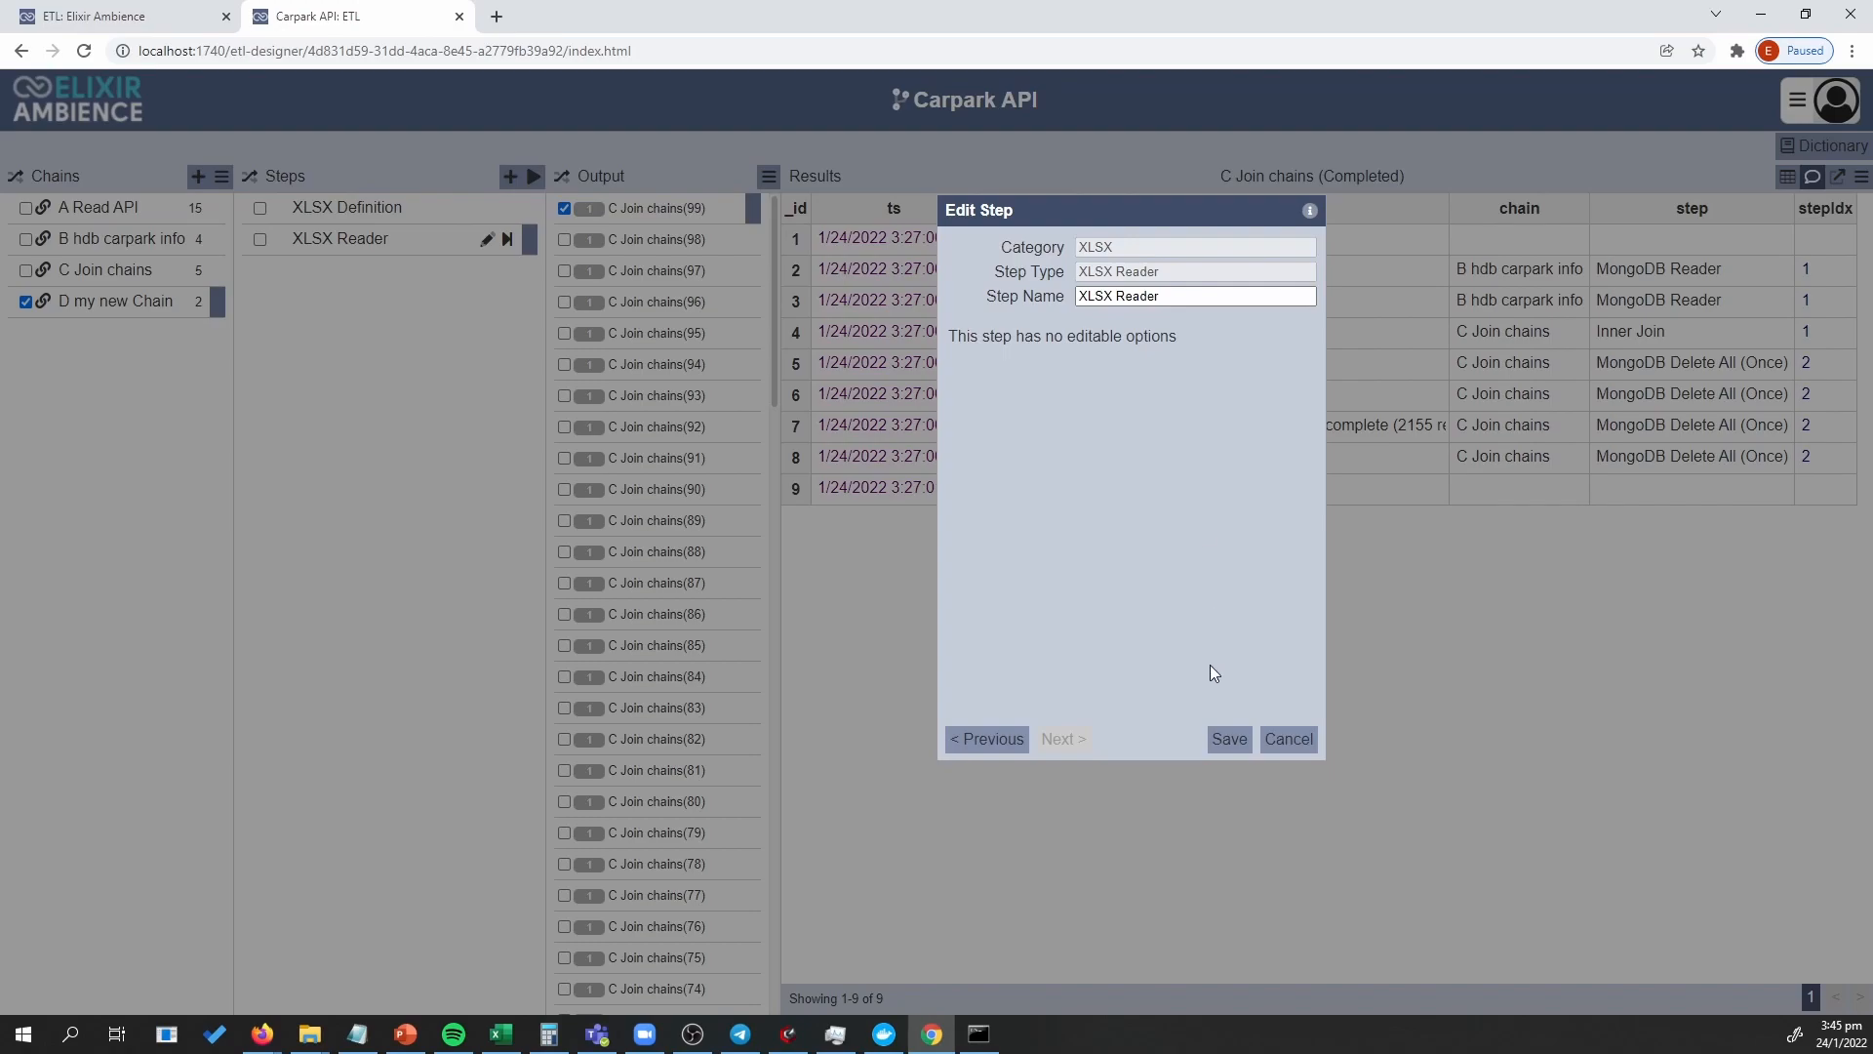
{"action": "left_click", "coordinate": [1225, 748]}
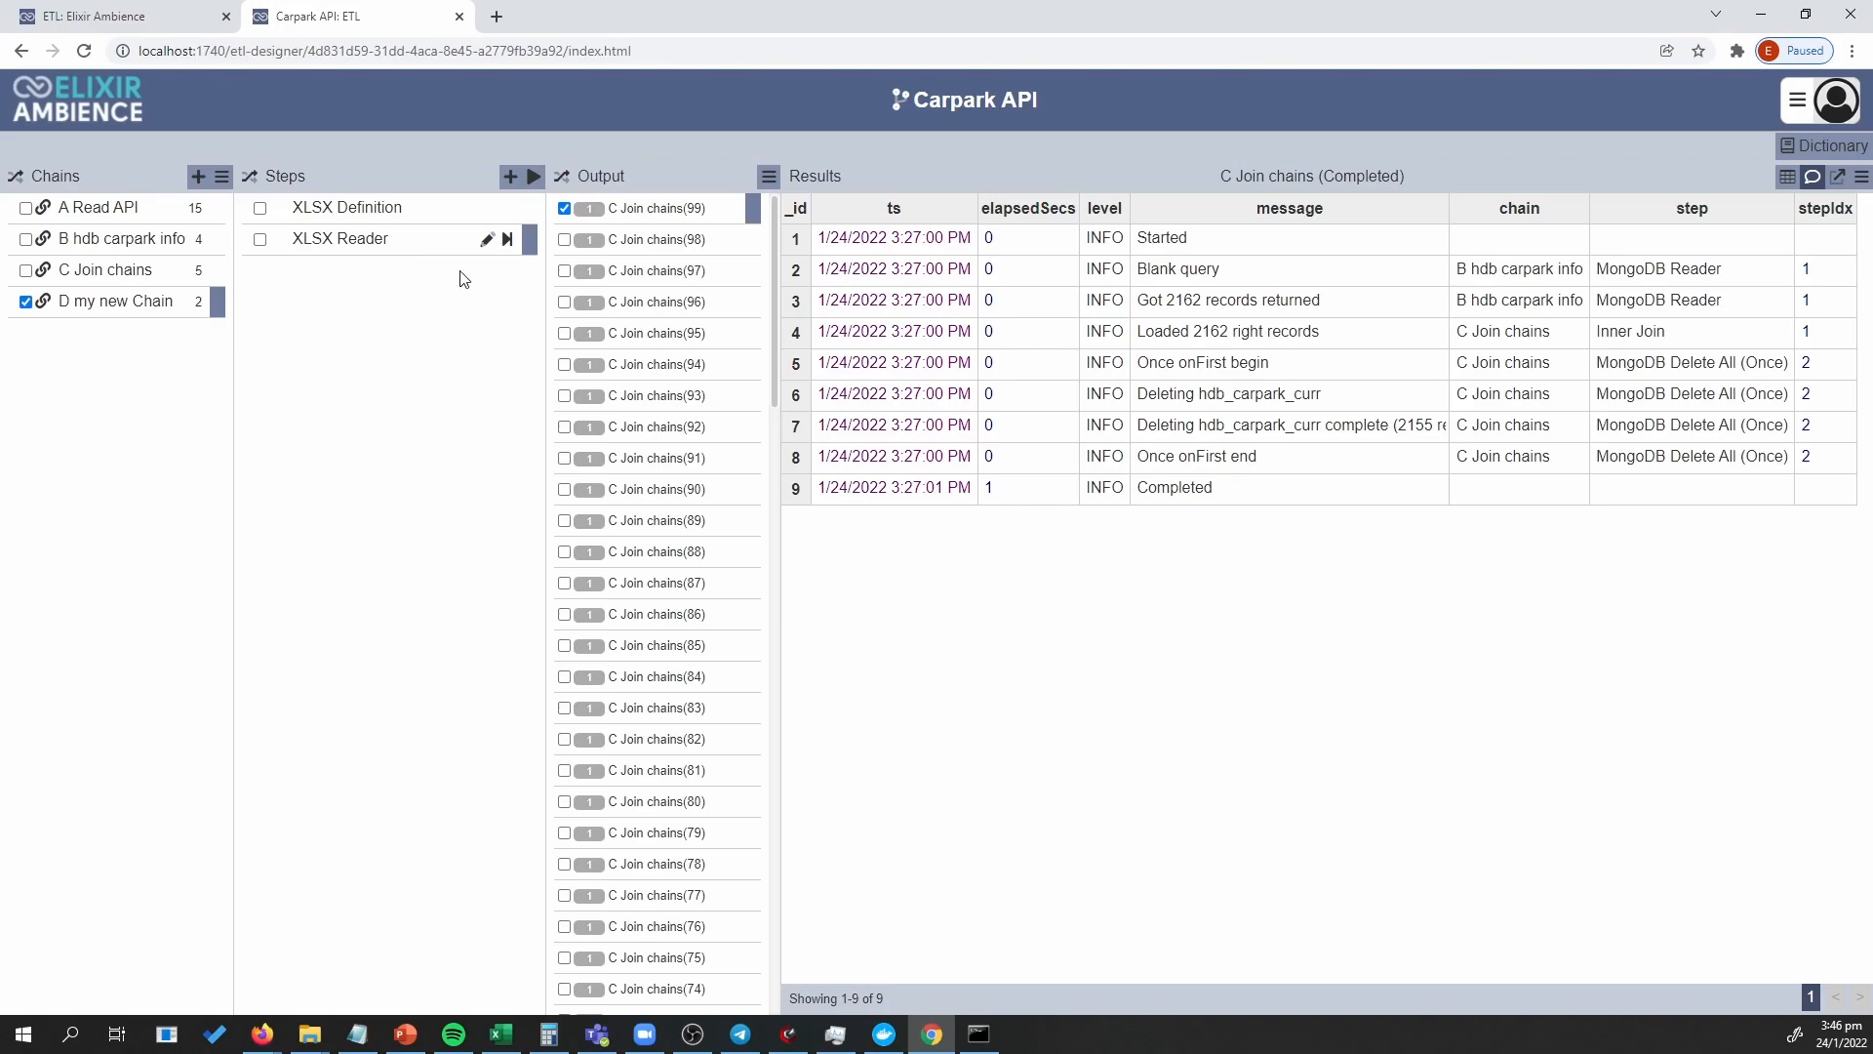
Rename the XLSX Definition step of D my new Chain as "XLSX Definition 1" and save it.
{"action": "left_click", "coordinate": [400, 208]}
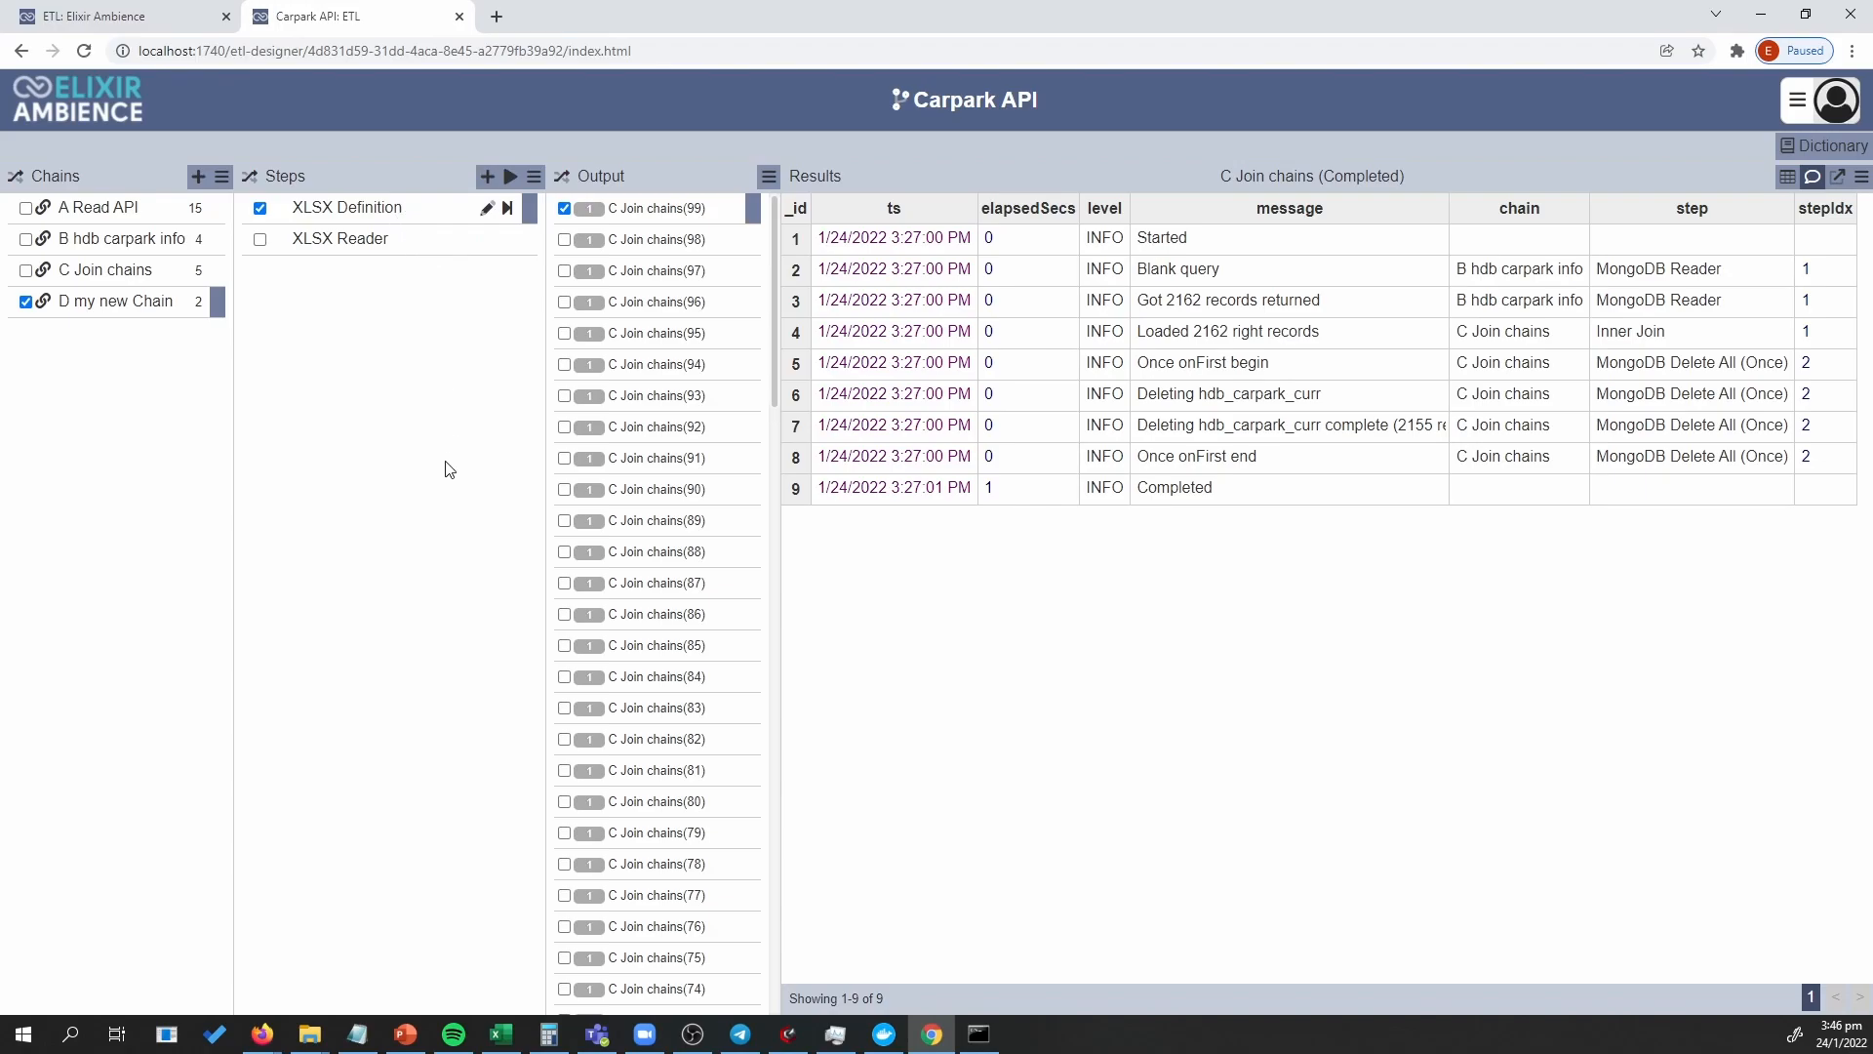
{"action": "left_click", "coordinate": [489, 209]}
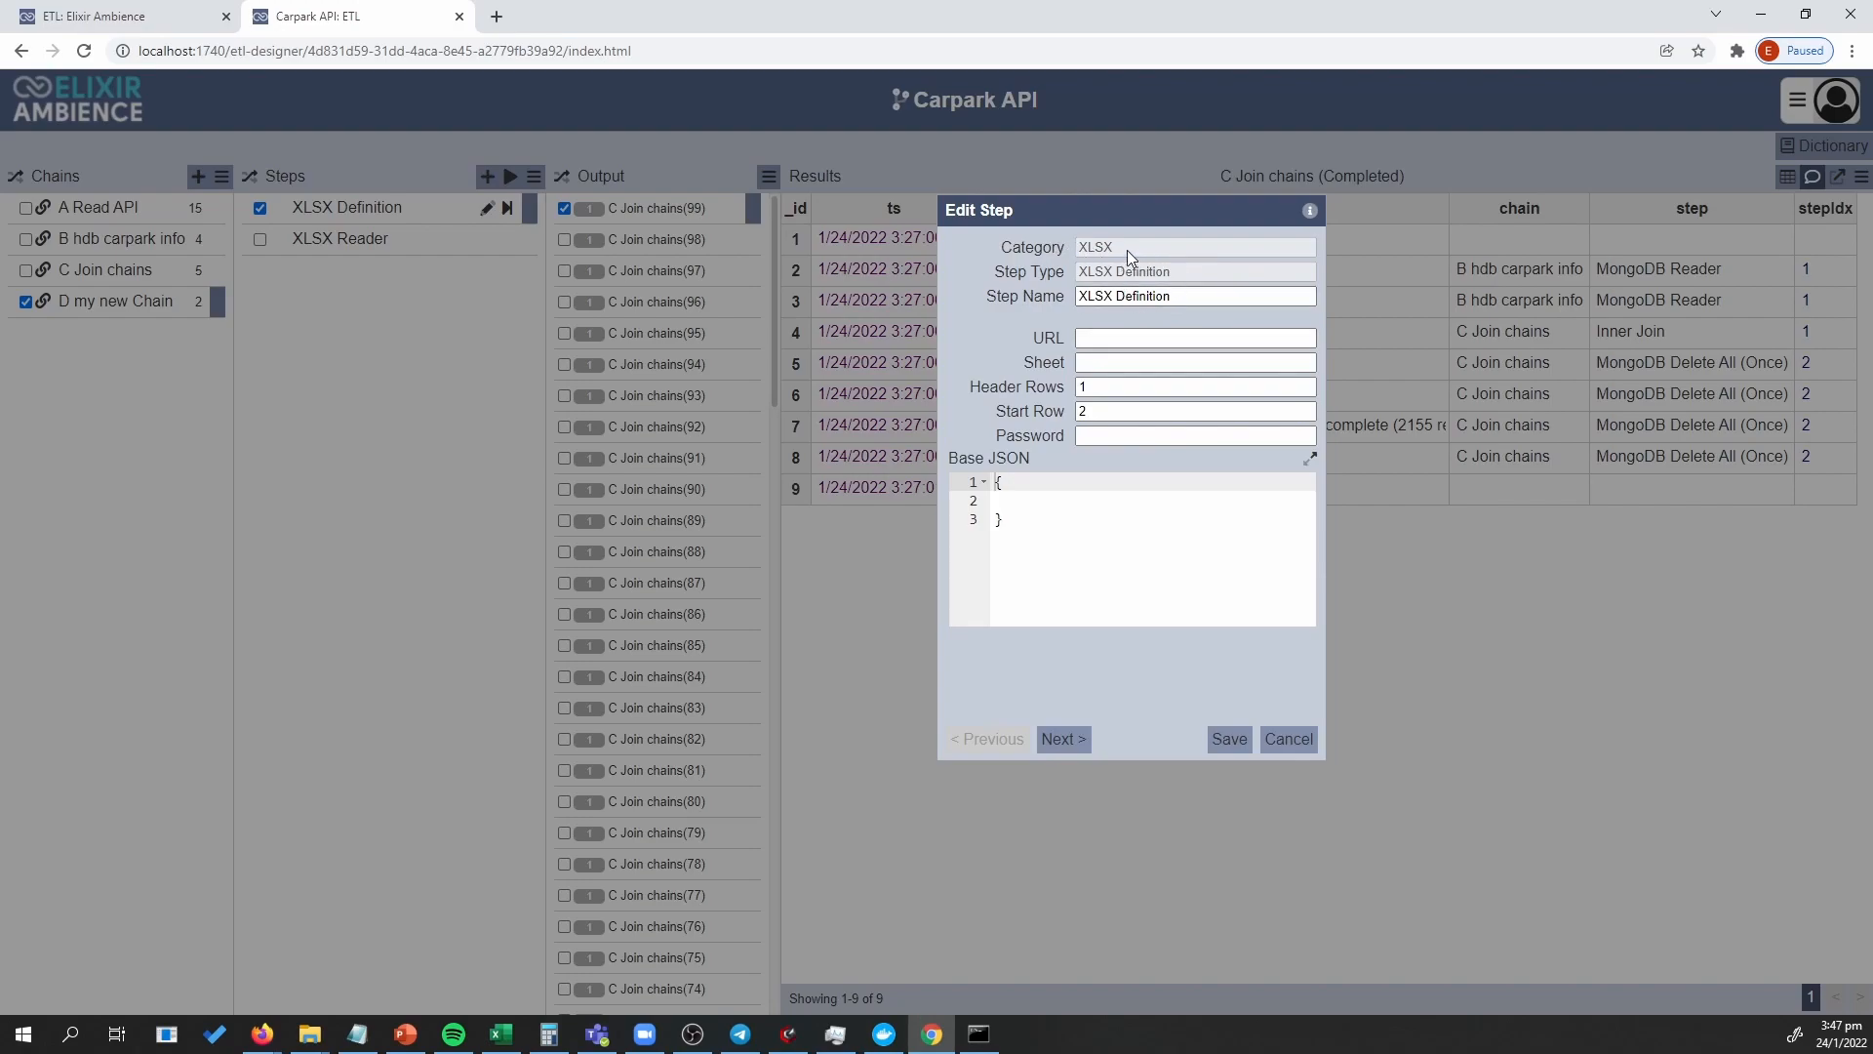
{"action": "left_click_drag", "start_coordinate": [1146, 277], "coordinate": [1102, 272]}
{"action": "left_click", "coordinate": [1180, 296]}
{"action": "left_click", "coordinate": [1181, 283]}
{"action": "left_click", "coordinate": [1210, 295]}
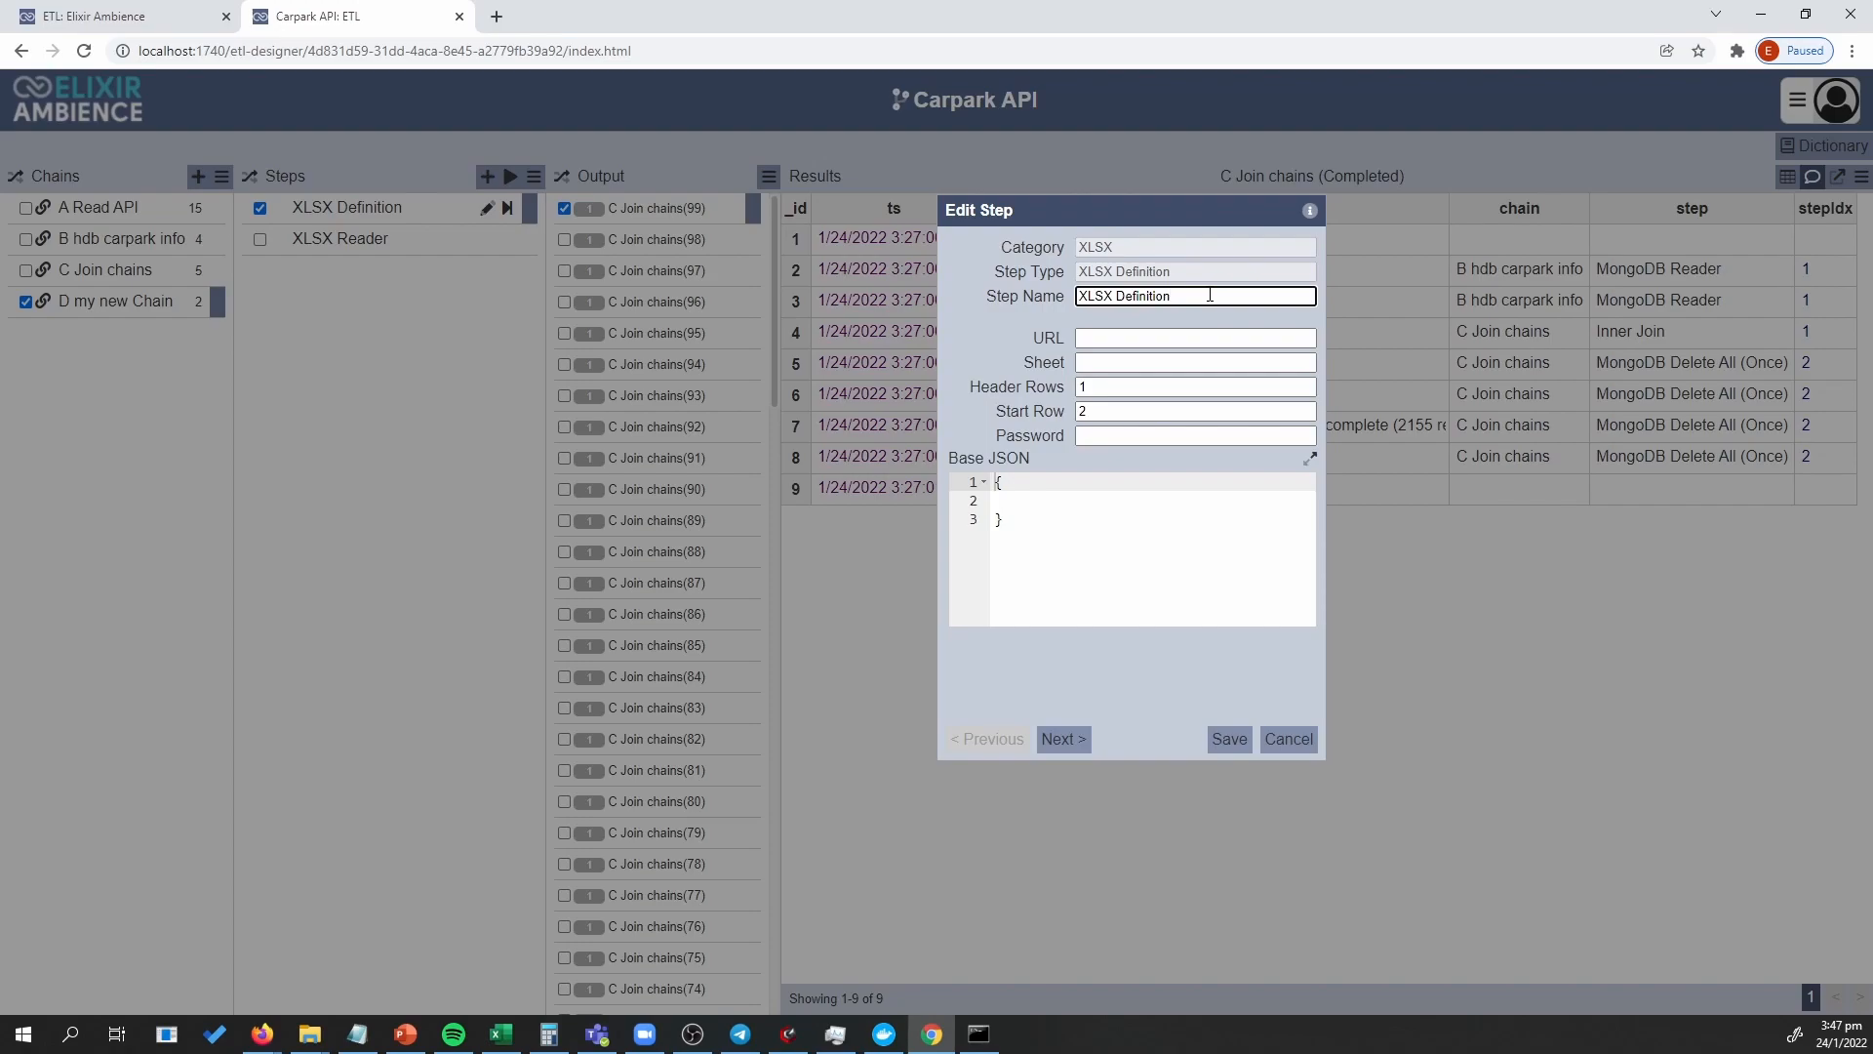
{"action": "left_click_drag", "start_coordinate": [1210, 294], "coordinate": [1042, 312]}
{"action": "key", "text": "End"}
{"action": "type", "text": "1"}
{"action": "left_click", "coordinate": [1228, 739]}
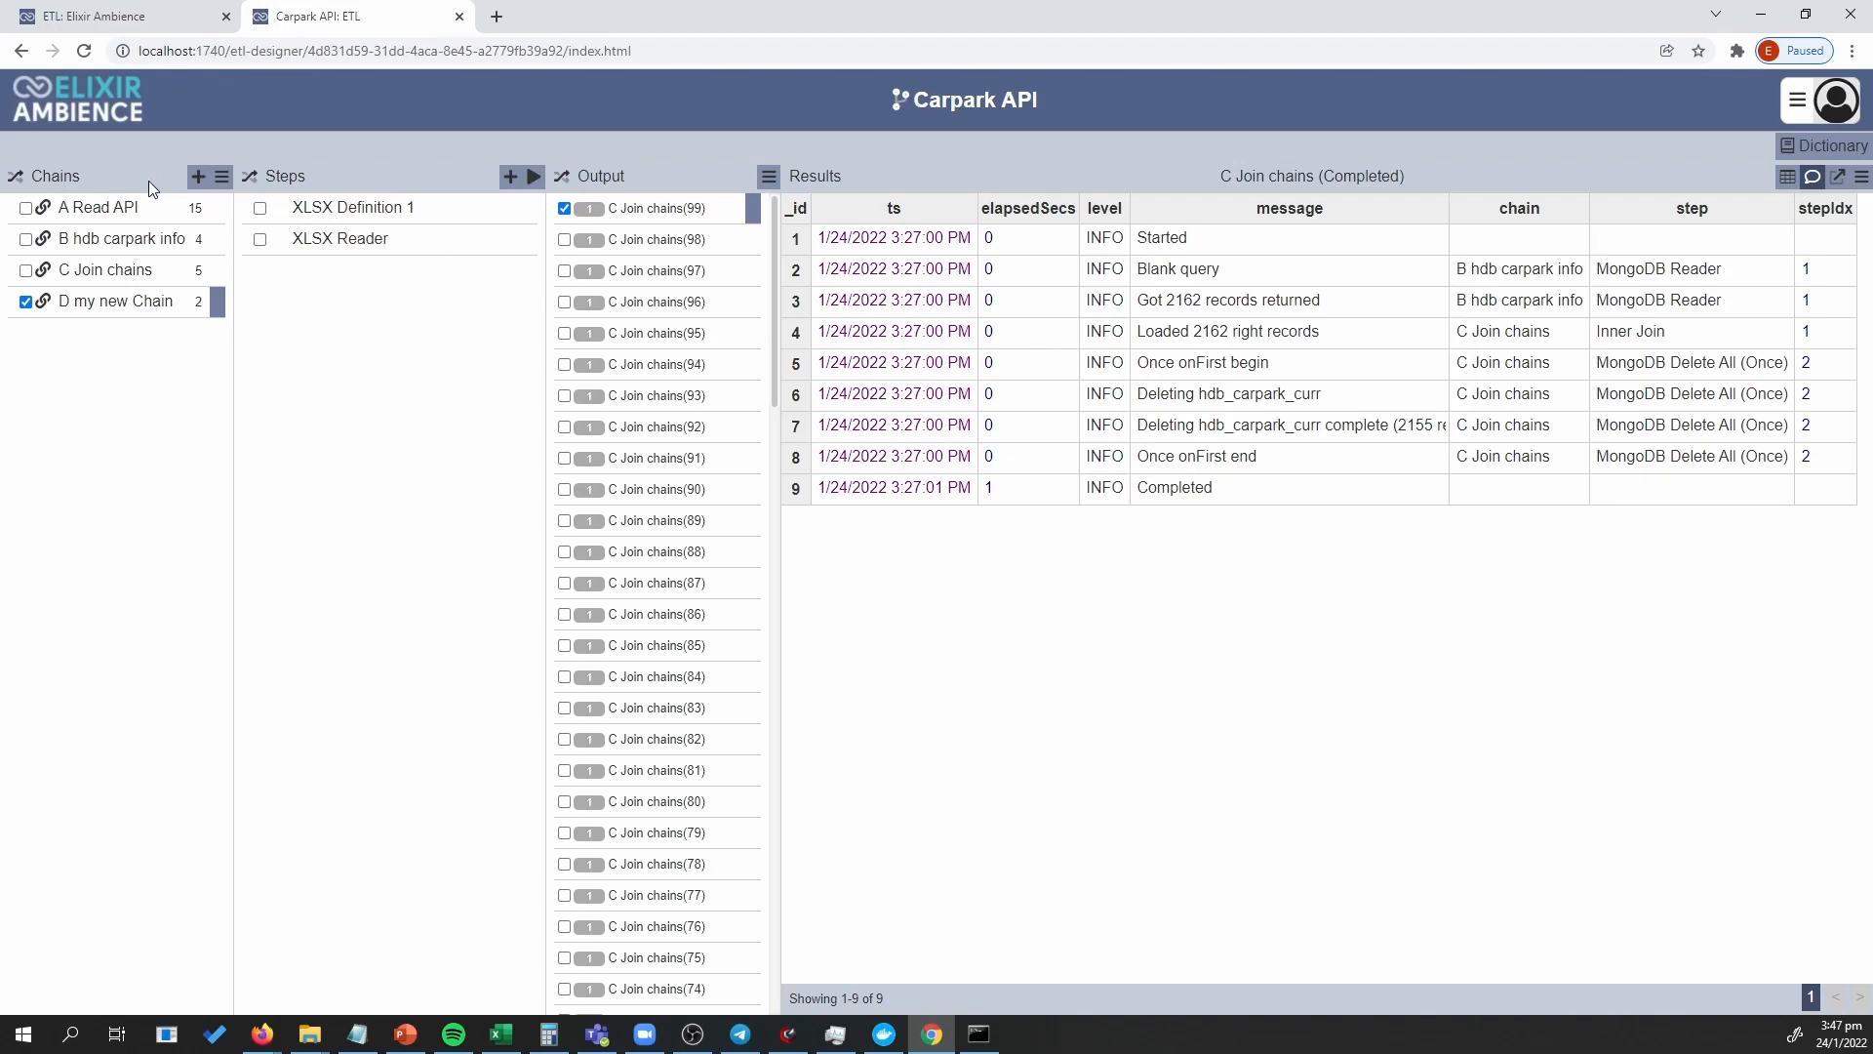
Run the whole A Read API chain and display its output records as a table.
{"action": "left_click", "coordinate": [154, 219]}
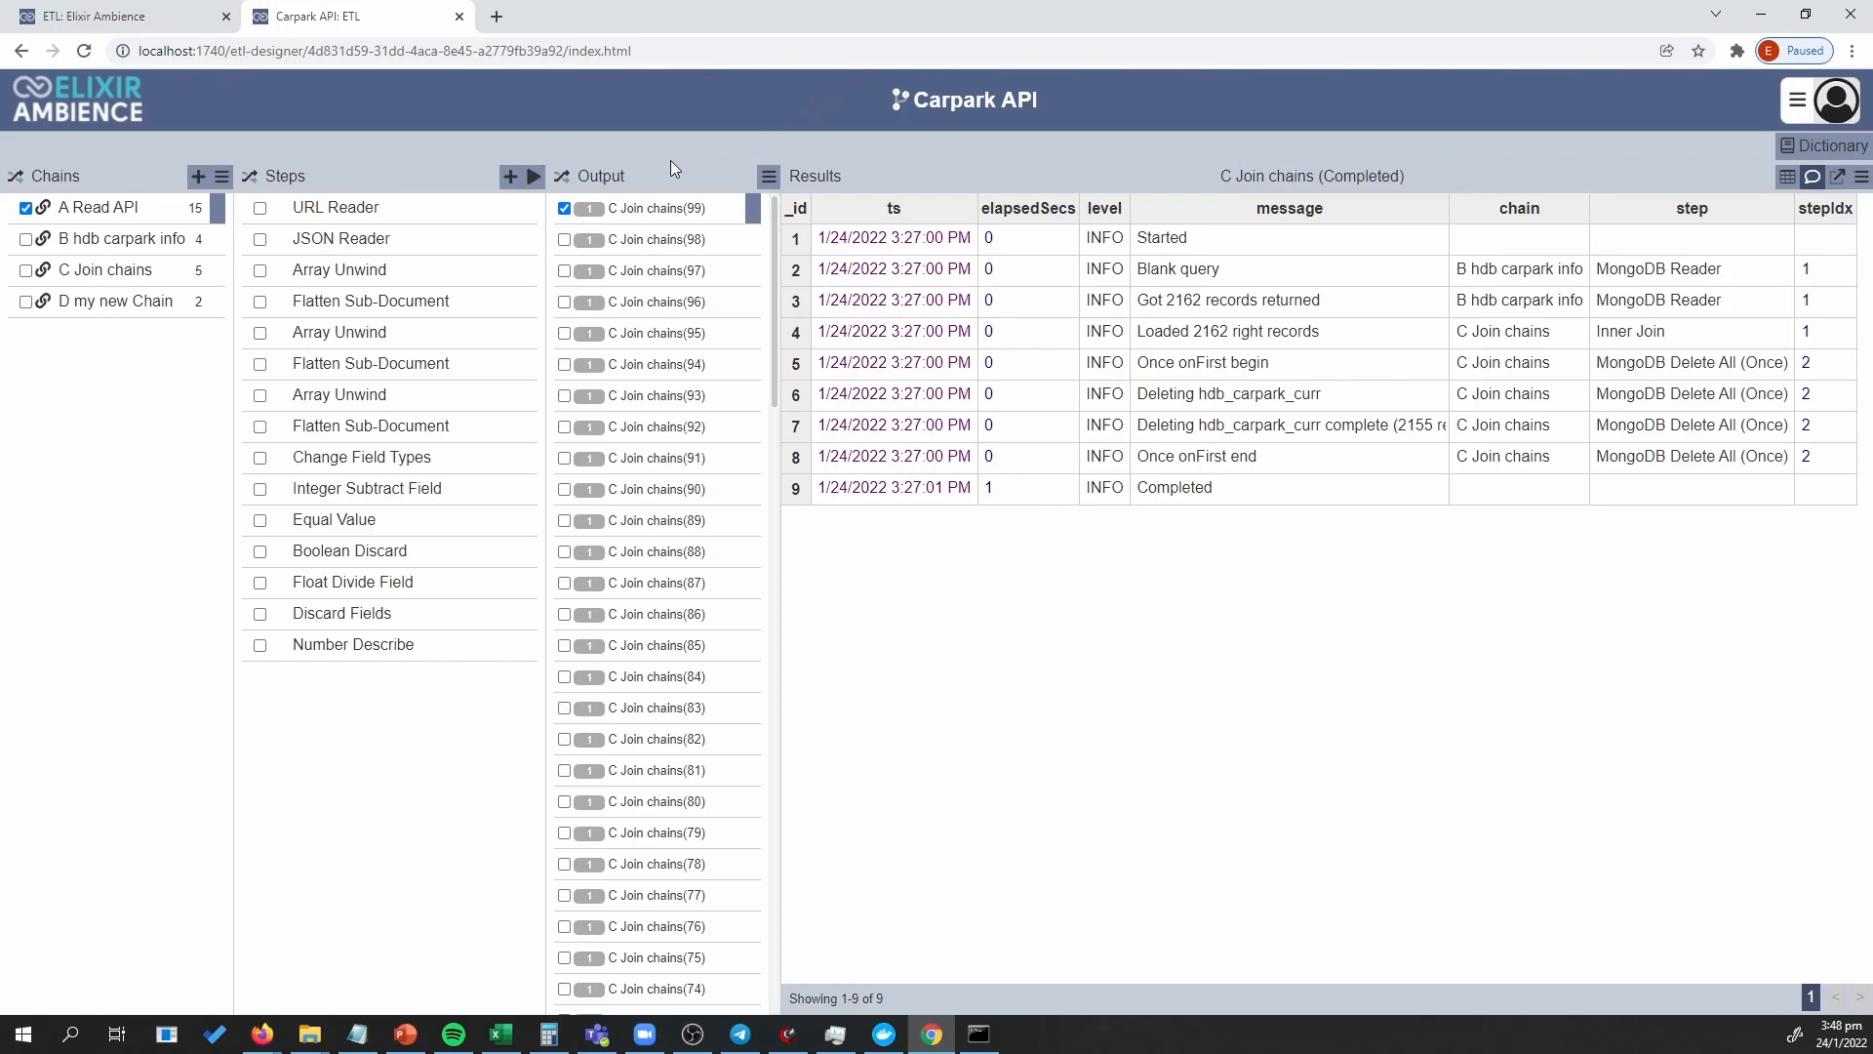
{"action": "left_click", "coordinate": [534, 177]}
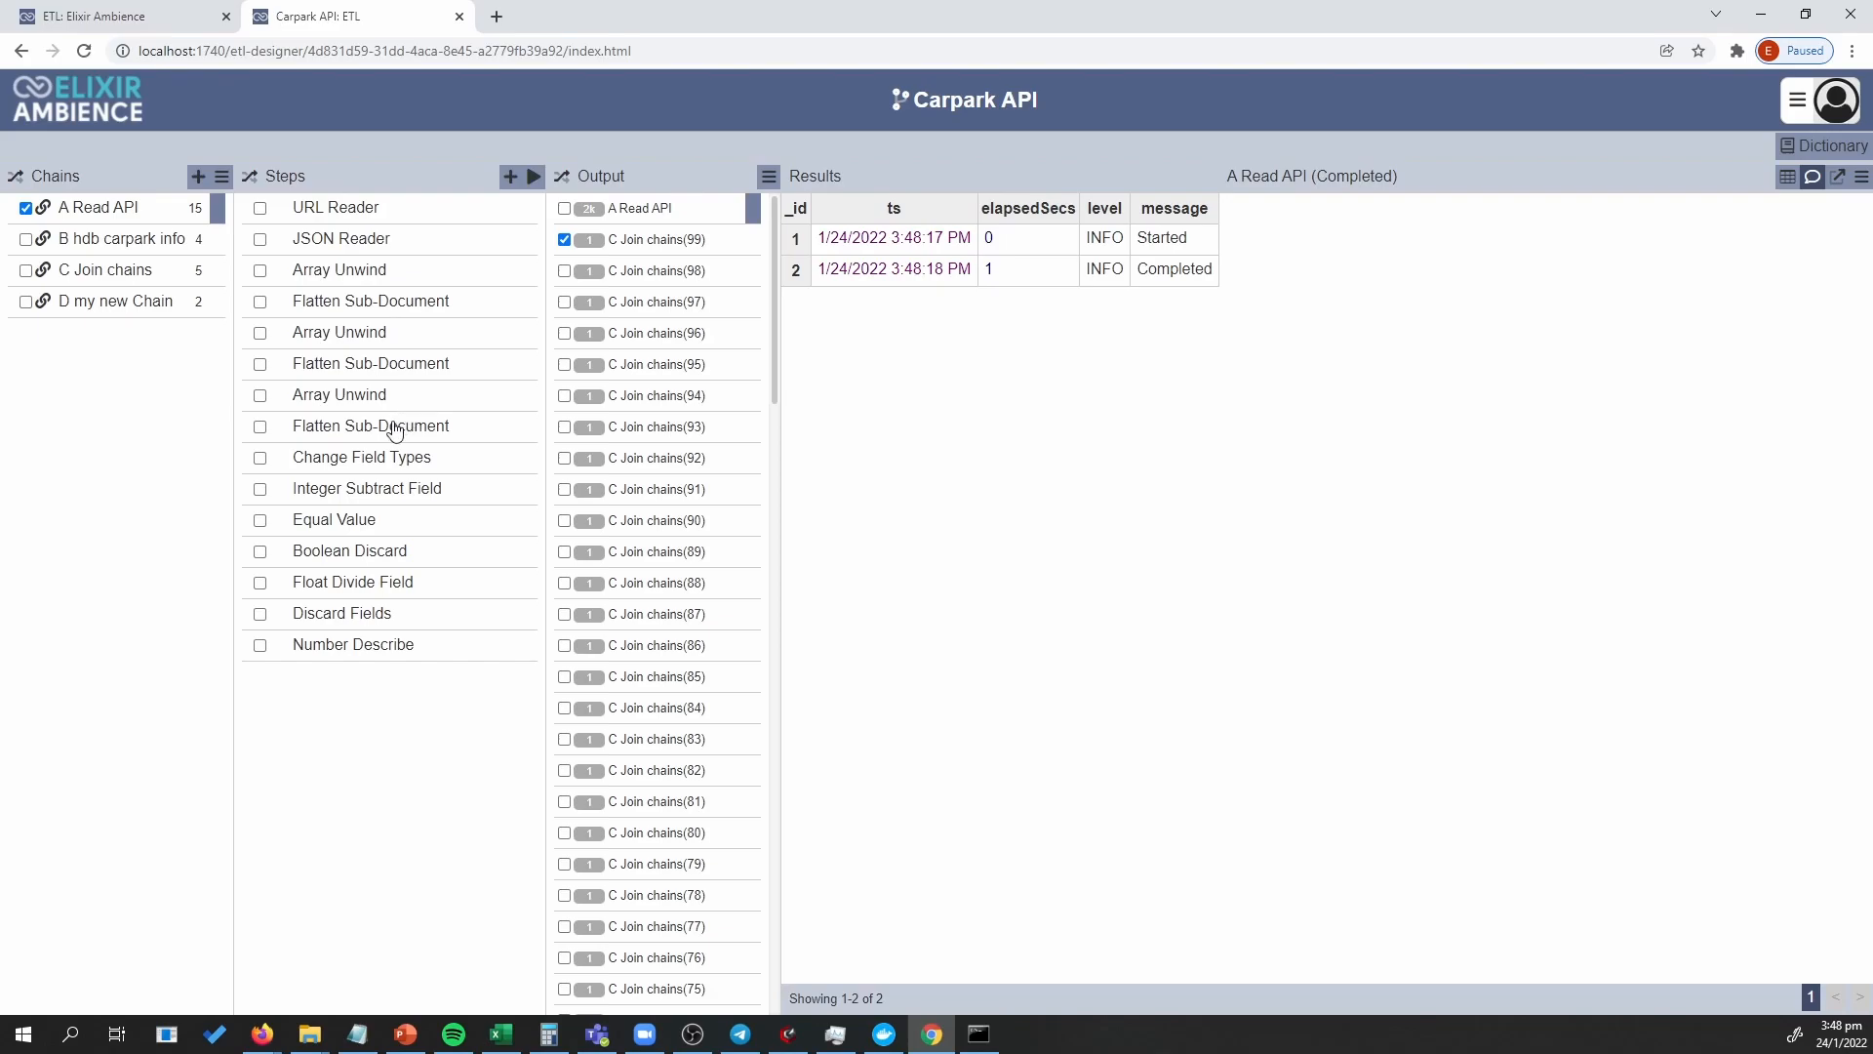
{"action": "left_click", "coordinate": [1788, 178]}
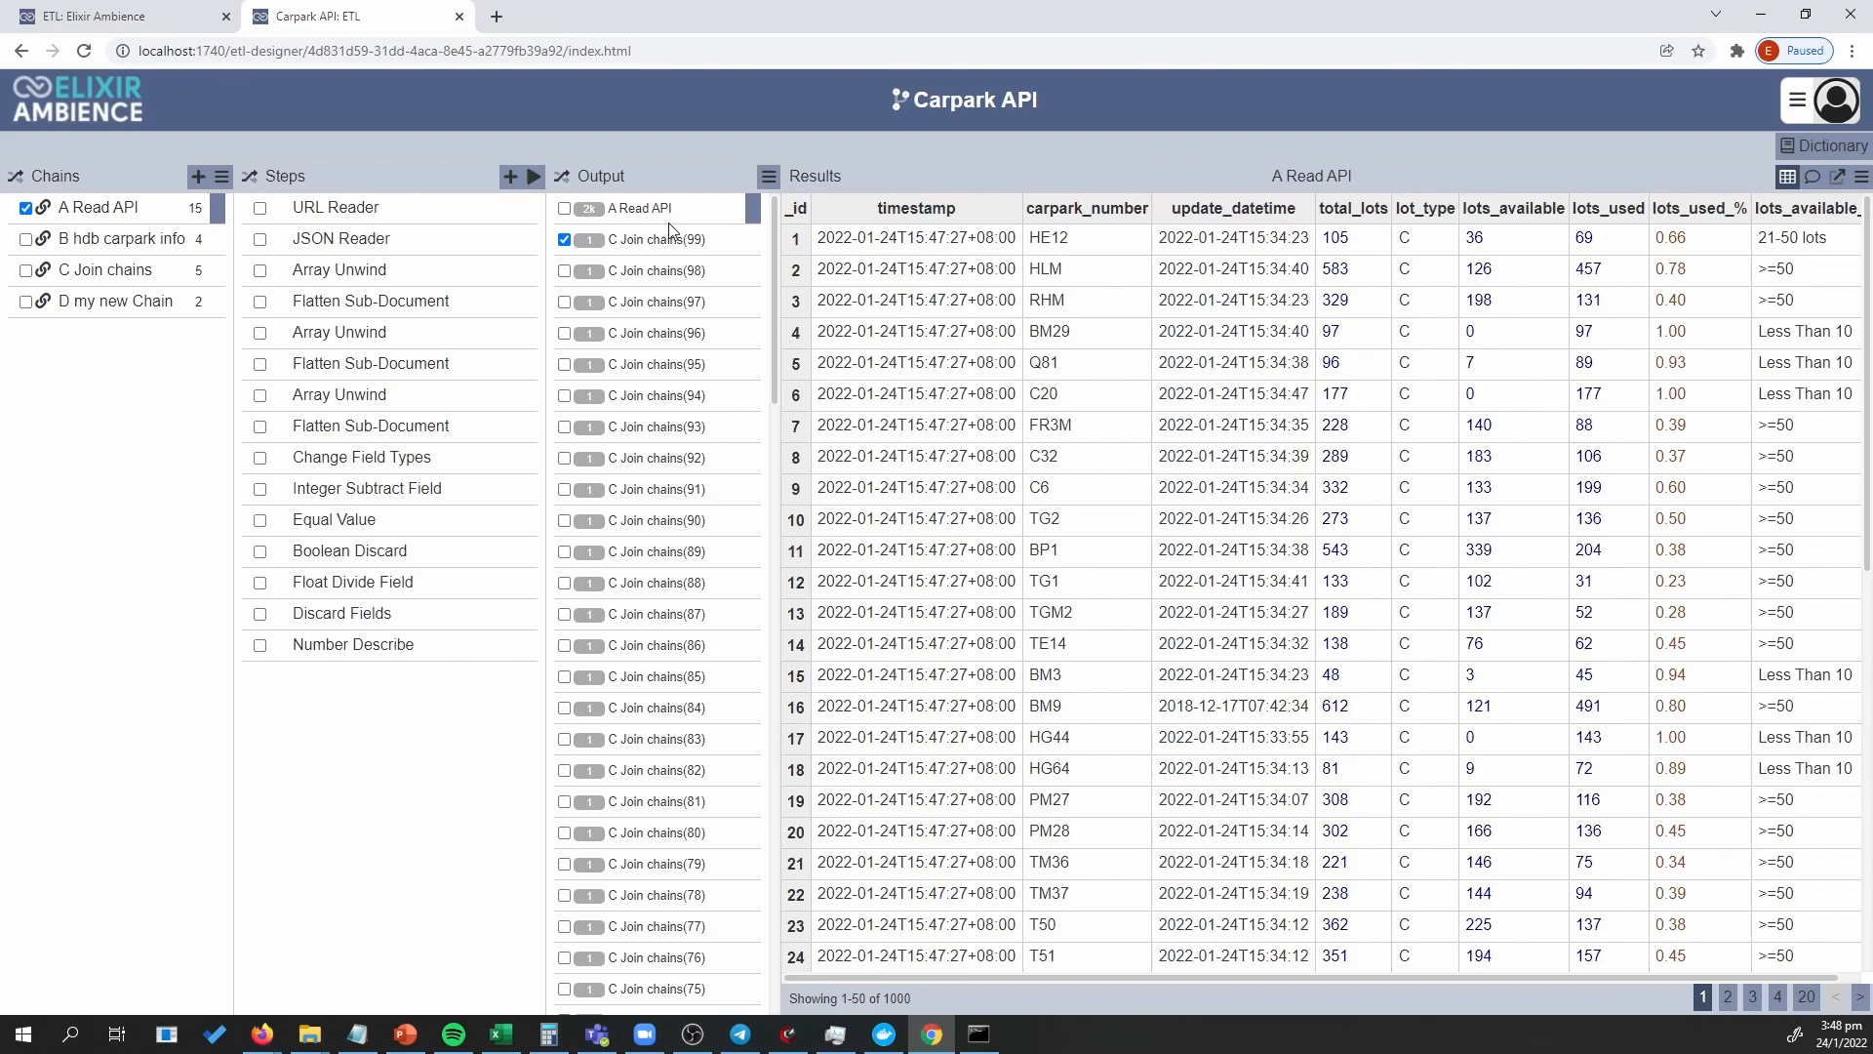
{"action": "left_click", "coordinate": [617, 217]}
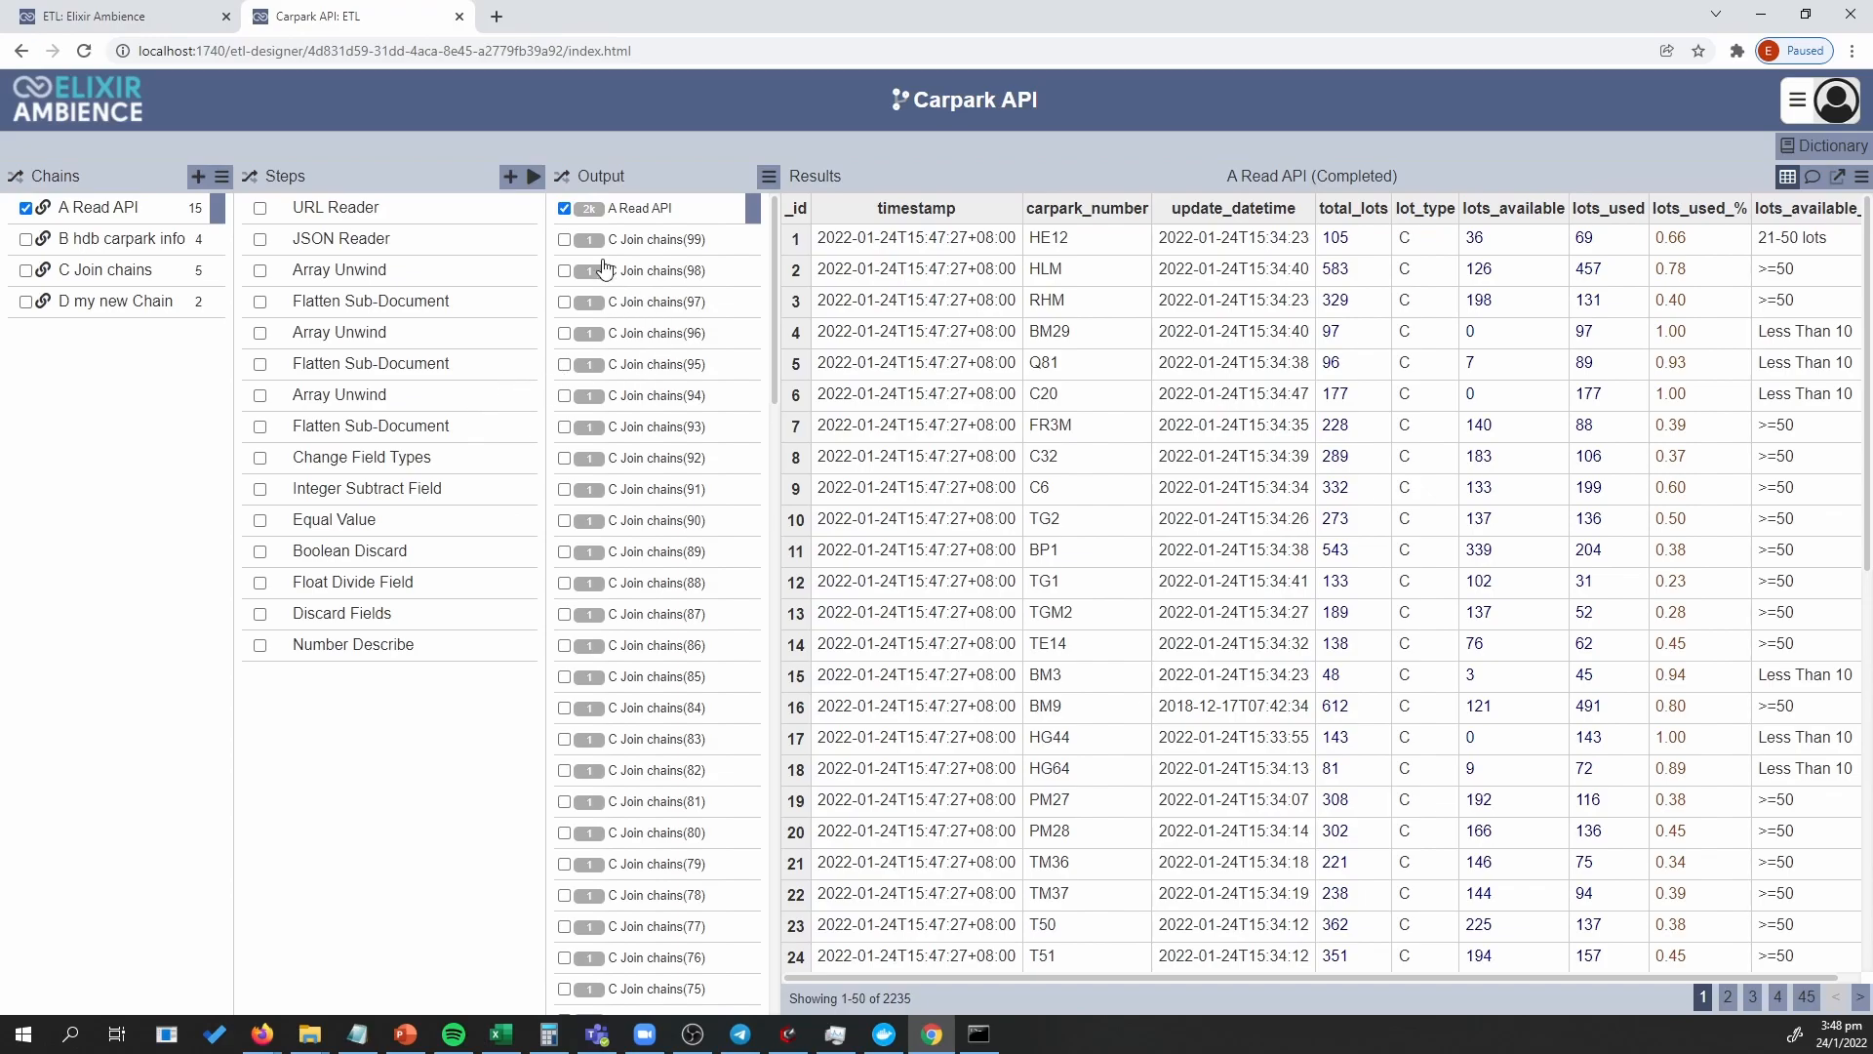
Run the A Read API chain up to its URL Reader step, and again up to its JSON Reader step.
{"action": "left_click", "coordinate": [430, 218]}
{"action": "left_click", "coordinate": [508, 209]}
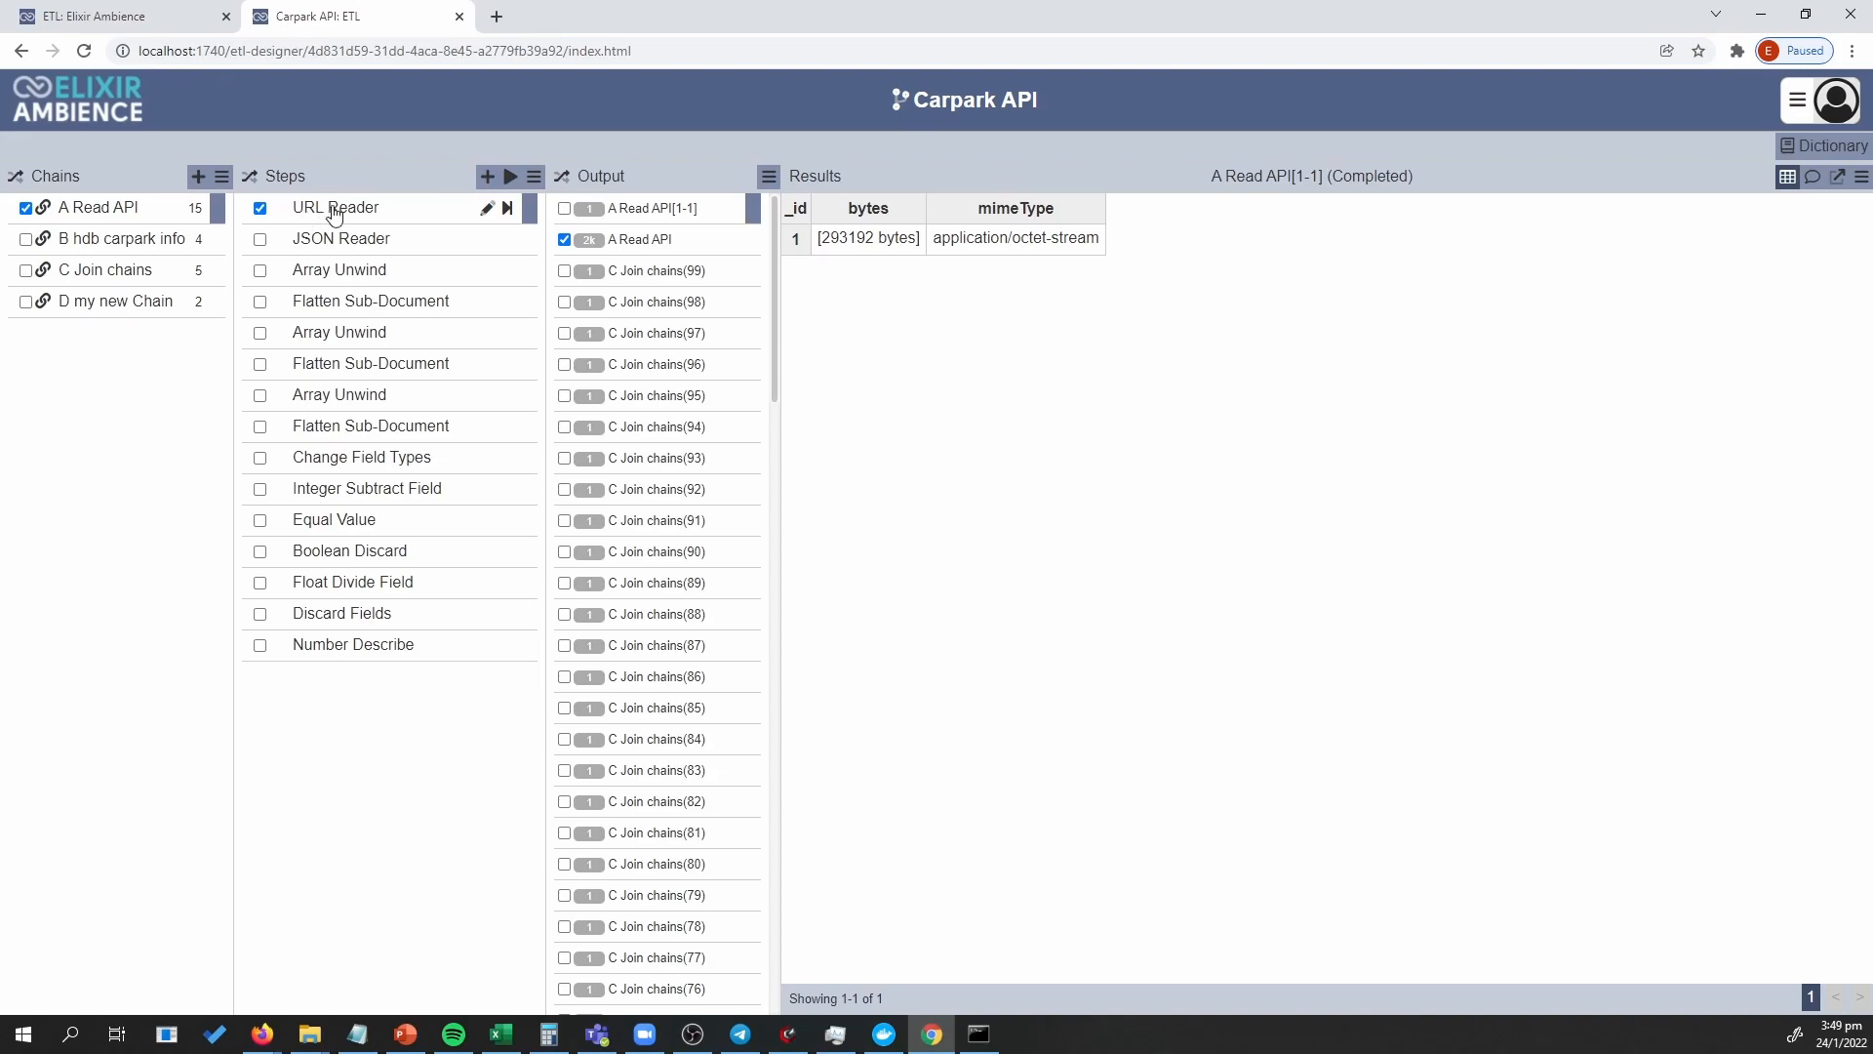
{"action": "left_click", "coordinate": [410, 238]}
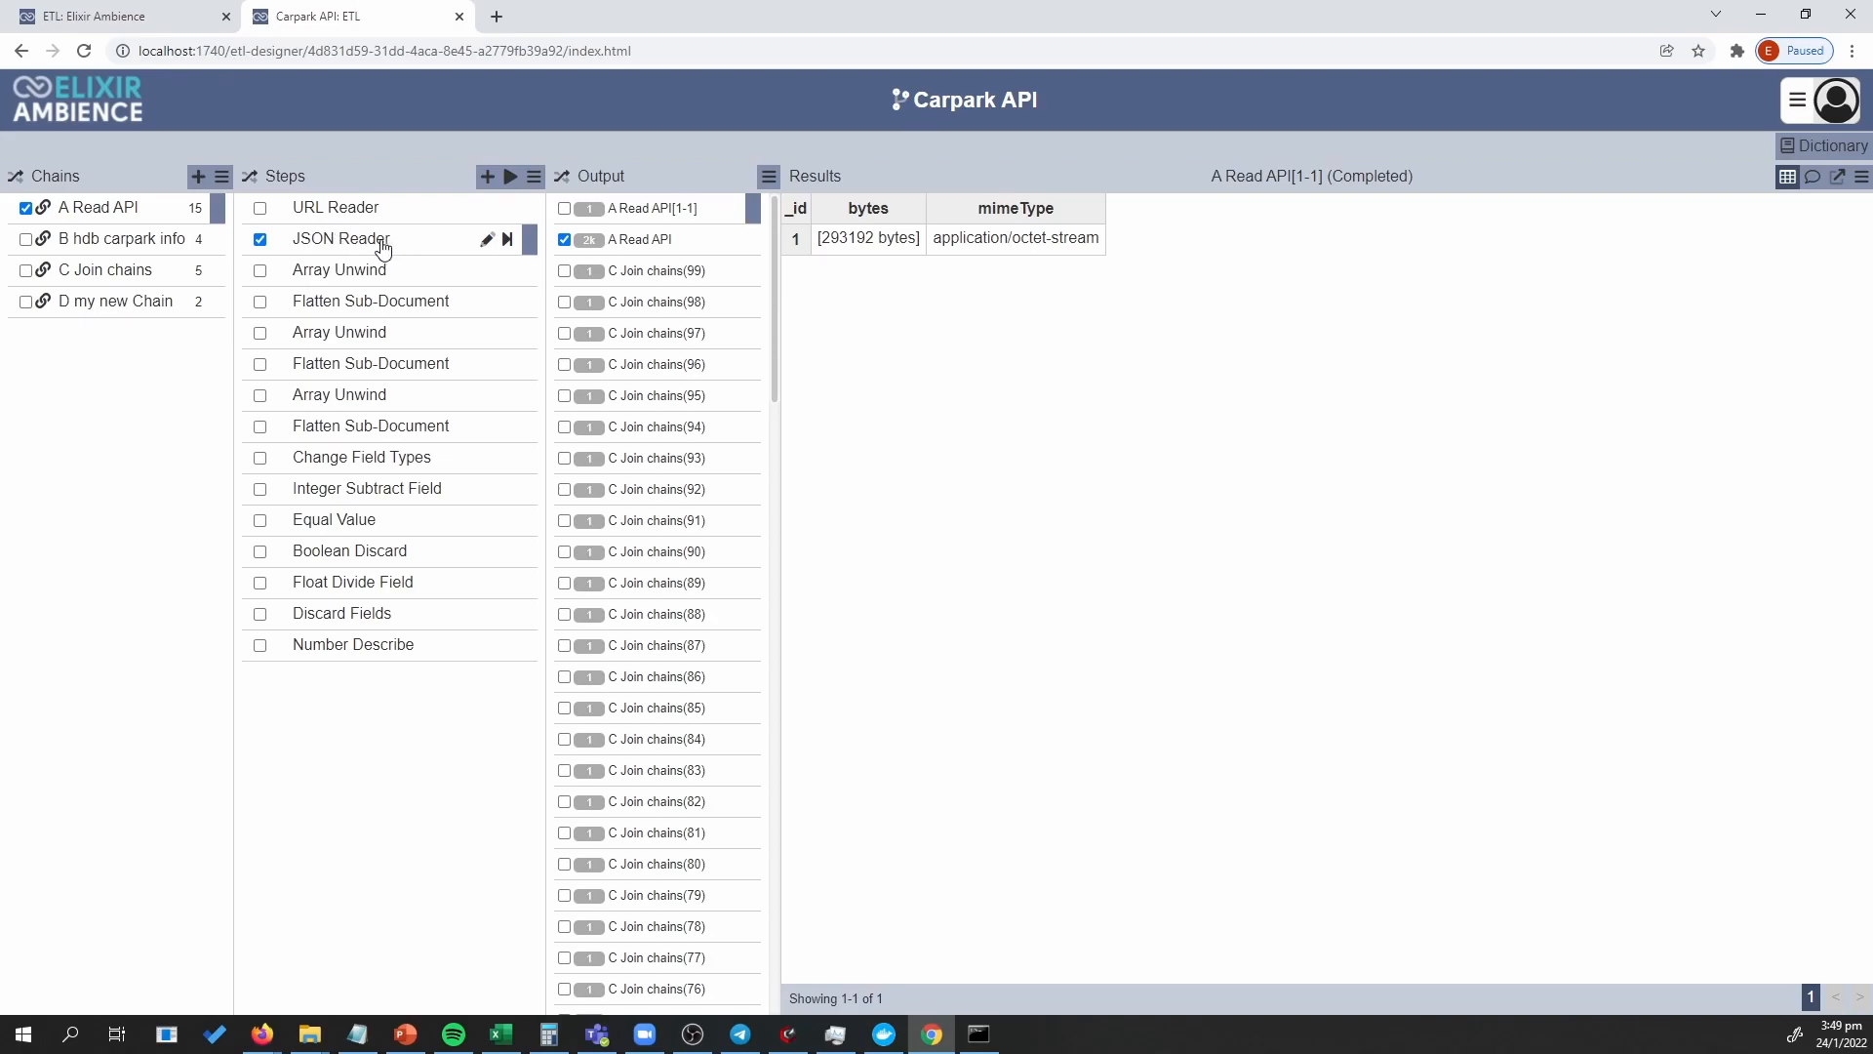
{"action": "left_click", "coordinate": [504, 240]}
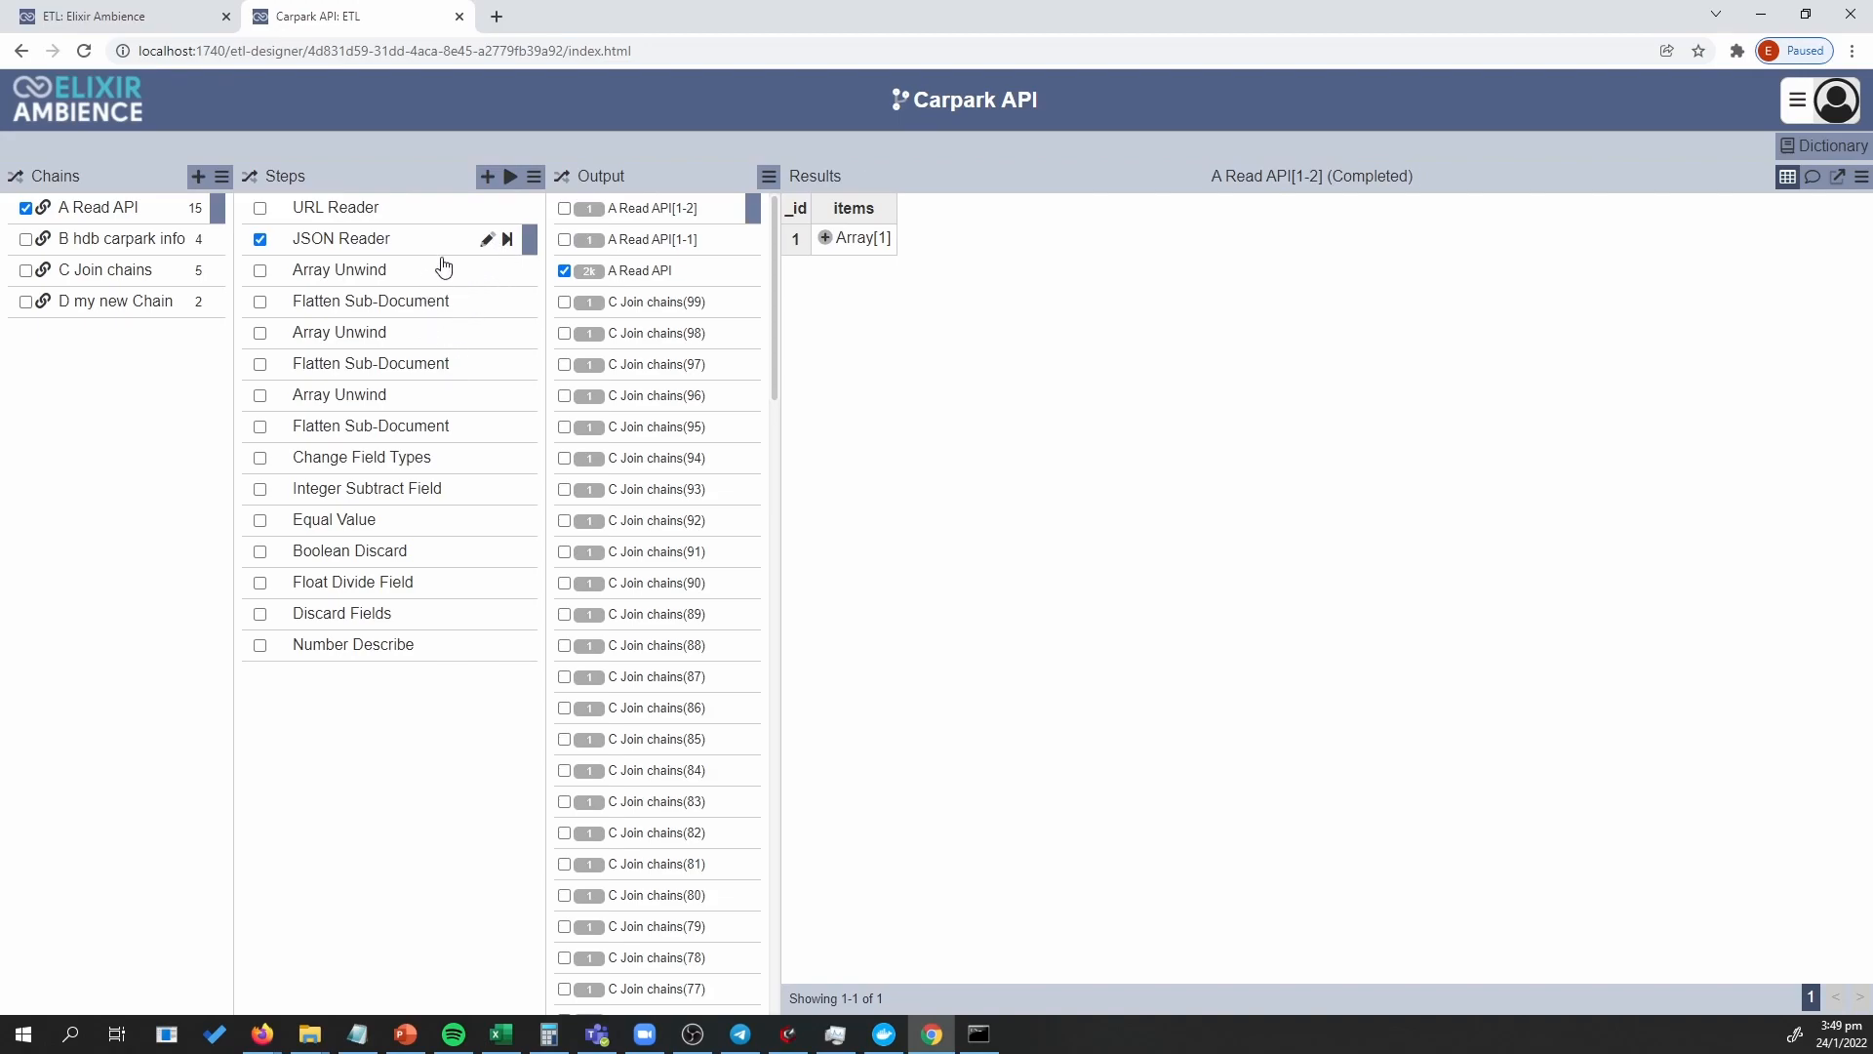
Run the A Read API chain up to its Integer Subtract Field step.
{"action": "left_click", "coordinate": [462, 496]}
{"action": "left_click_drag", "start_coordinate": [509, 507], "coordinate": [514, 569]}
{"action": "left_click", "coordinate": [1305, 619]}
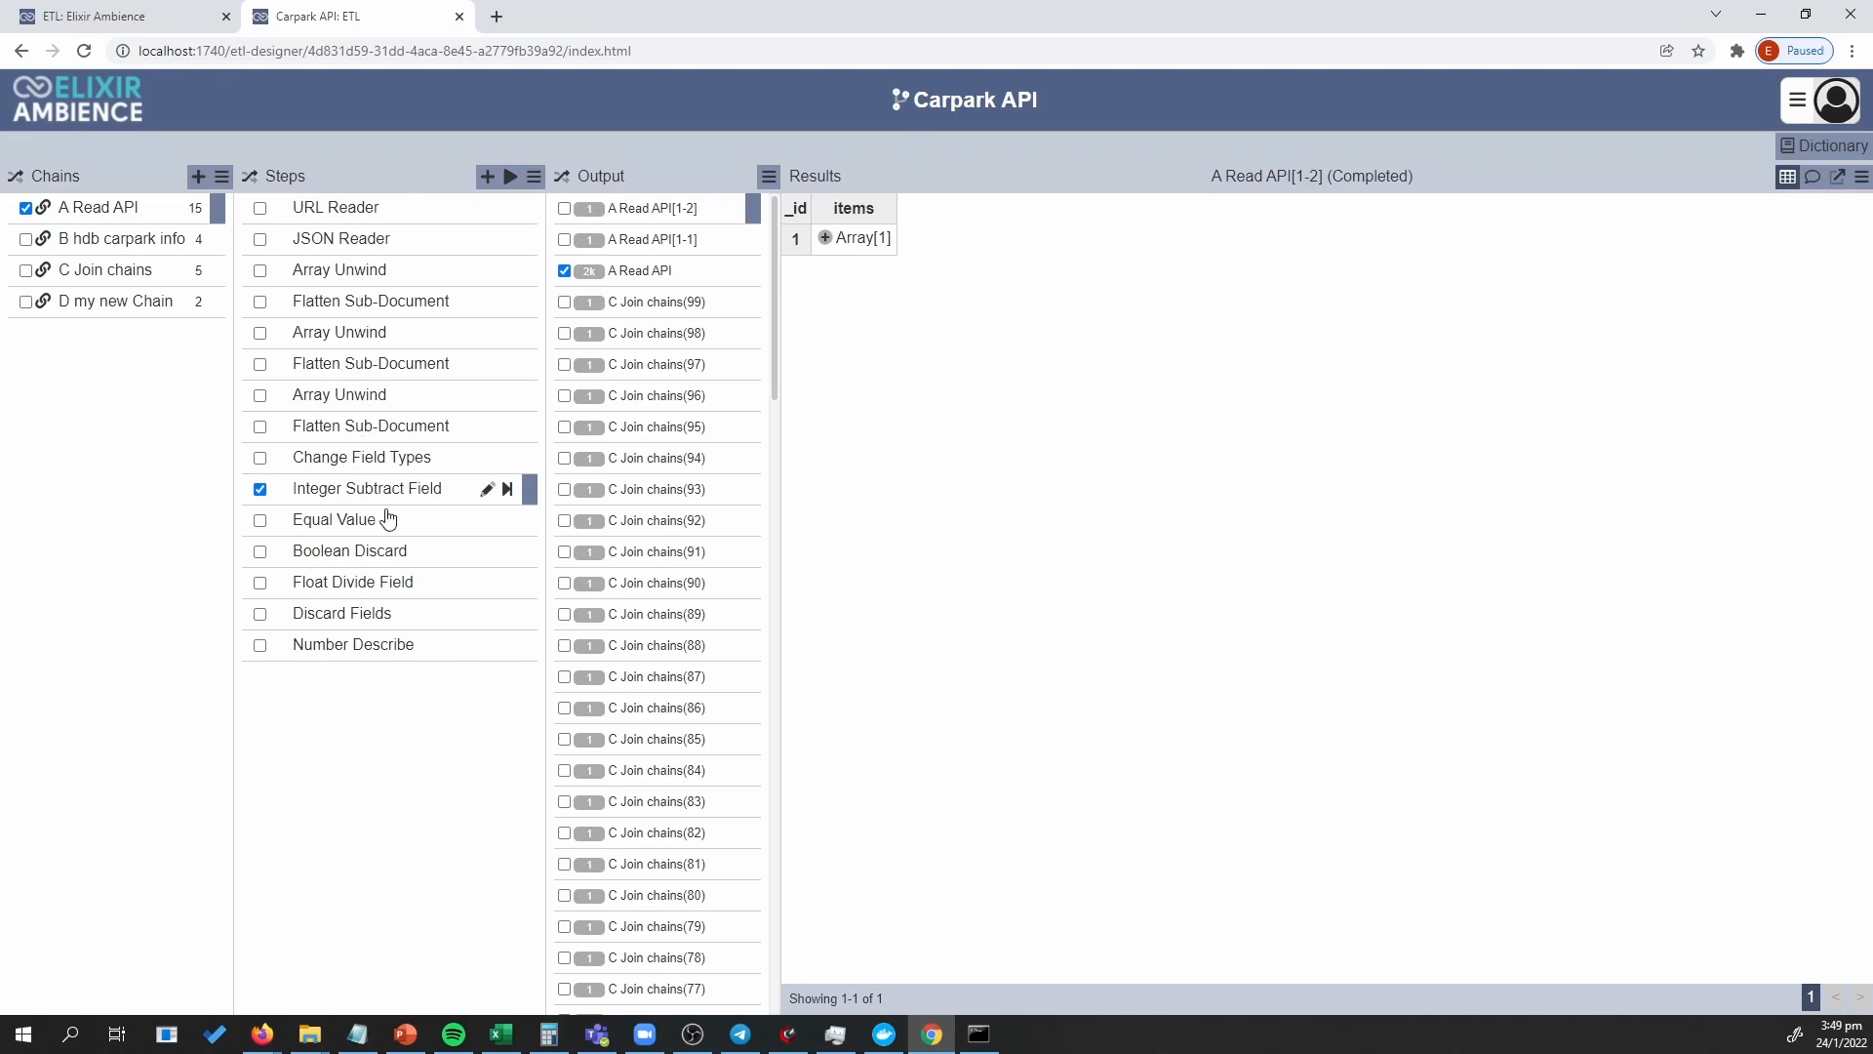
{"action": "left_click", "coordinate": [509, 491]}
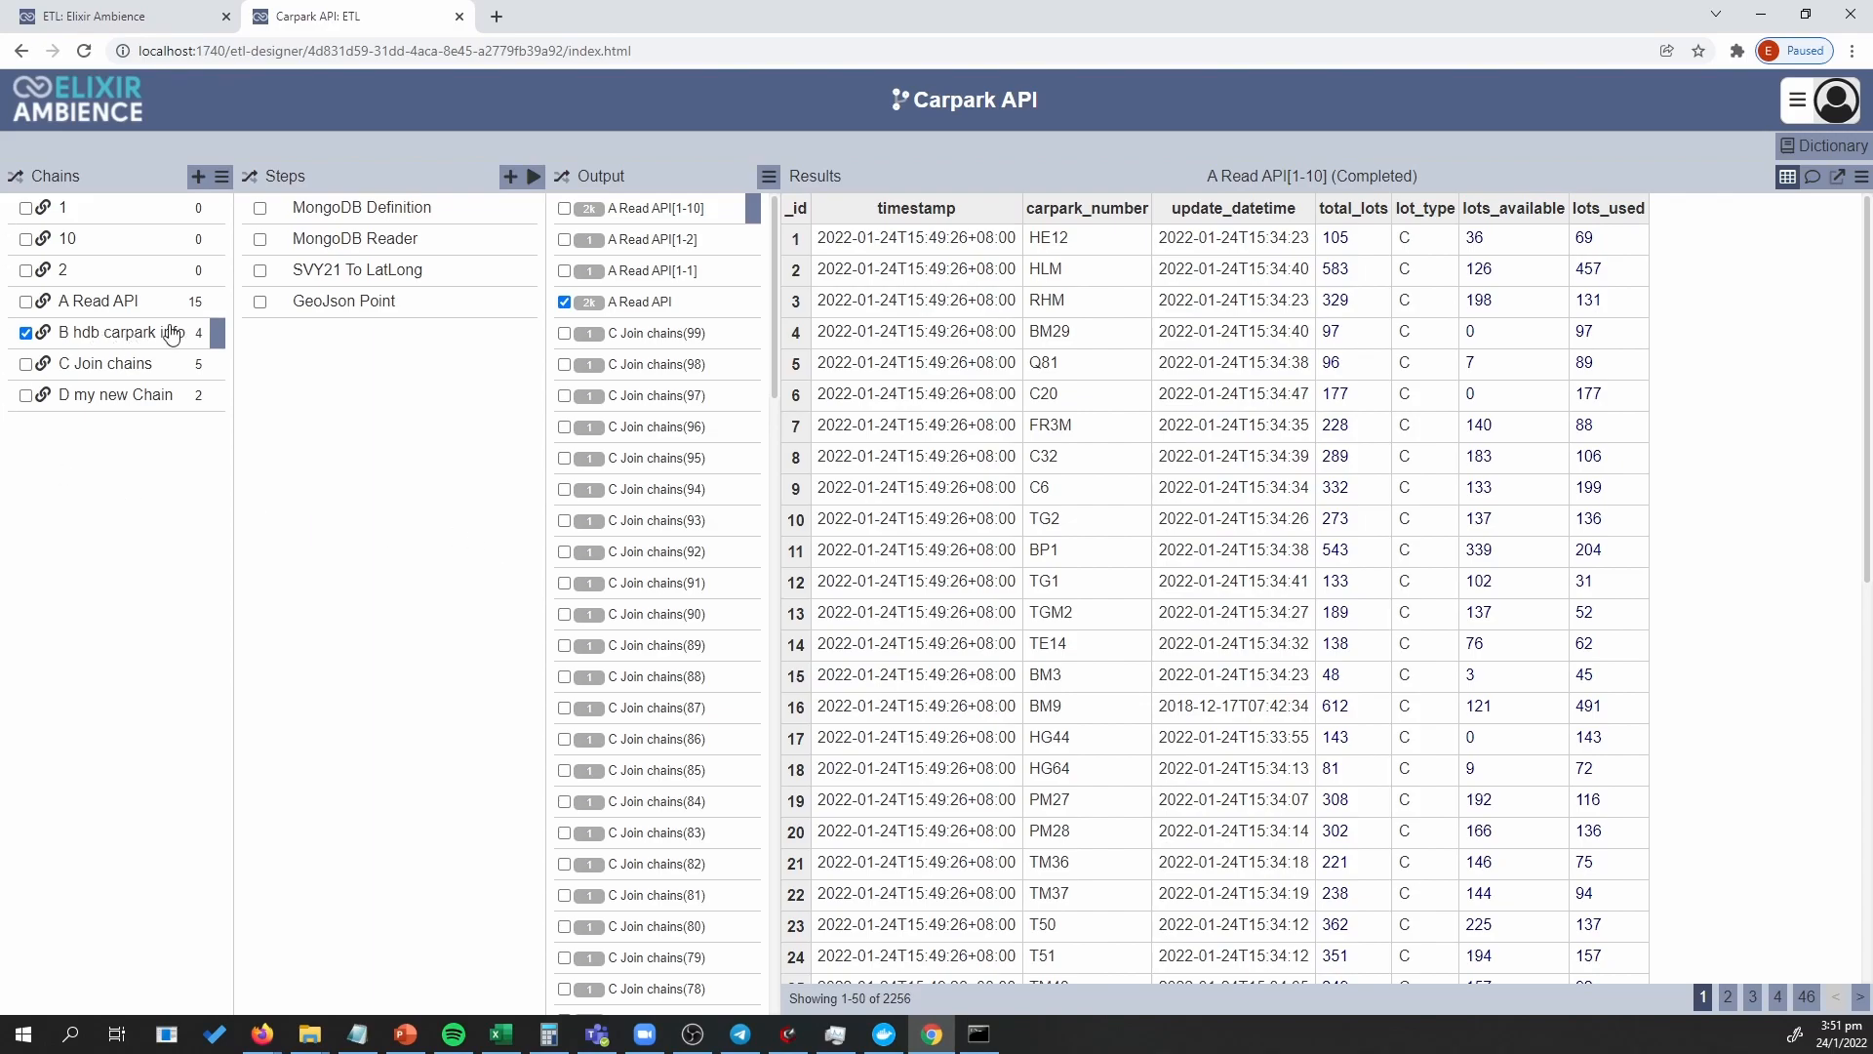
Move the MongoDB Reader step of B hdb carpark info down one place and back up again.
{"action": "left_click", "coordinate": [420, 238]}
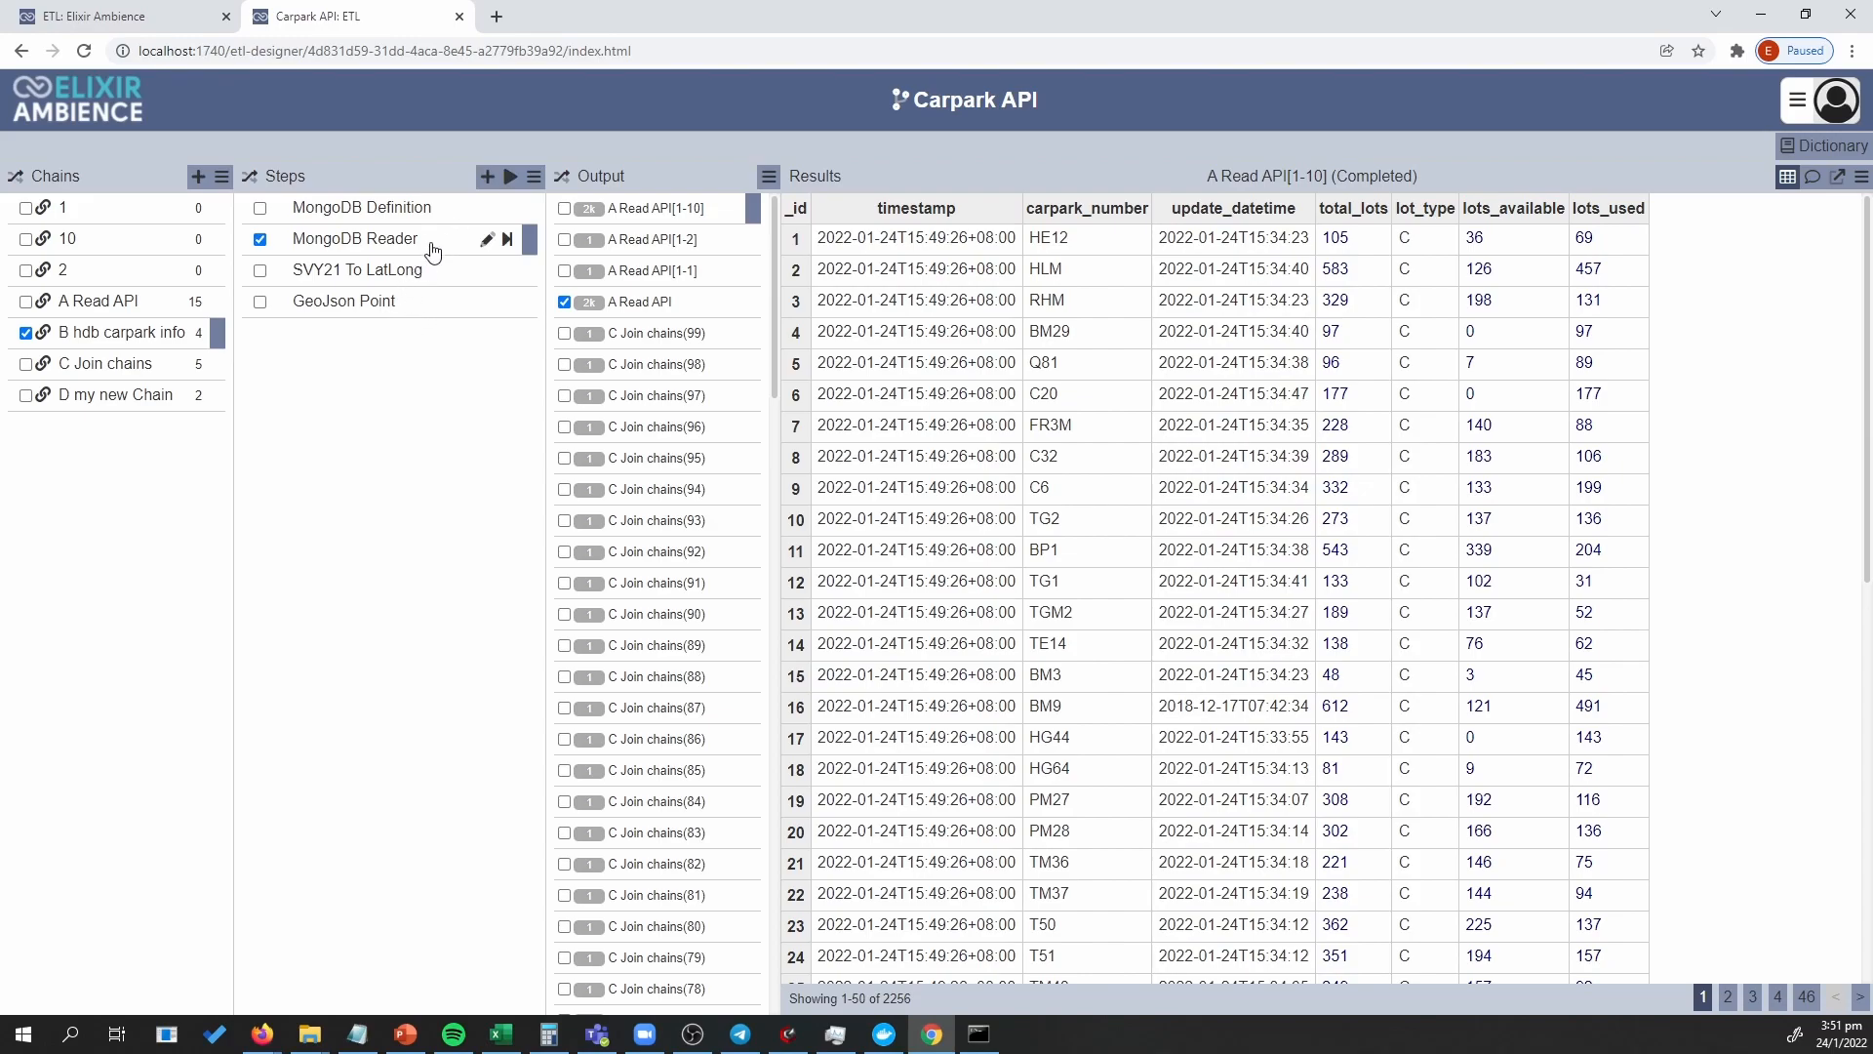
{"action": "left_click", "coordinate": [534, 177]}
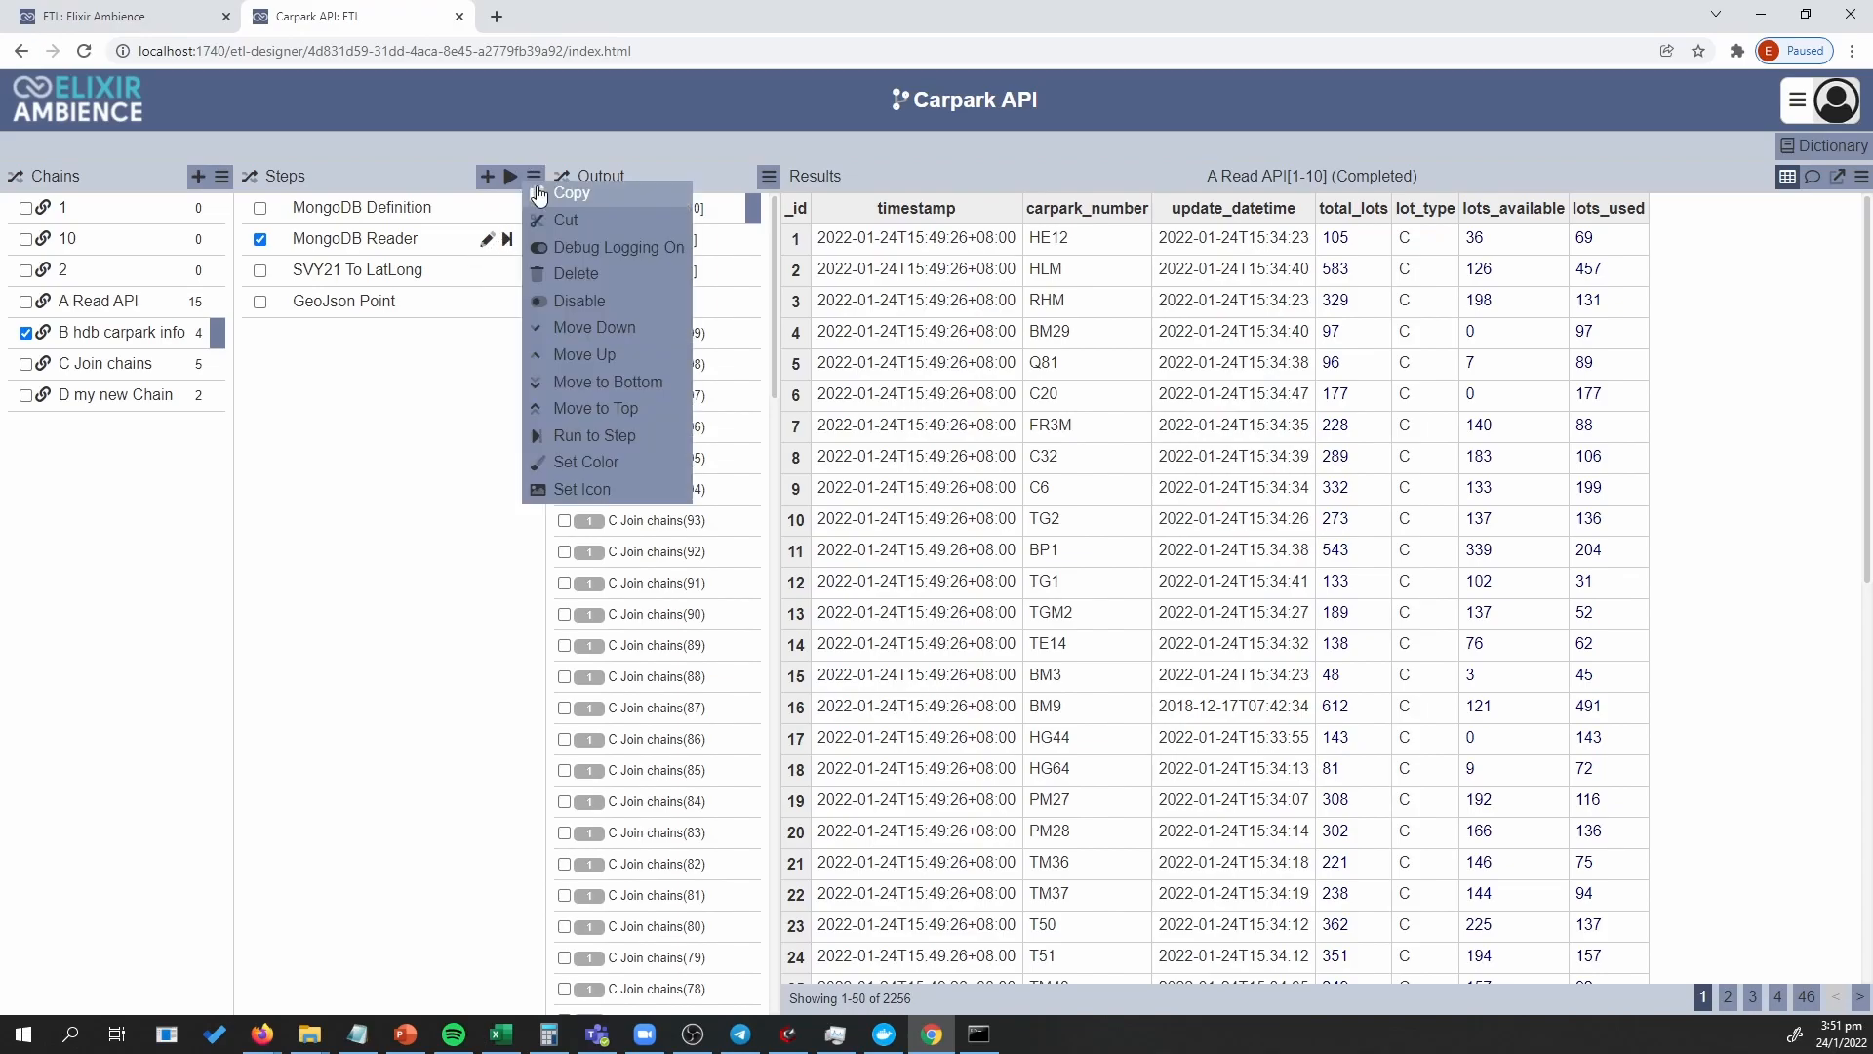
{"action": "left_click", "coordinate": [580, 327]}
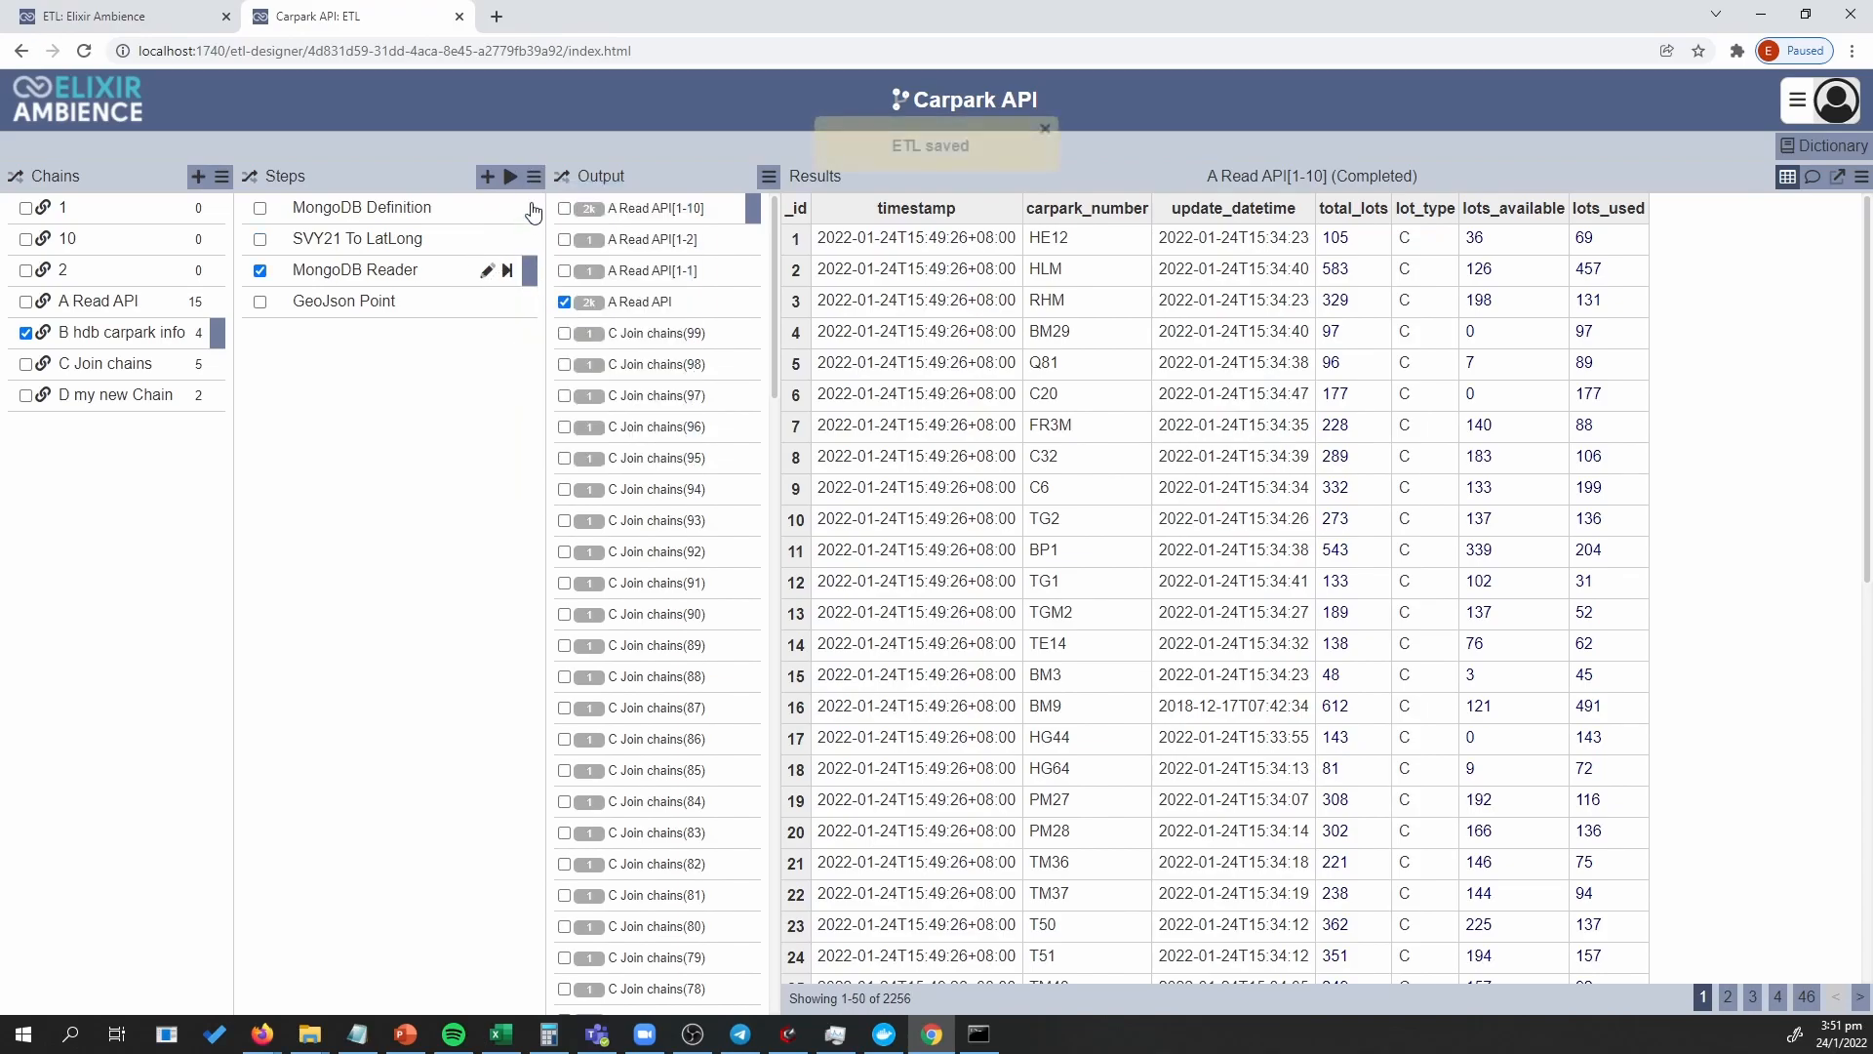
{"action": "left_click", "coordinate": [533, 177]}
{"action": "left_click", "coordinate": [575, 360]}
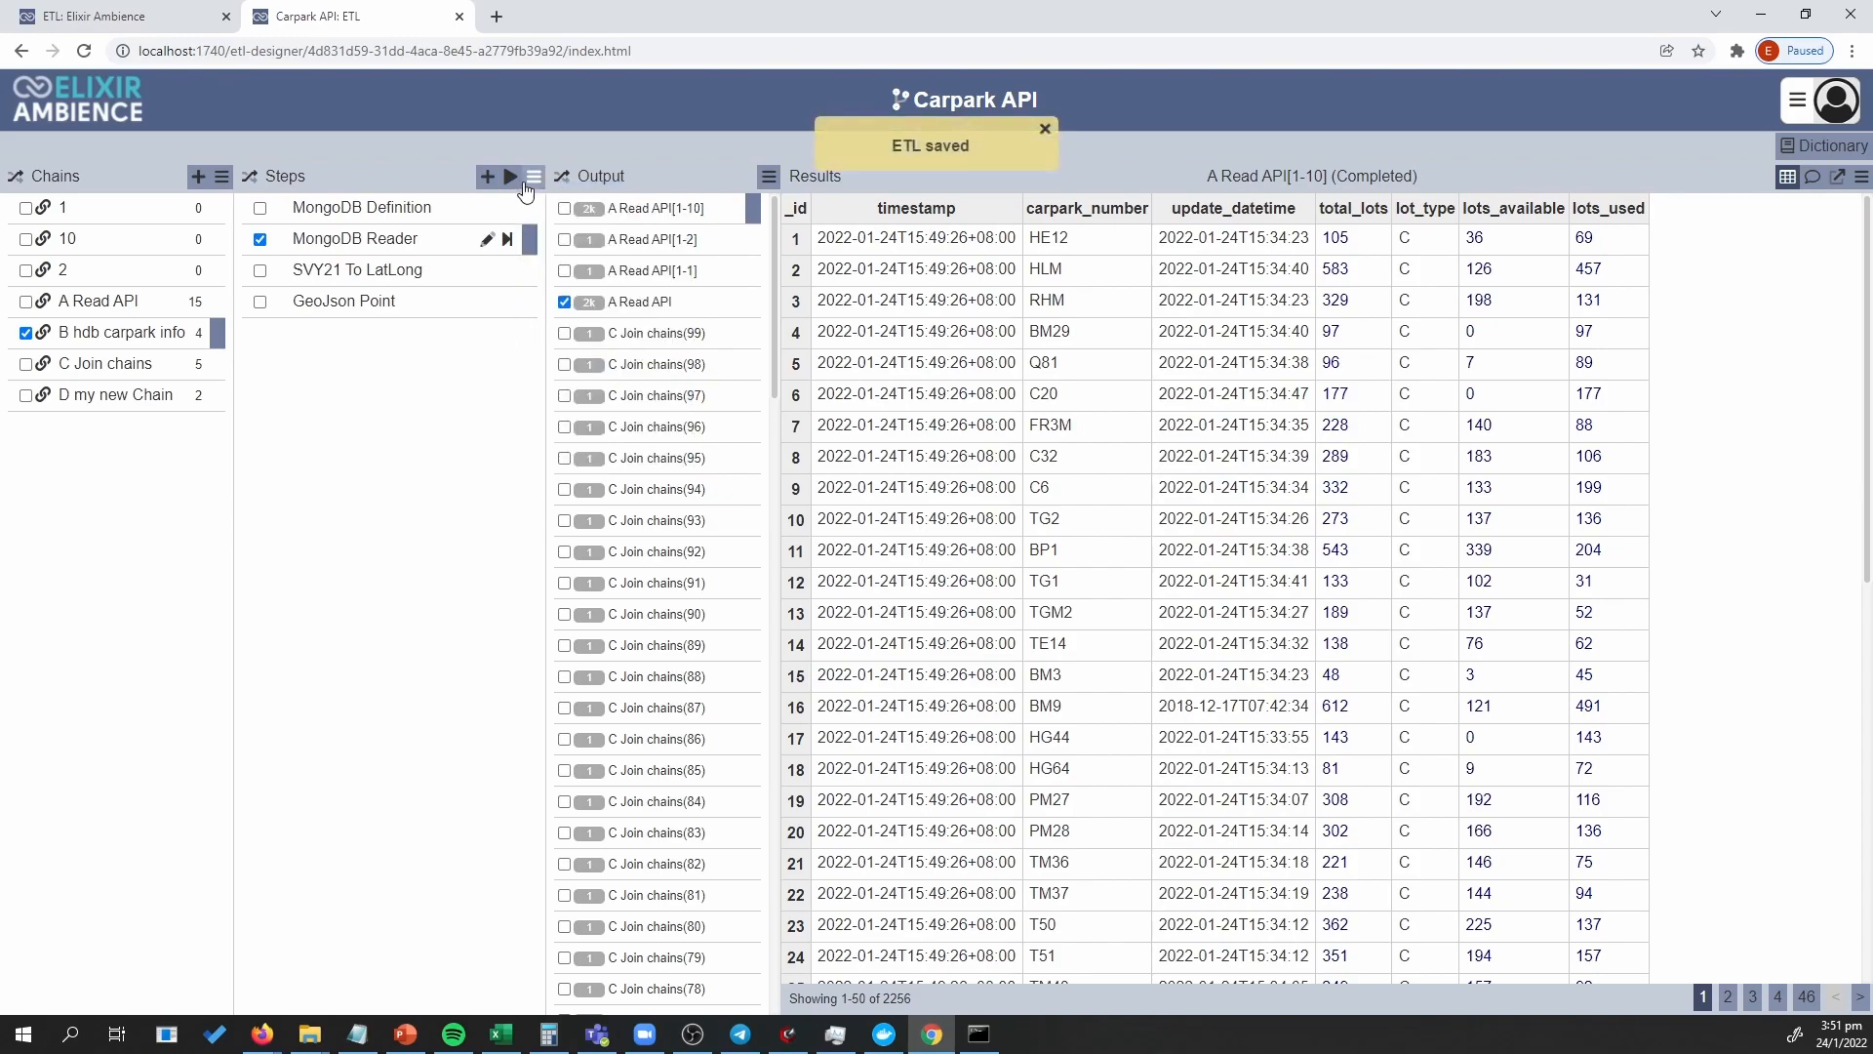
{"action": "left_click", "coordinate": [531, 178]}
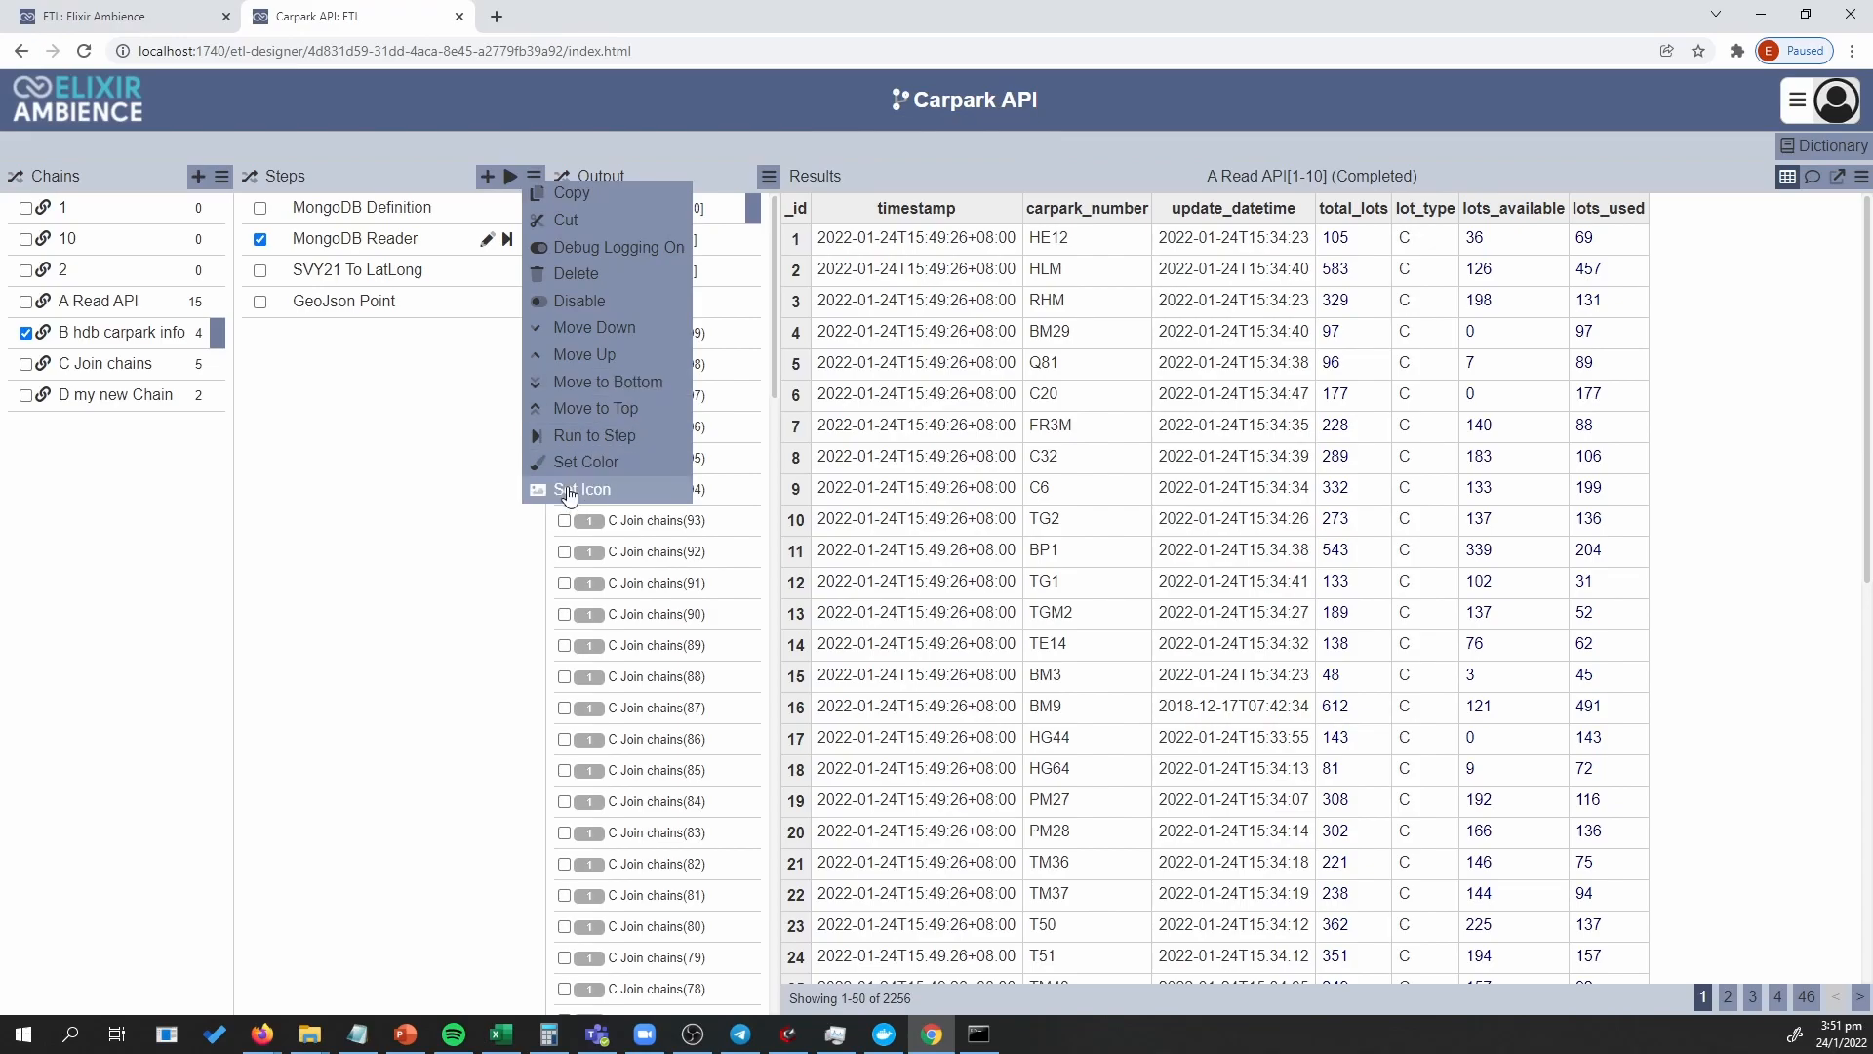
{"action": "left_click", "coordinate": [478, 477]}
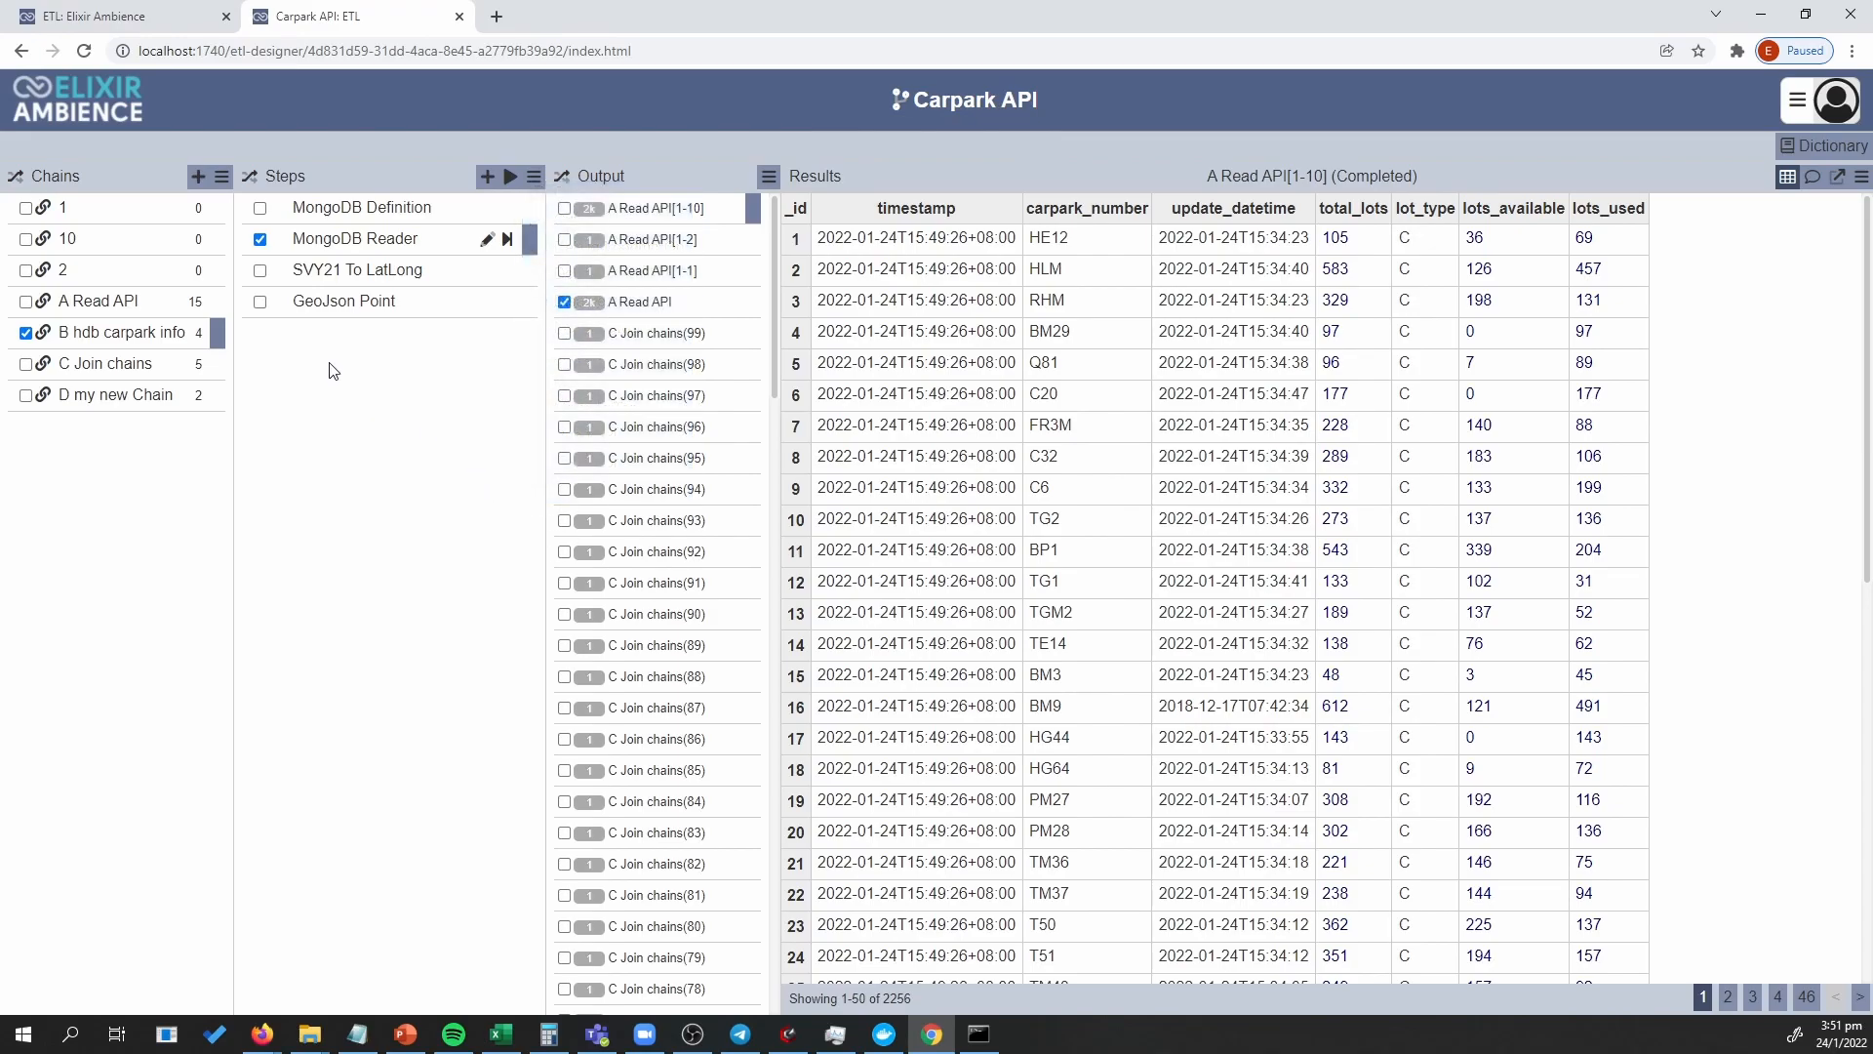
{"action": "left_click", "coordinate": [223, 174]}
{"action": "left_click", "coordinate": [430, 439]}
Set the colour of the MongoDB Reader step in B hdb carpark info to bright cyan.
{"action": "left_click", "coordinate": [439, 241]}
{"action": "left_click", "coordinate": [534, 175]}
{"action": "left_click", "coordinate": [585, 462]}
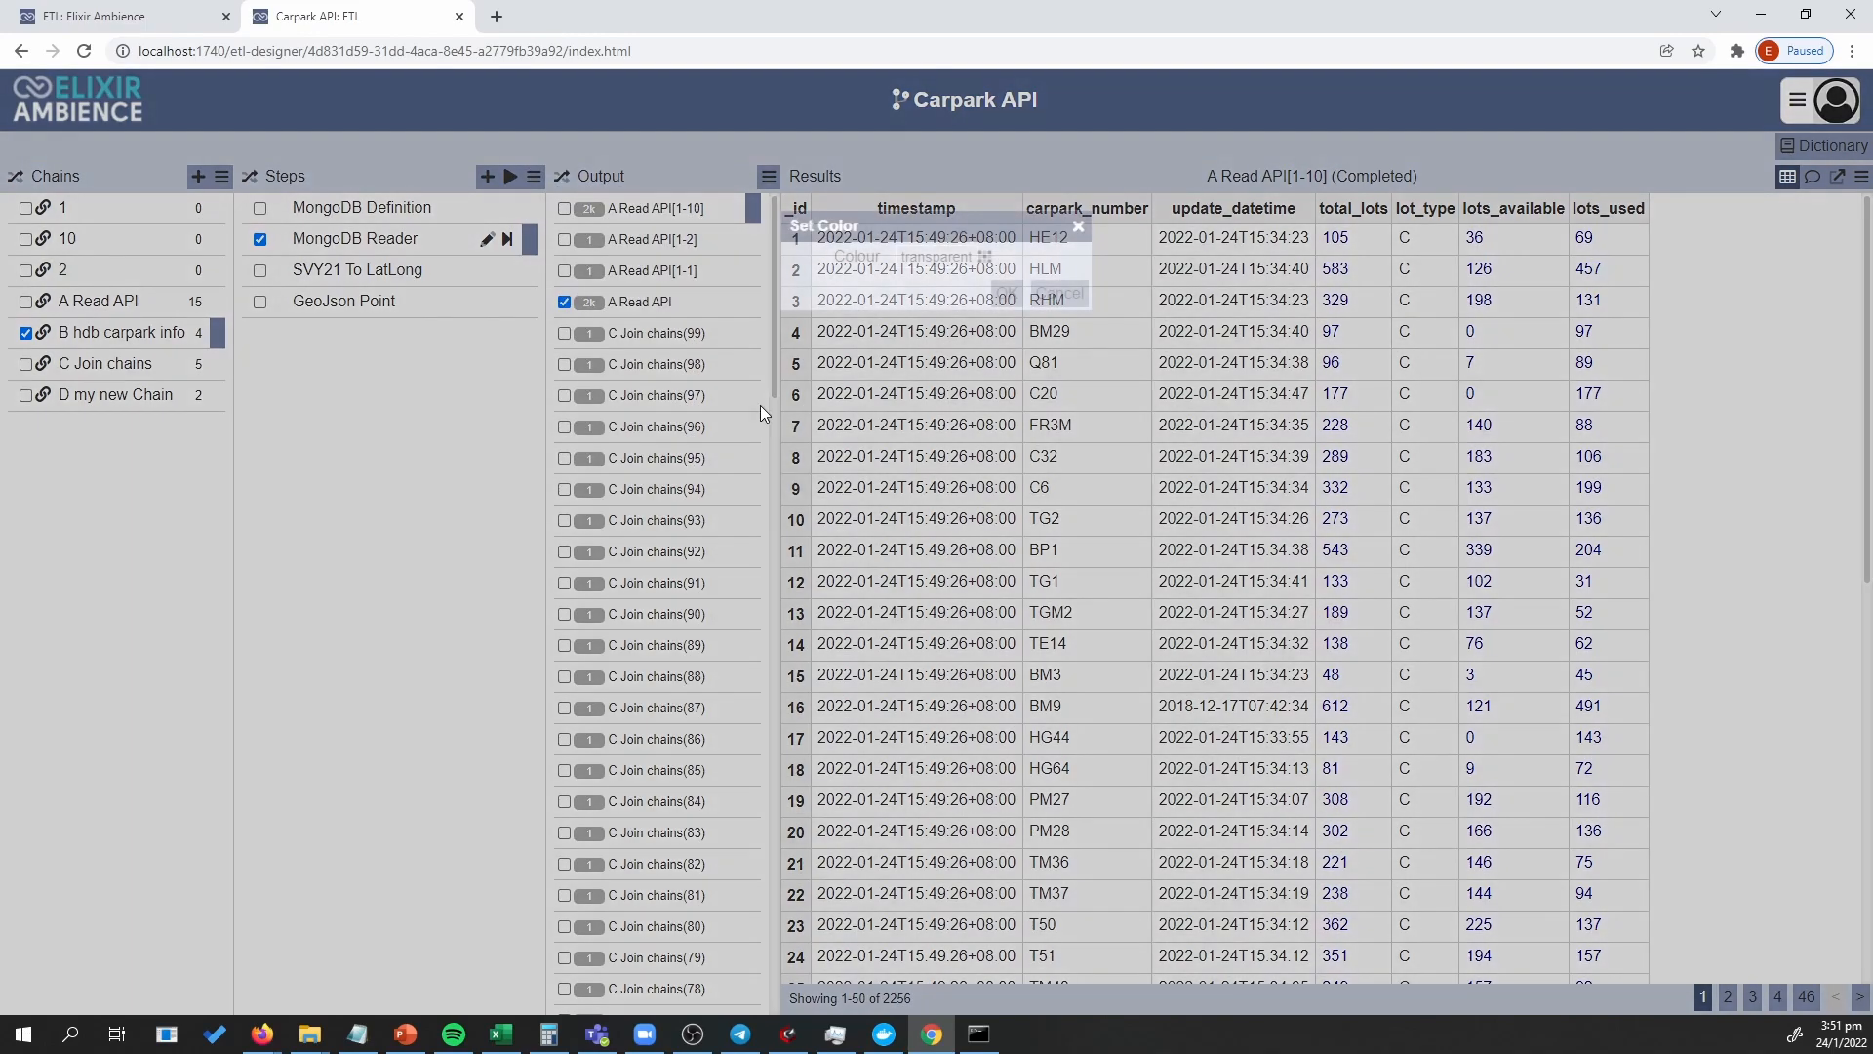
{"action": "left_click", "coordinate": [985, 256]}
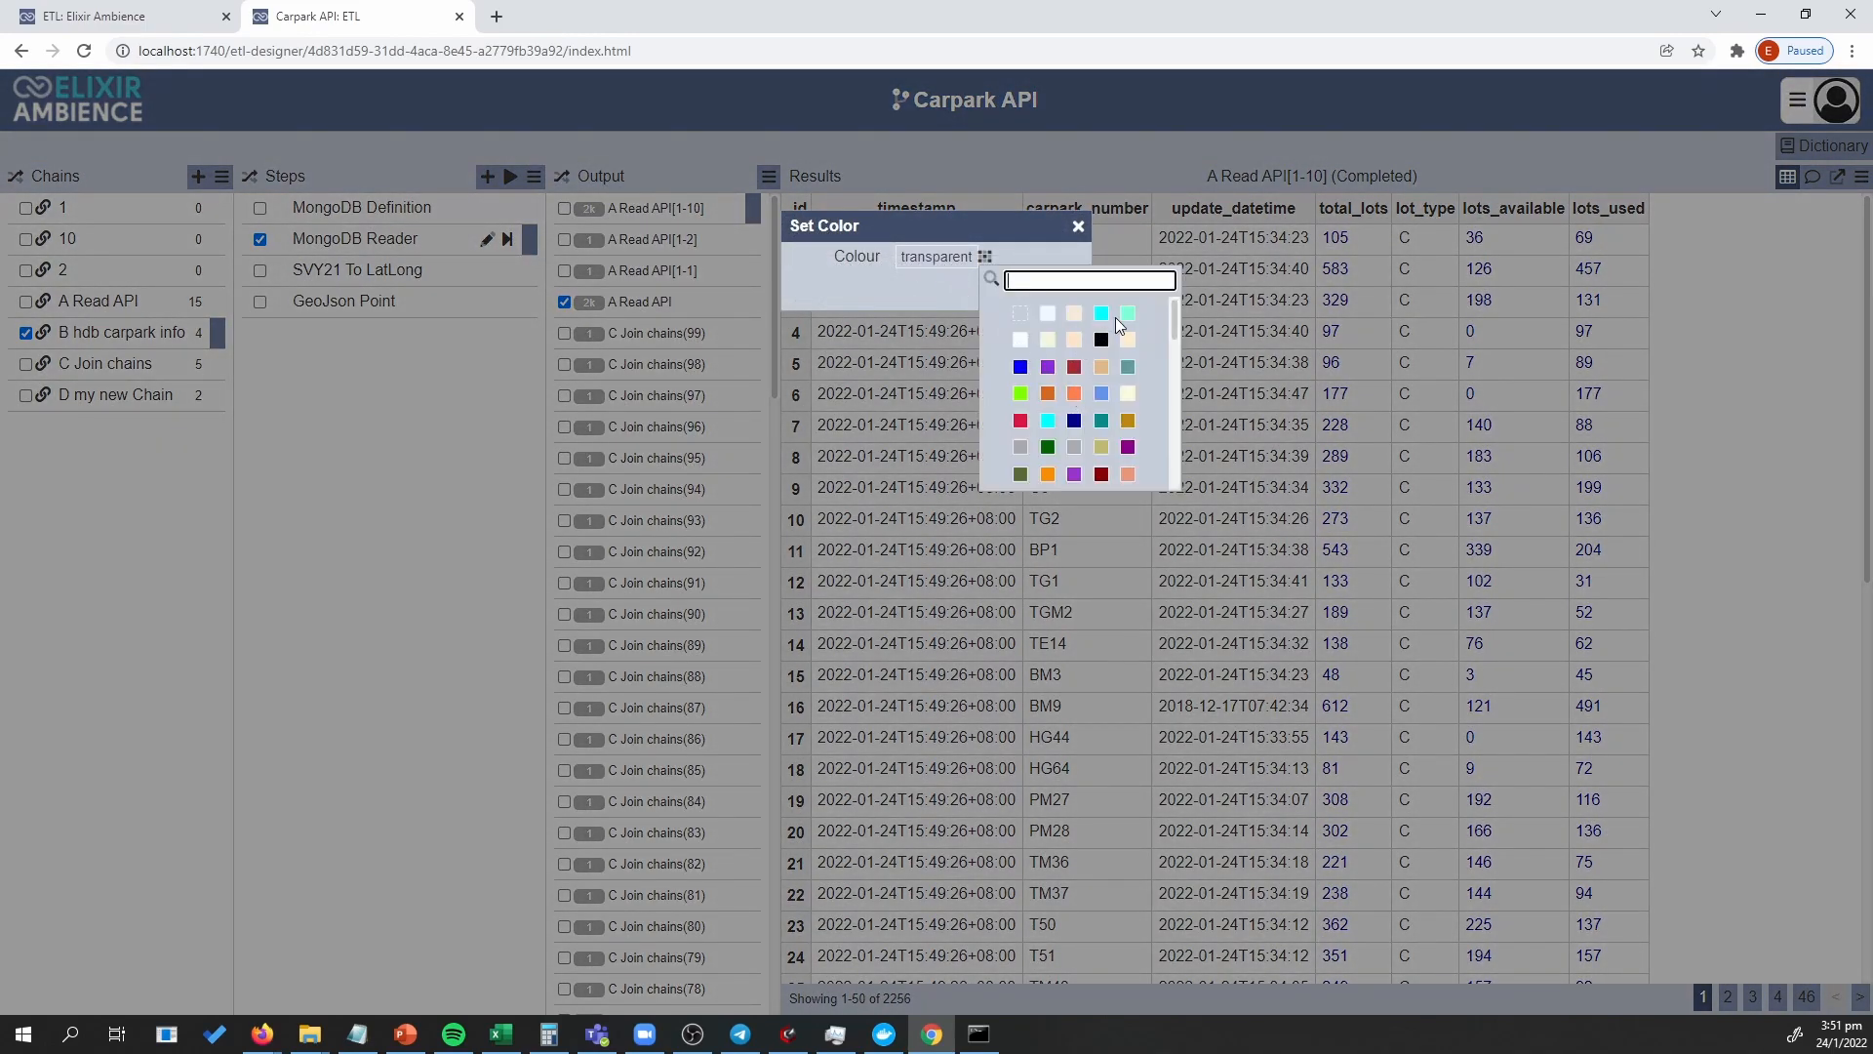
{"action": "left_click", "coordinate": [1103, 314]}
{"action": "left_click", "coordinate": [1004, 292]}
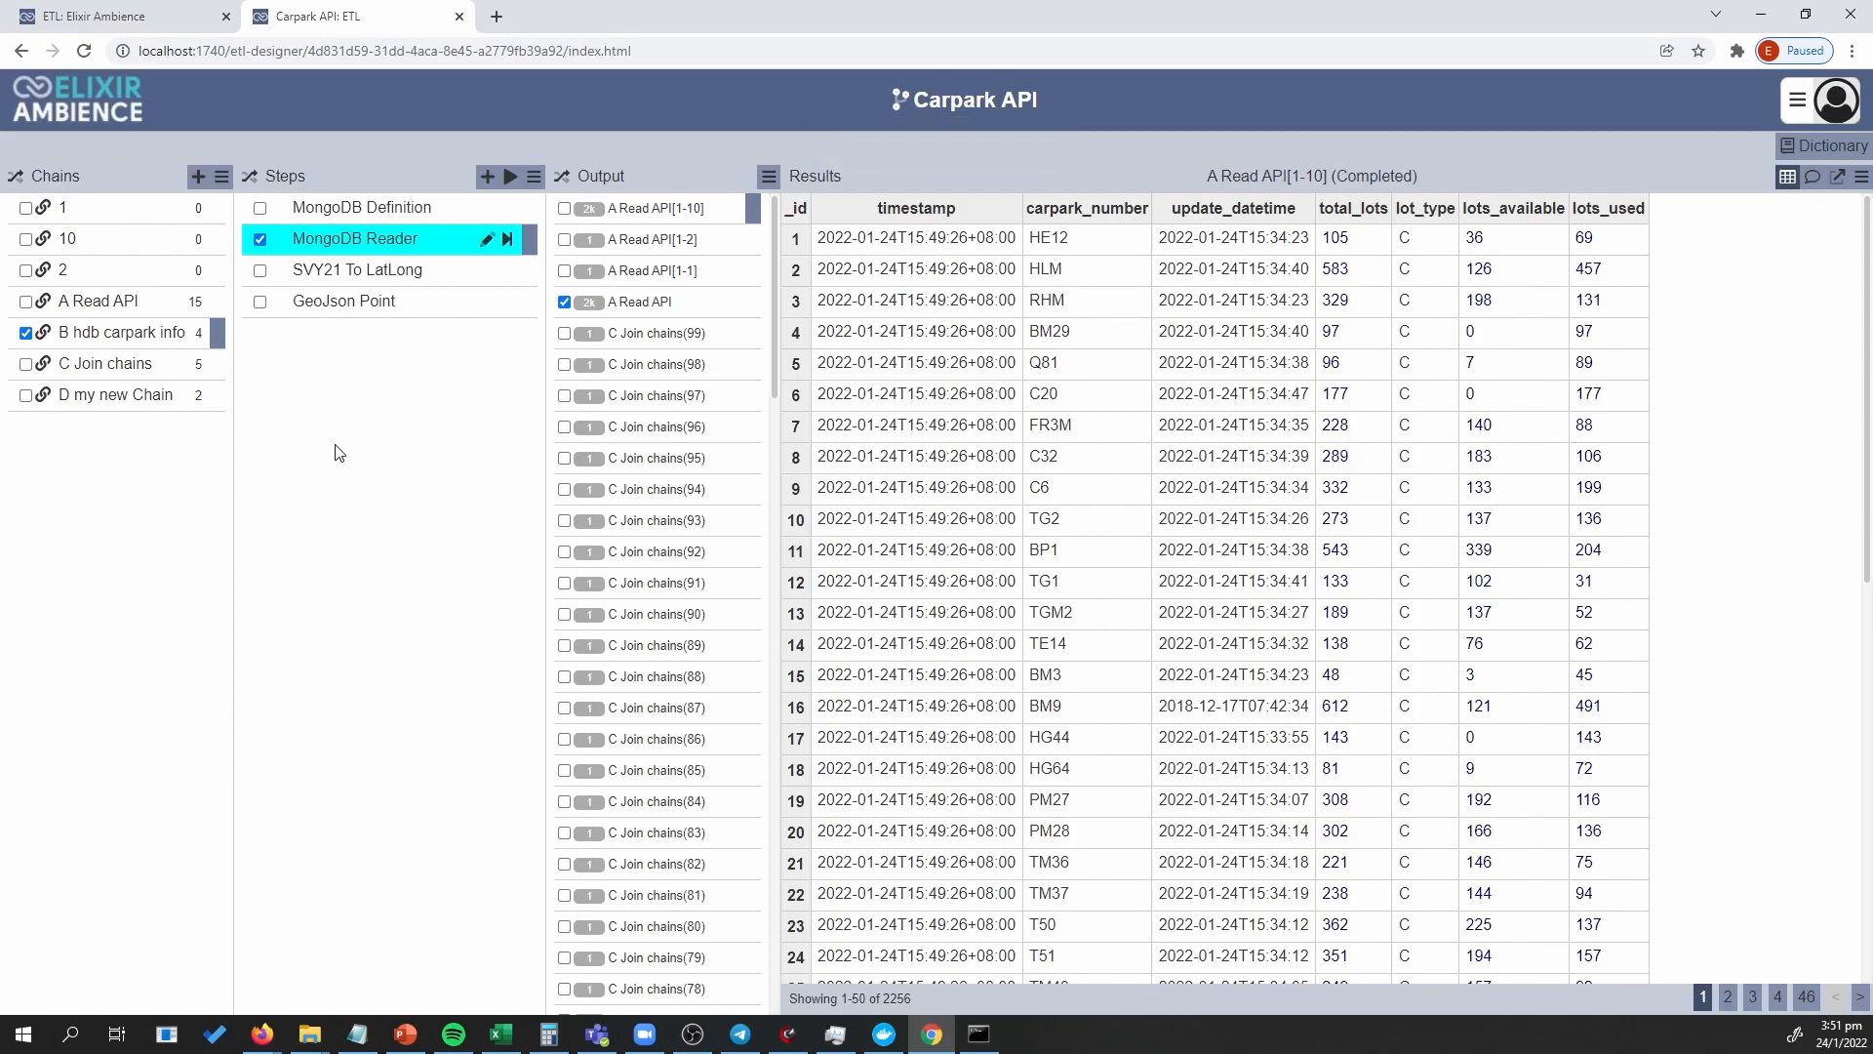
Disable the SVY21 To LatLong step of B hdb carpark info and enable it again.
{"action": "left_click", "coordinate": [441, 273]}
{"action": "left_click", "coordinate": [534, 175]}
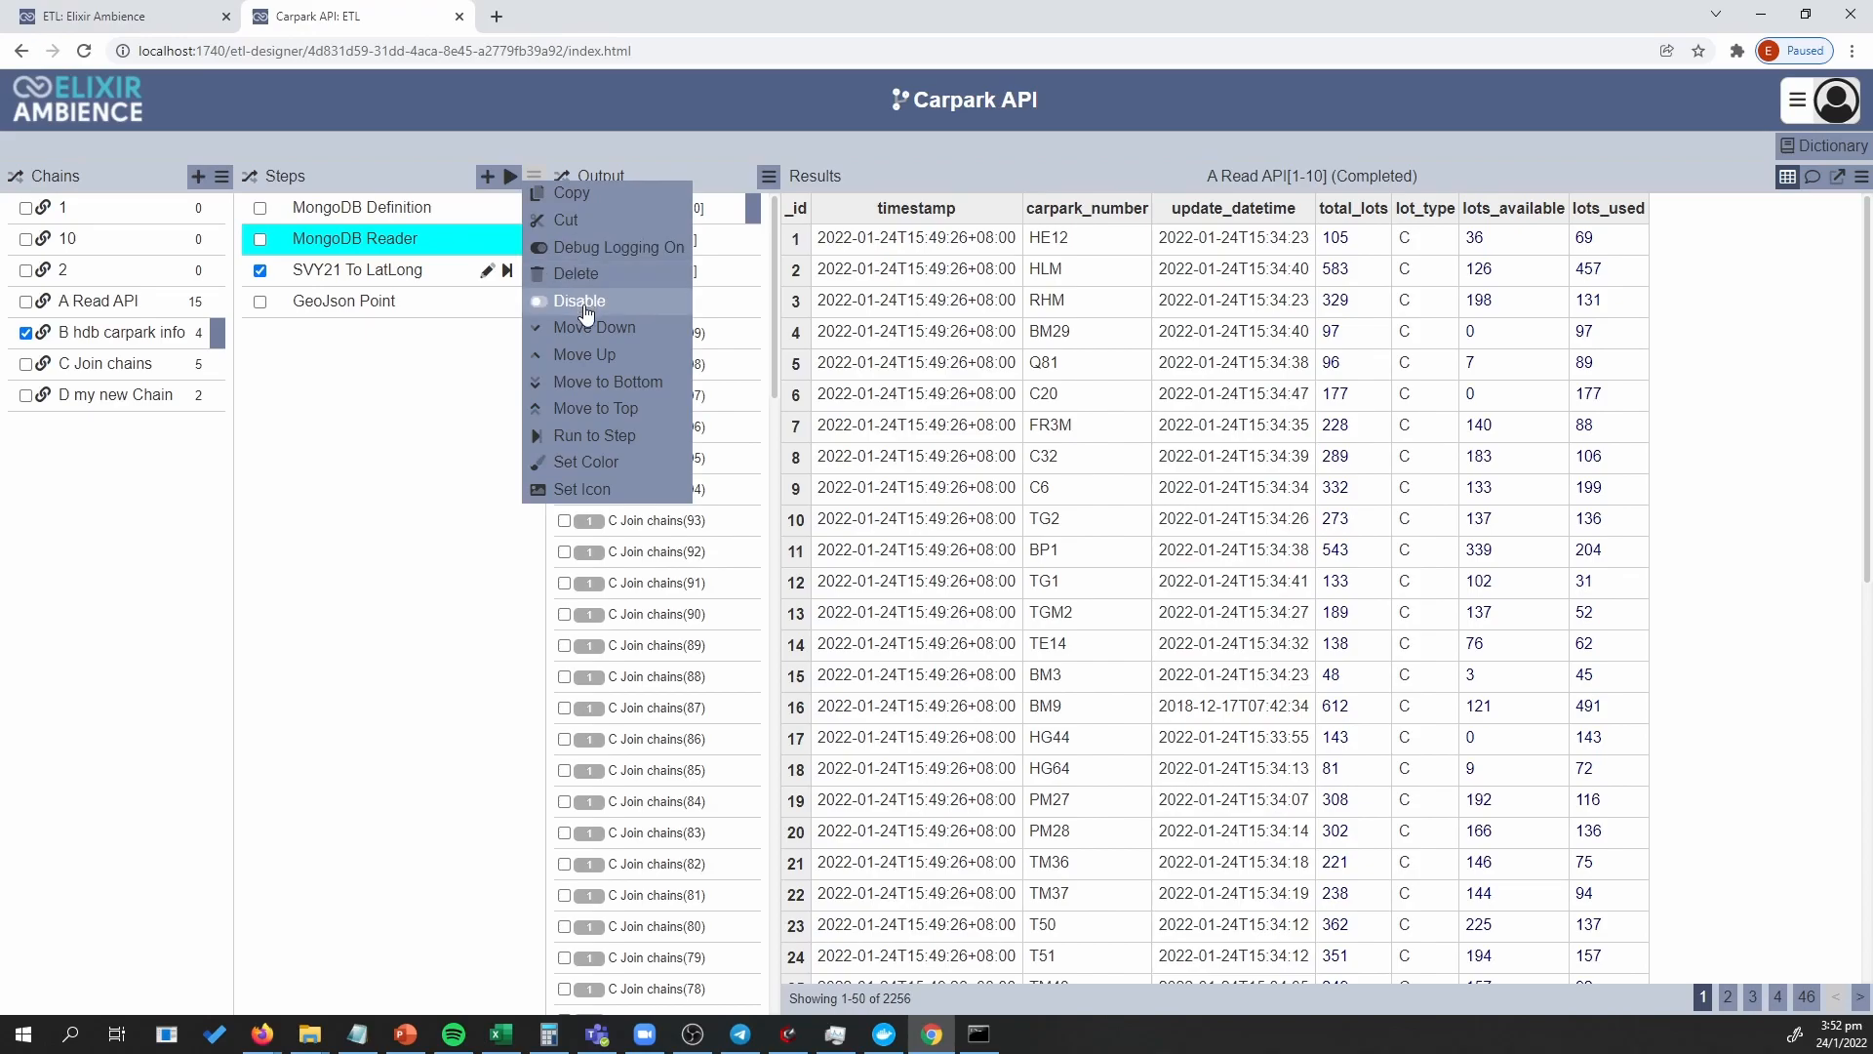
{"action": "left_click", "coordinate": [584, 300]}
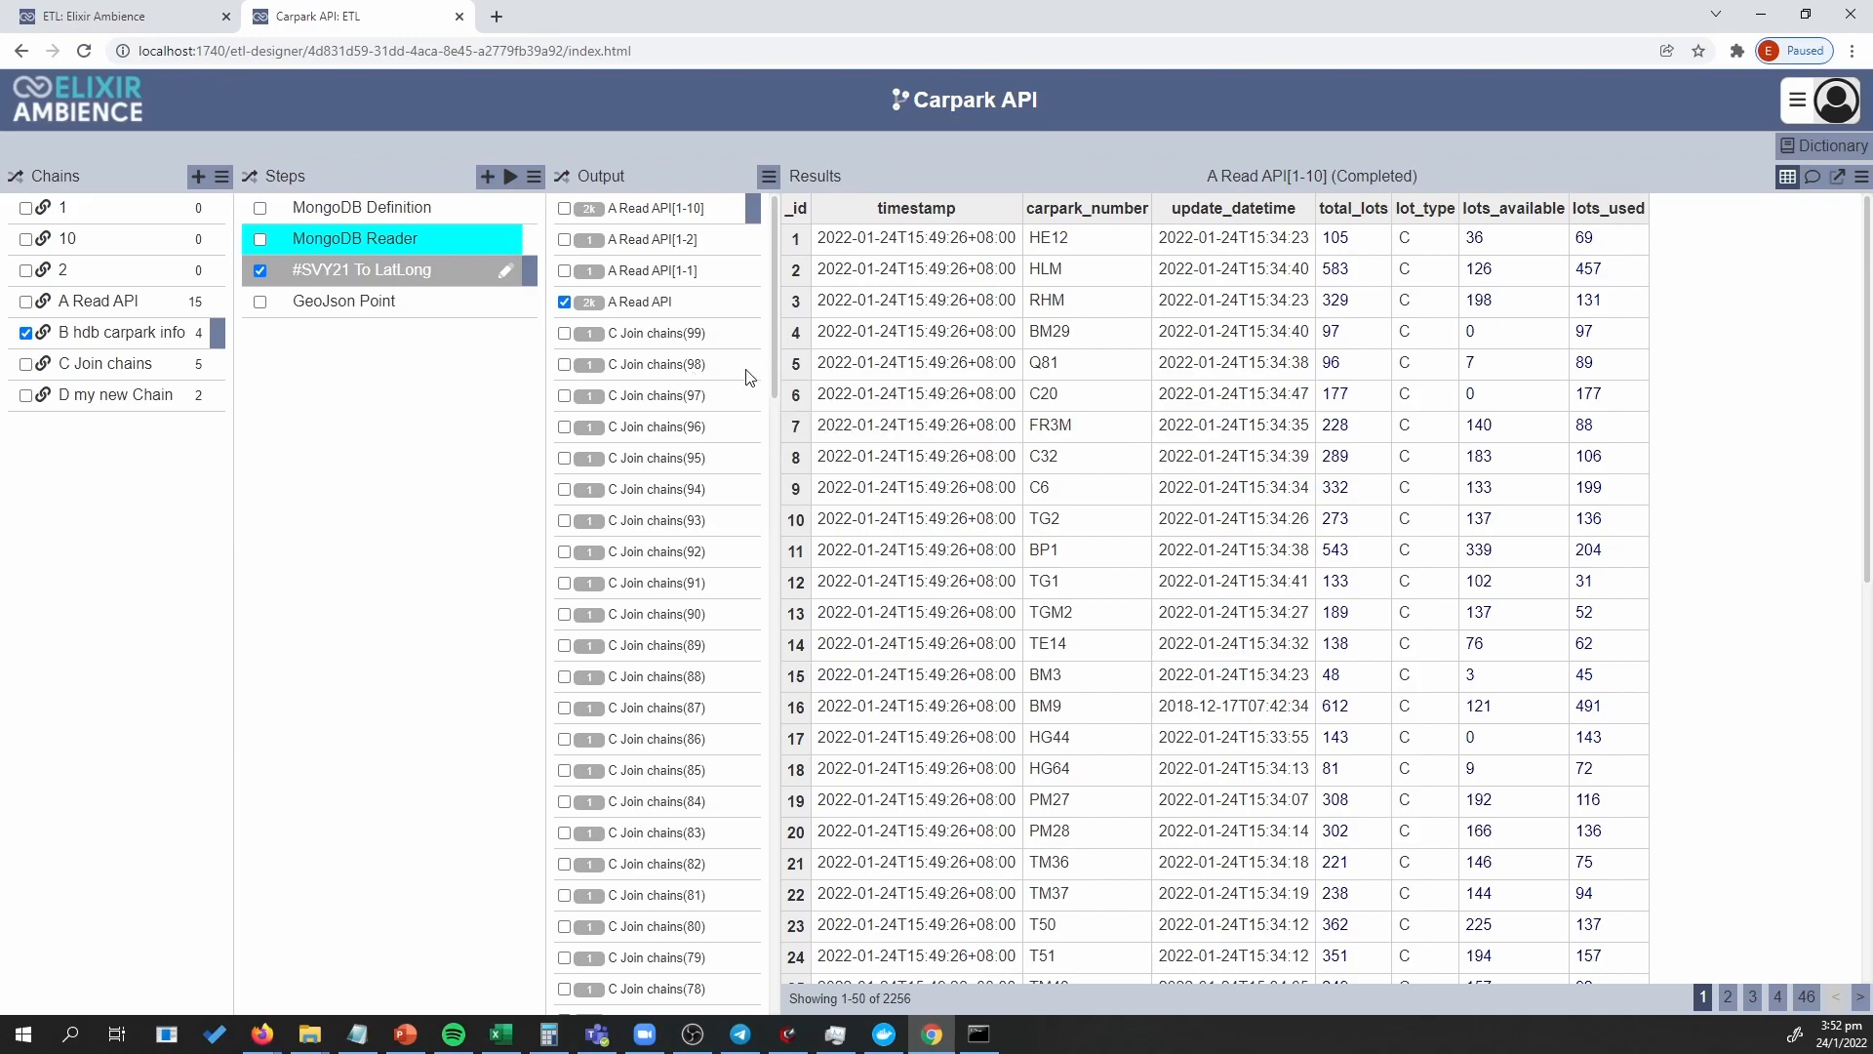
{"action": "left_click", "coordinate": [530, 175]}
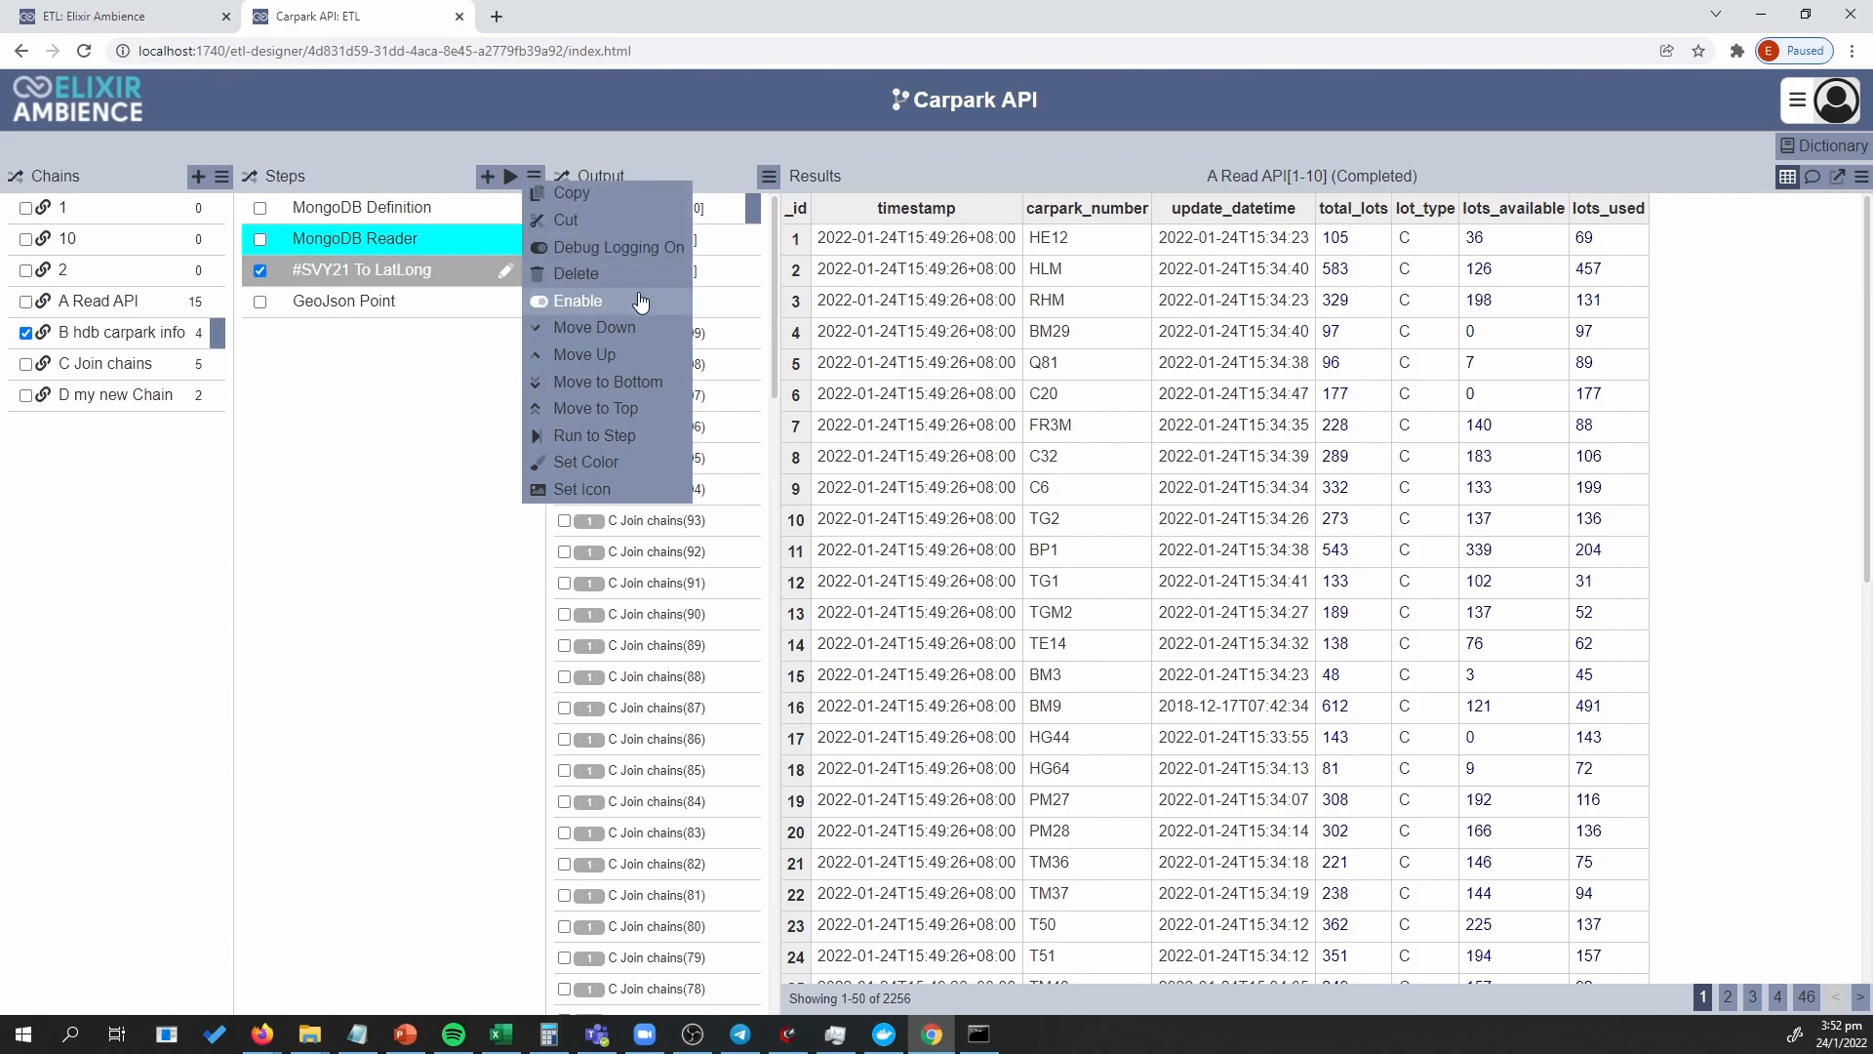
{"action": "left_click", "coordinate": [610, 300]}
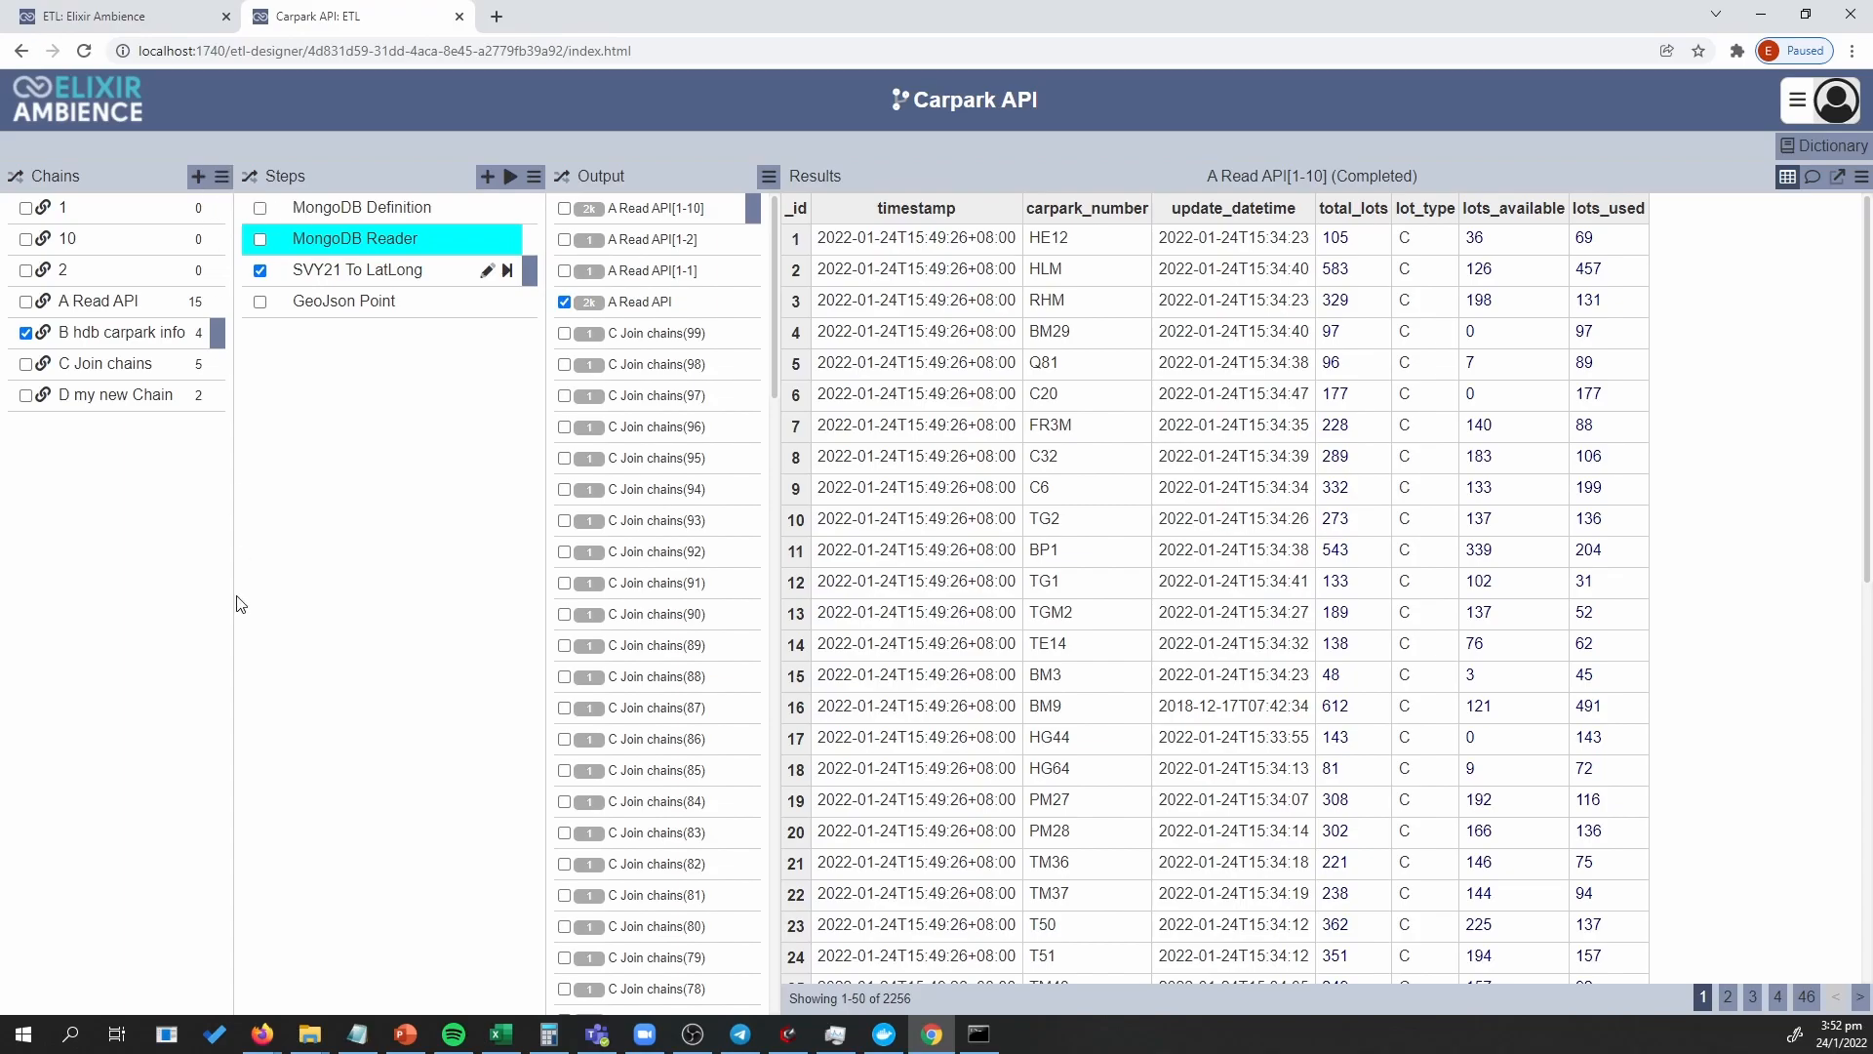
Generate the Explain report for the Carpark API chains and read through its descriptions of the A Read API steps.
{"action": "left_click", "coordinate": [223, 175]}
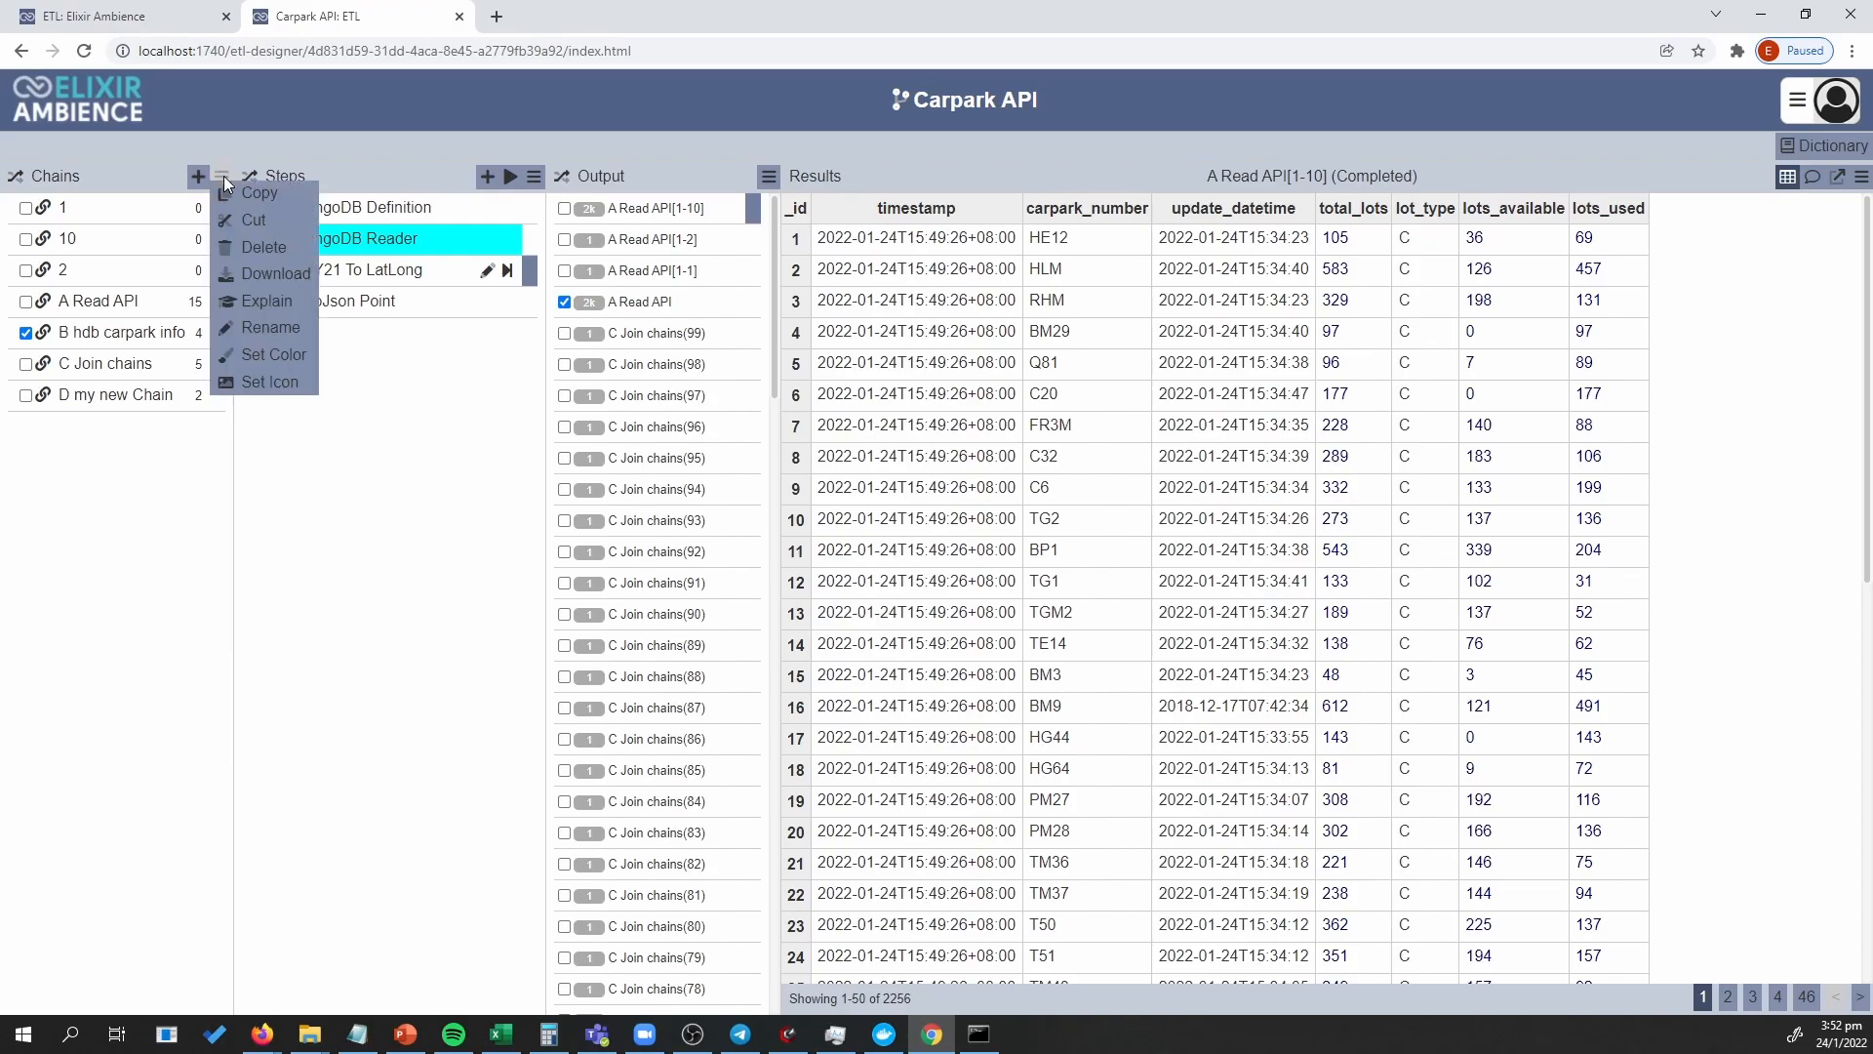
{"action": "left_click", "coordinate": [251, 304]}
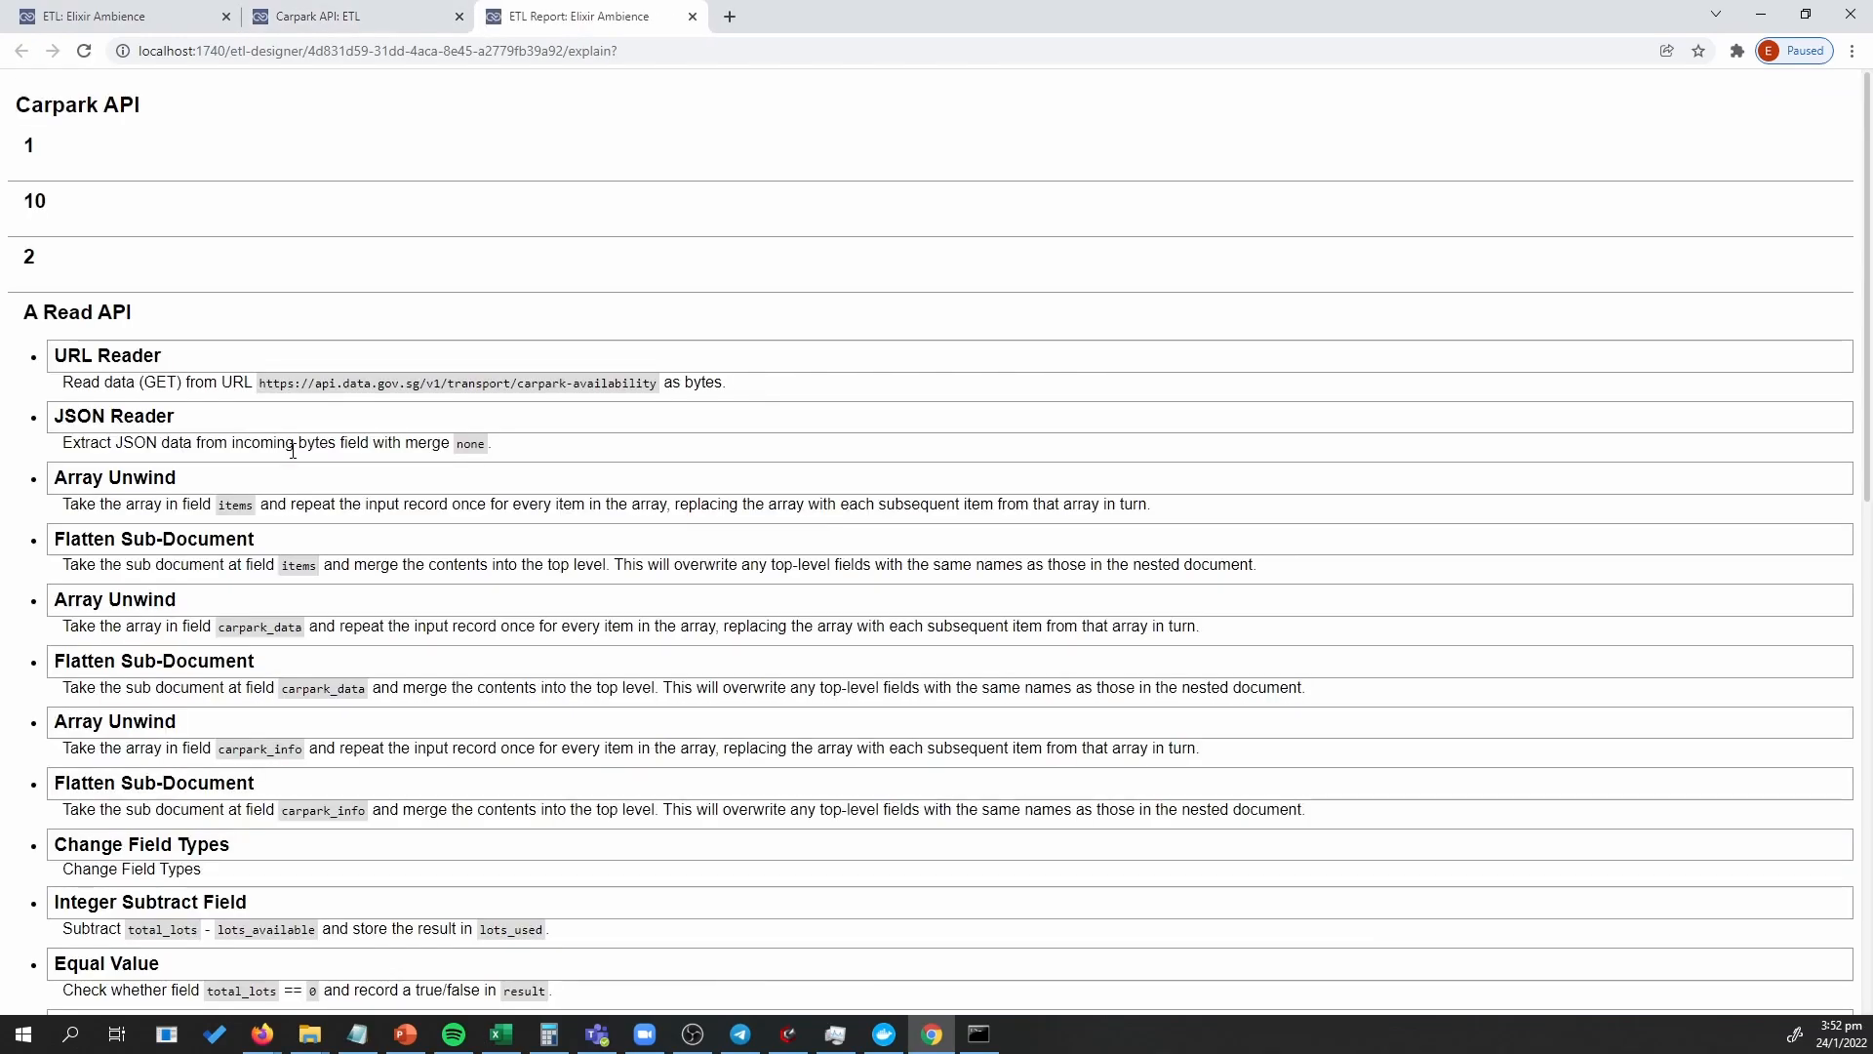
{"action": "scroll", "coordinate": [581, 402], "scroll_direction": "down", "scroll_amount": 2}
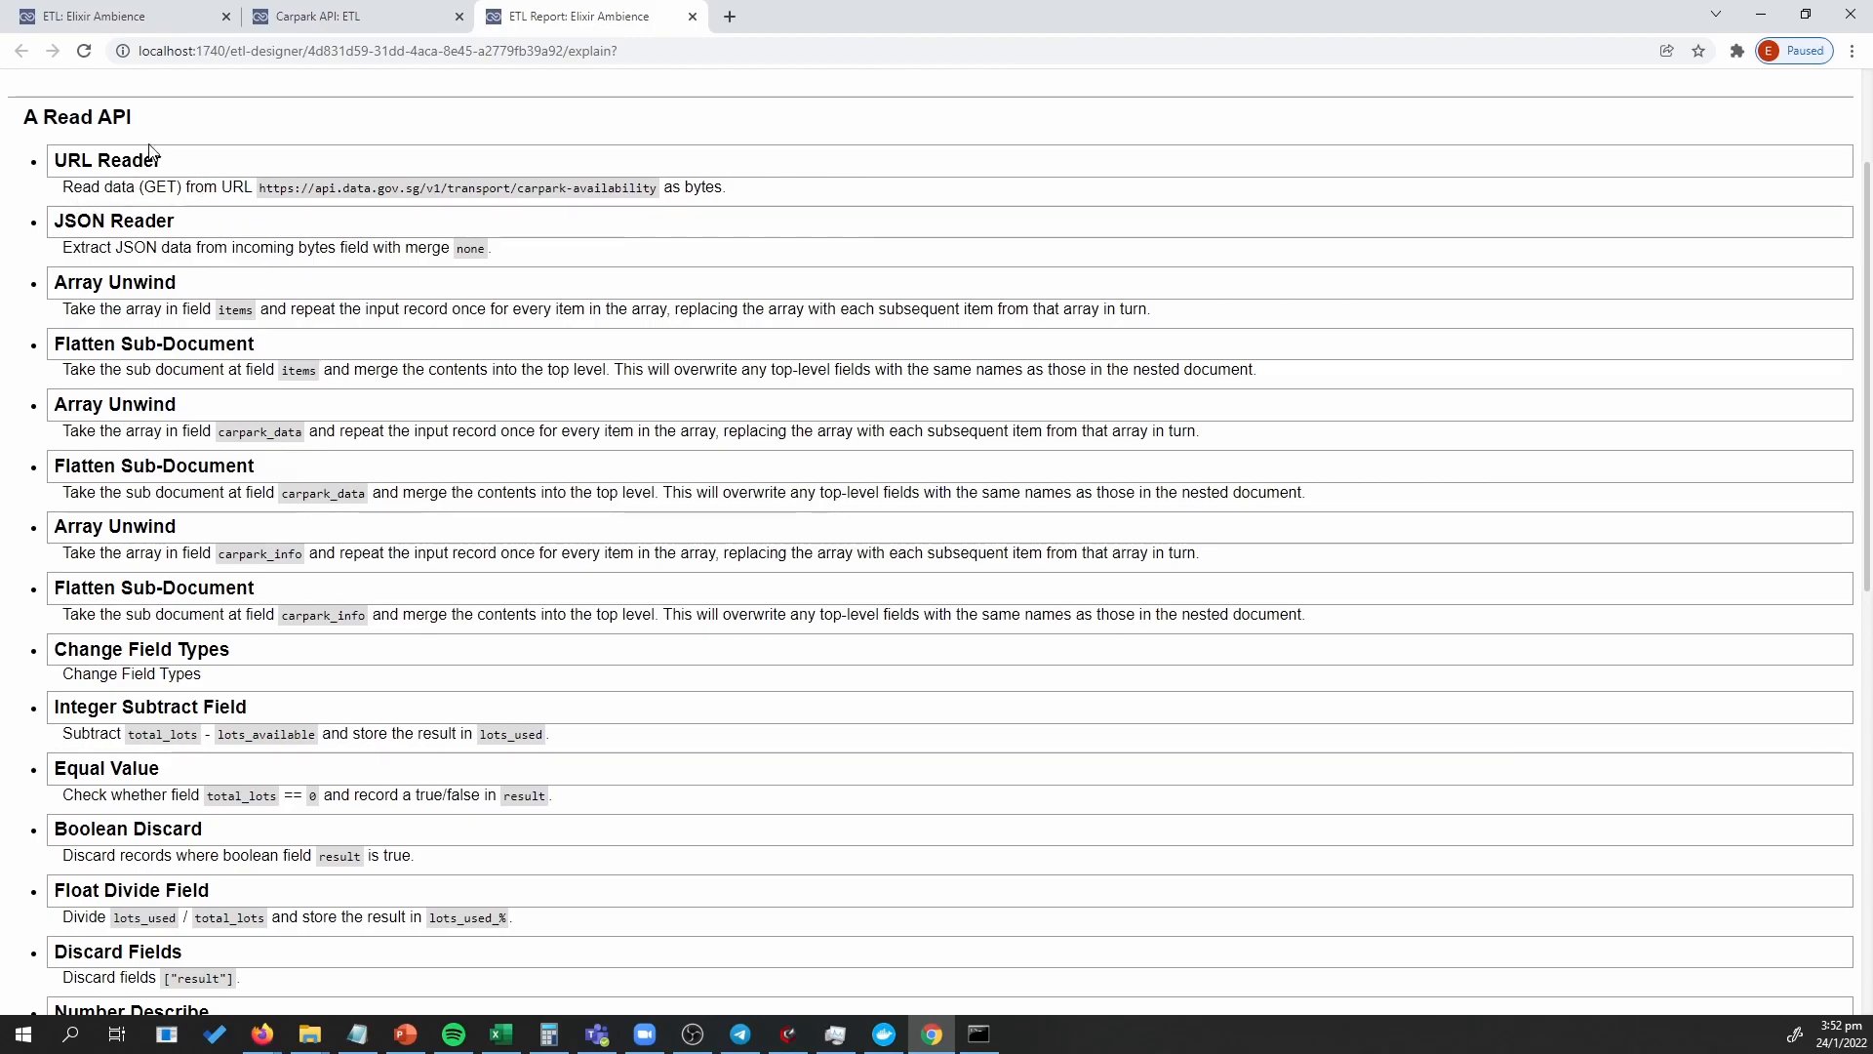
{"action": "scroll", "coordinate": [151, 151], "scroll_direction": "up", "scroll_amount": 2}
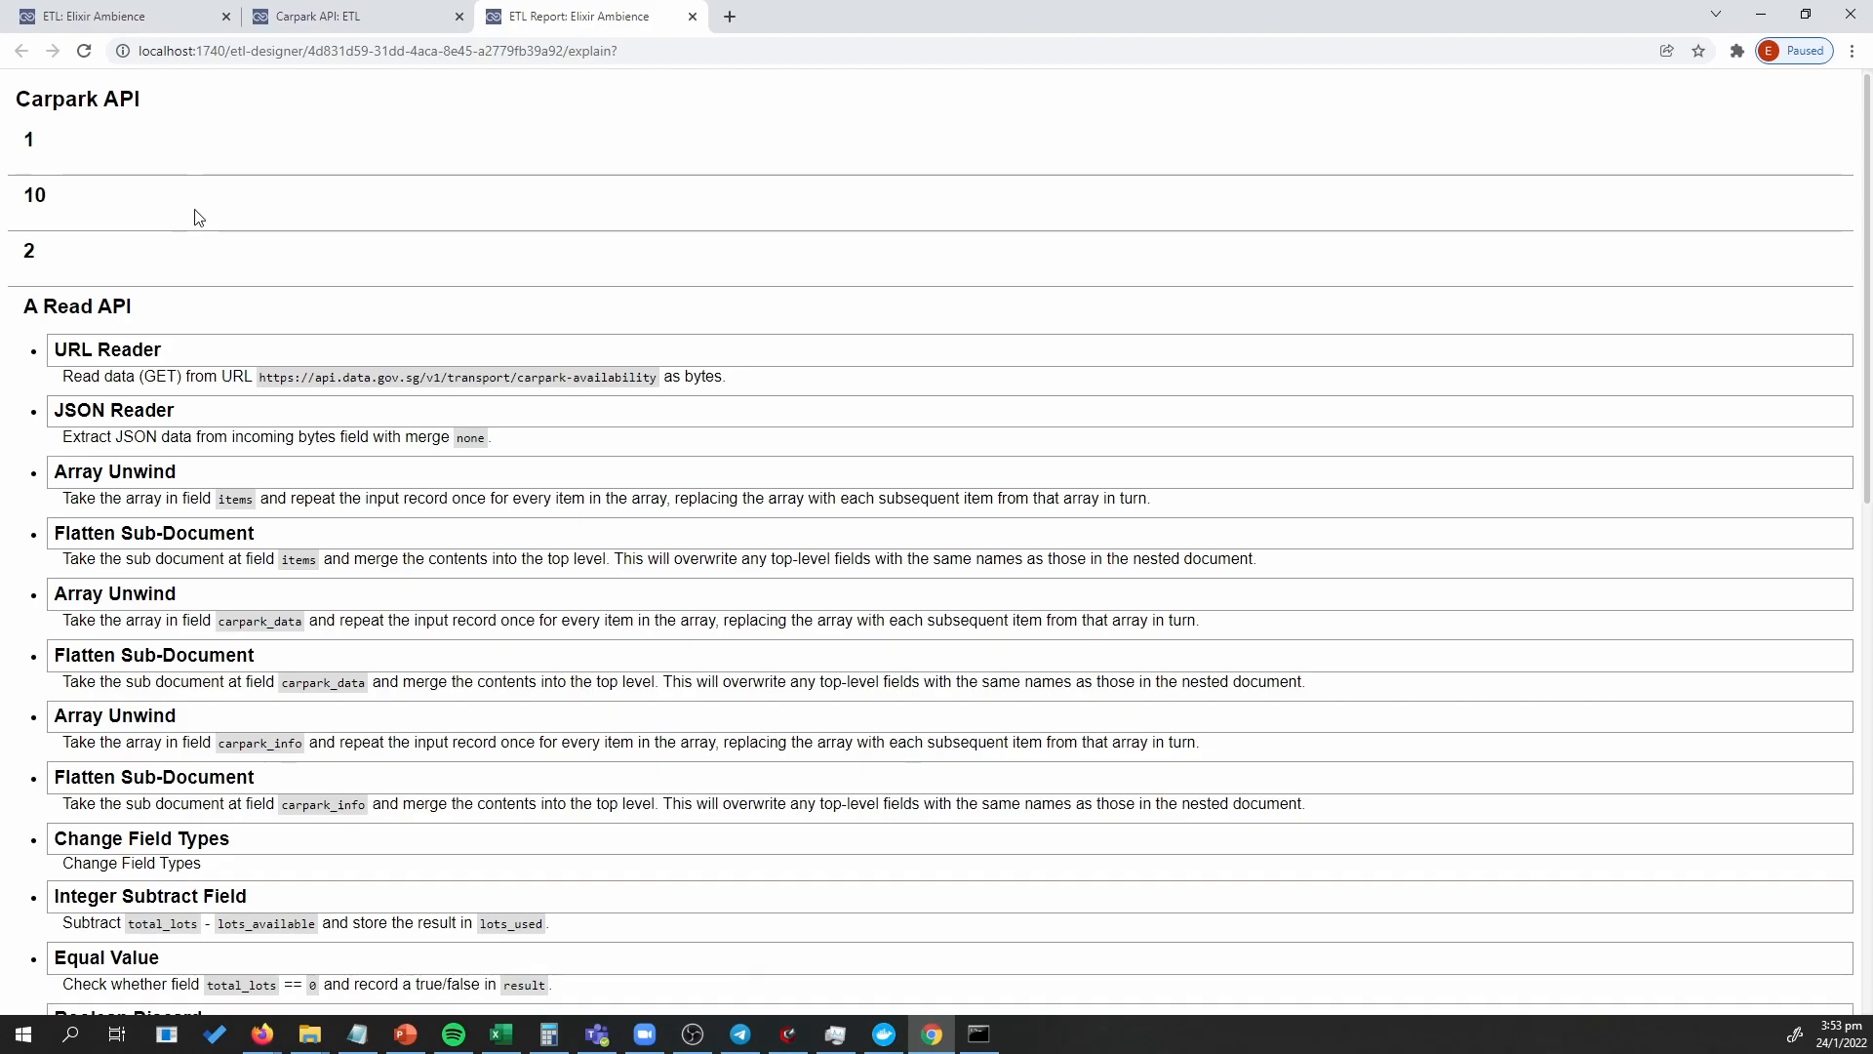
{"action": "scroll", "coordinate": [192, 213], "scroll_direction": "down", "scroll_amount": 1}
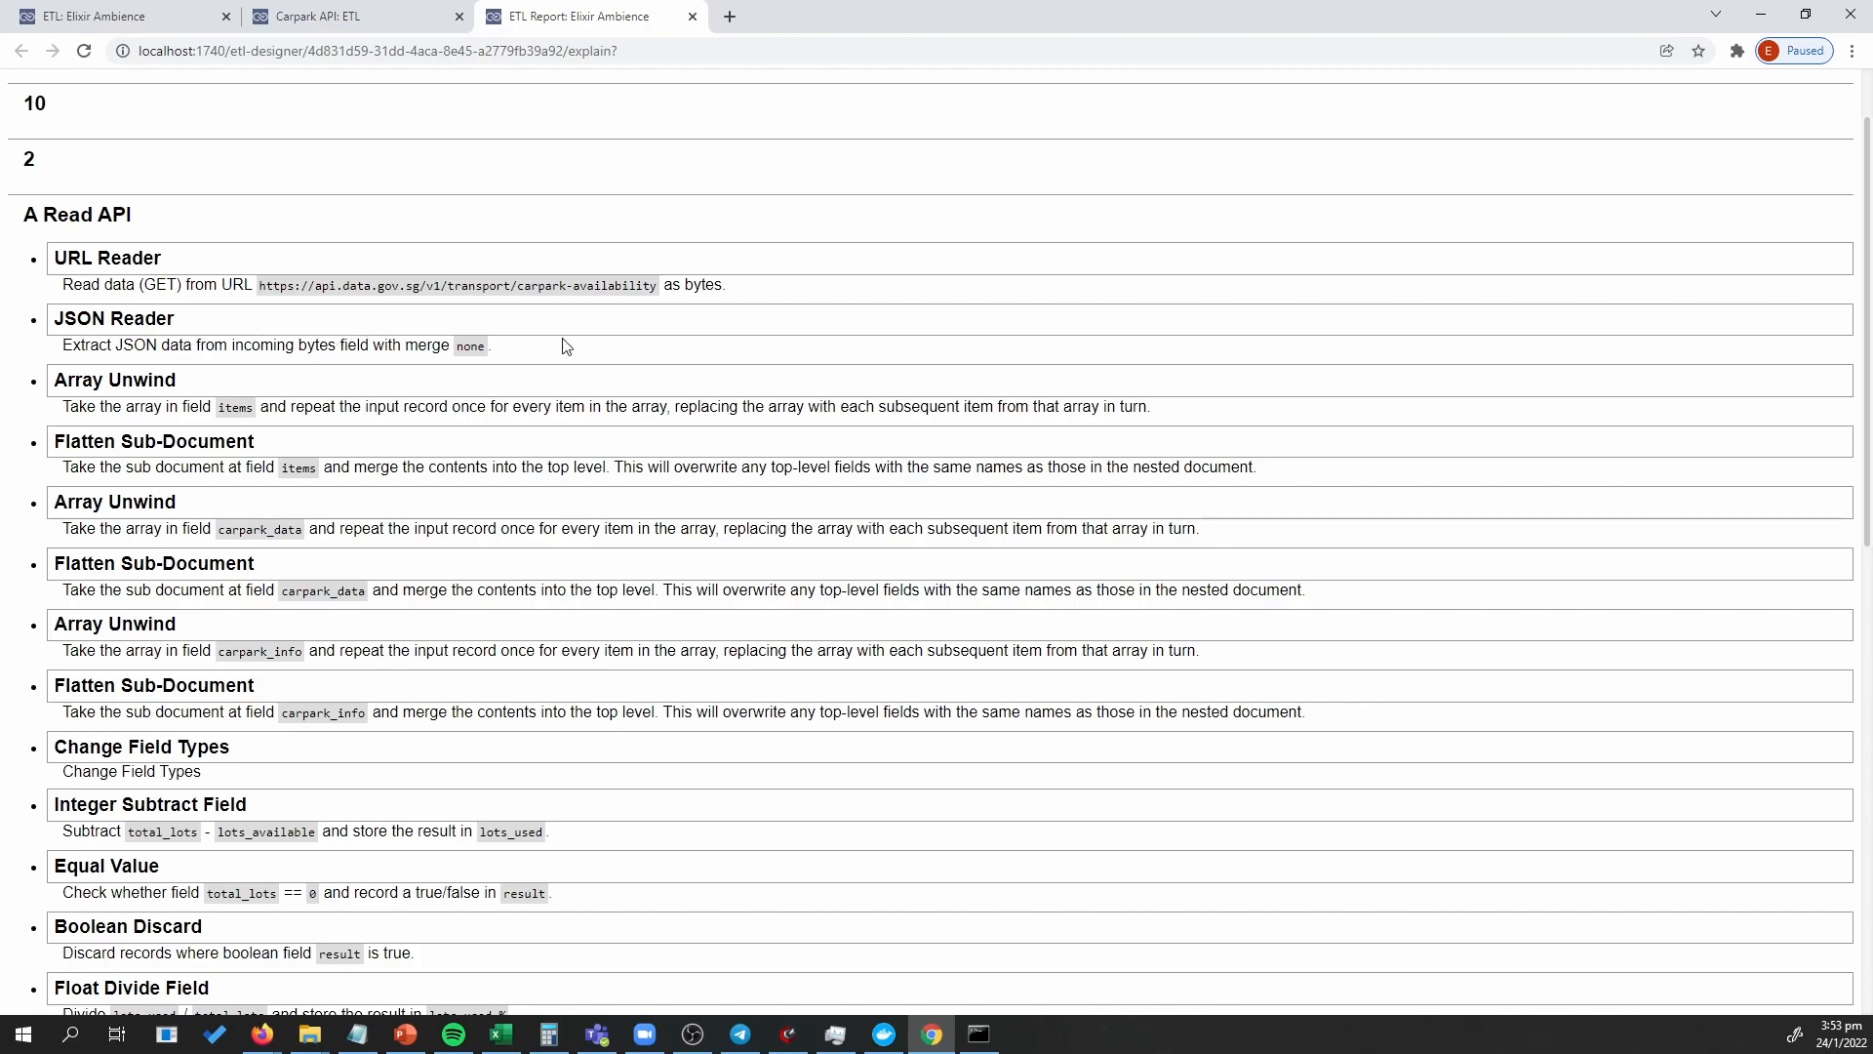
{"action": "scroll", "coordinate": [375, 459], "scroll_direction": "down", "scroll_amount": 4}
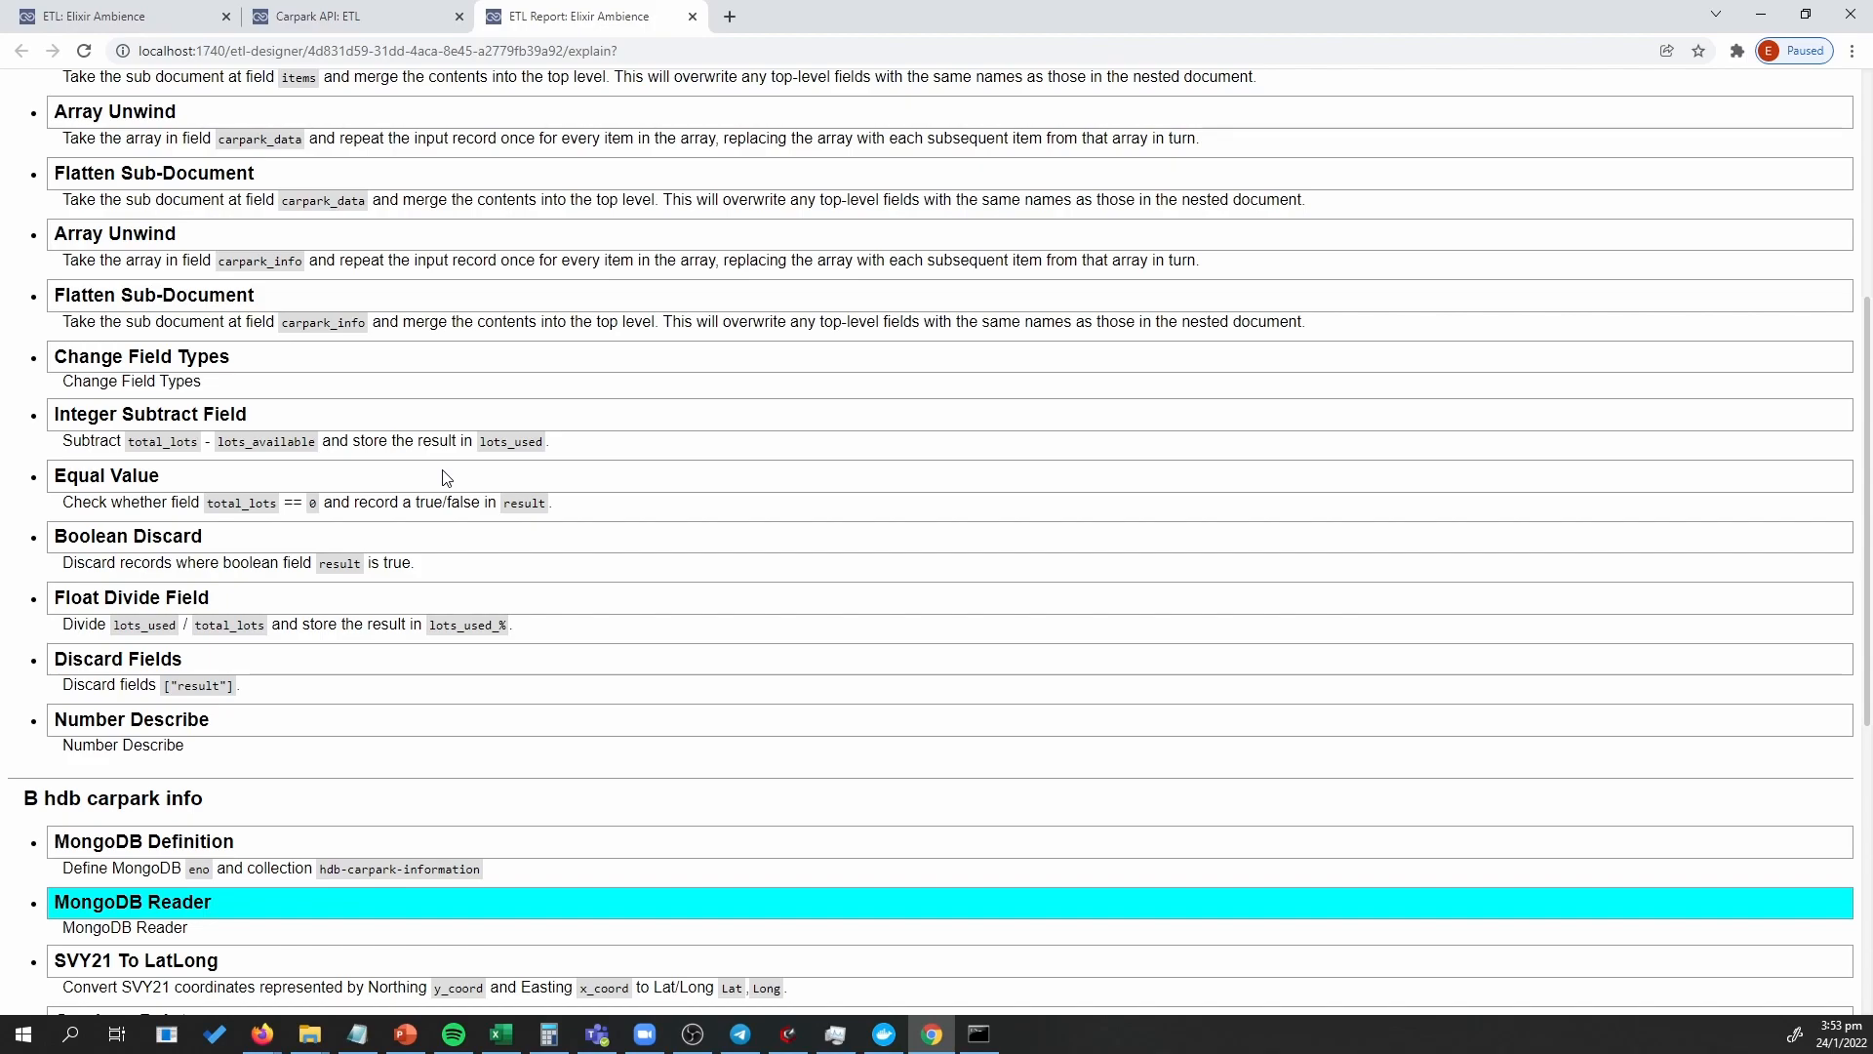
Search the Explain report for total_lots, go through the matches, and close the report.
{"action": "key", "text": "ctrl+f"}
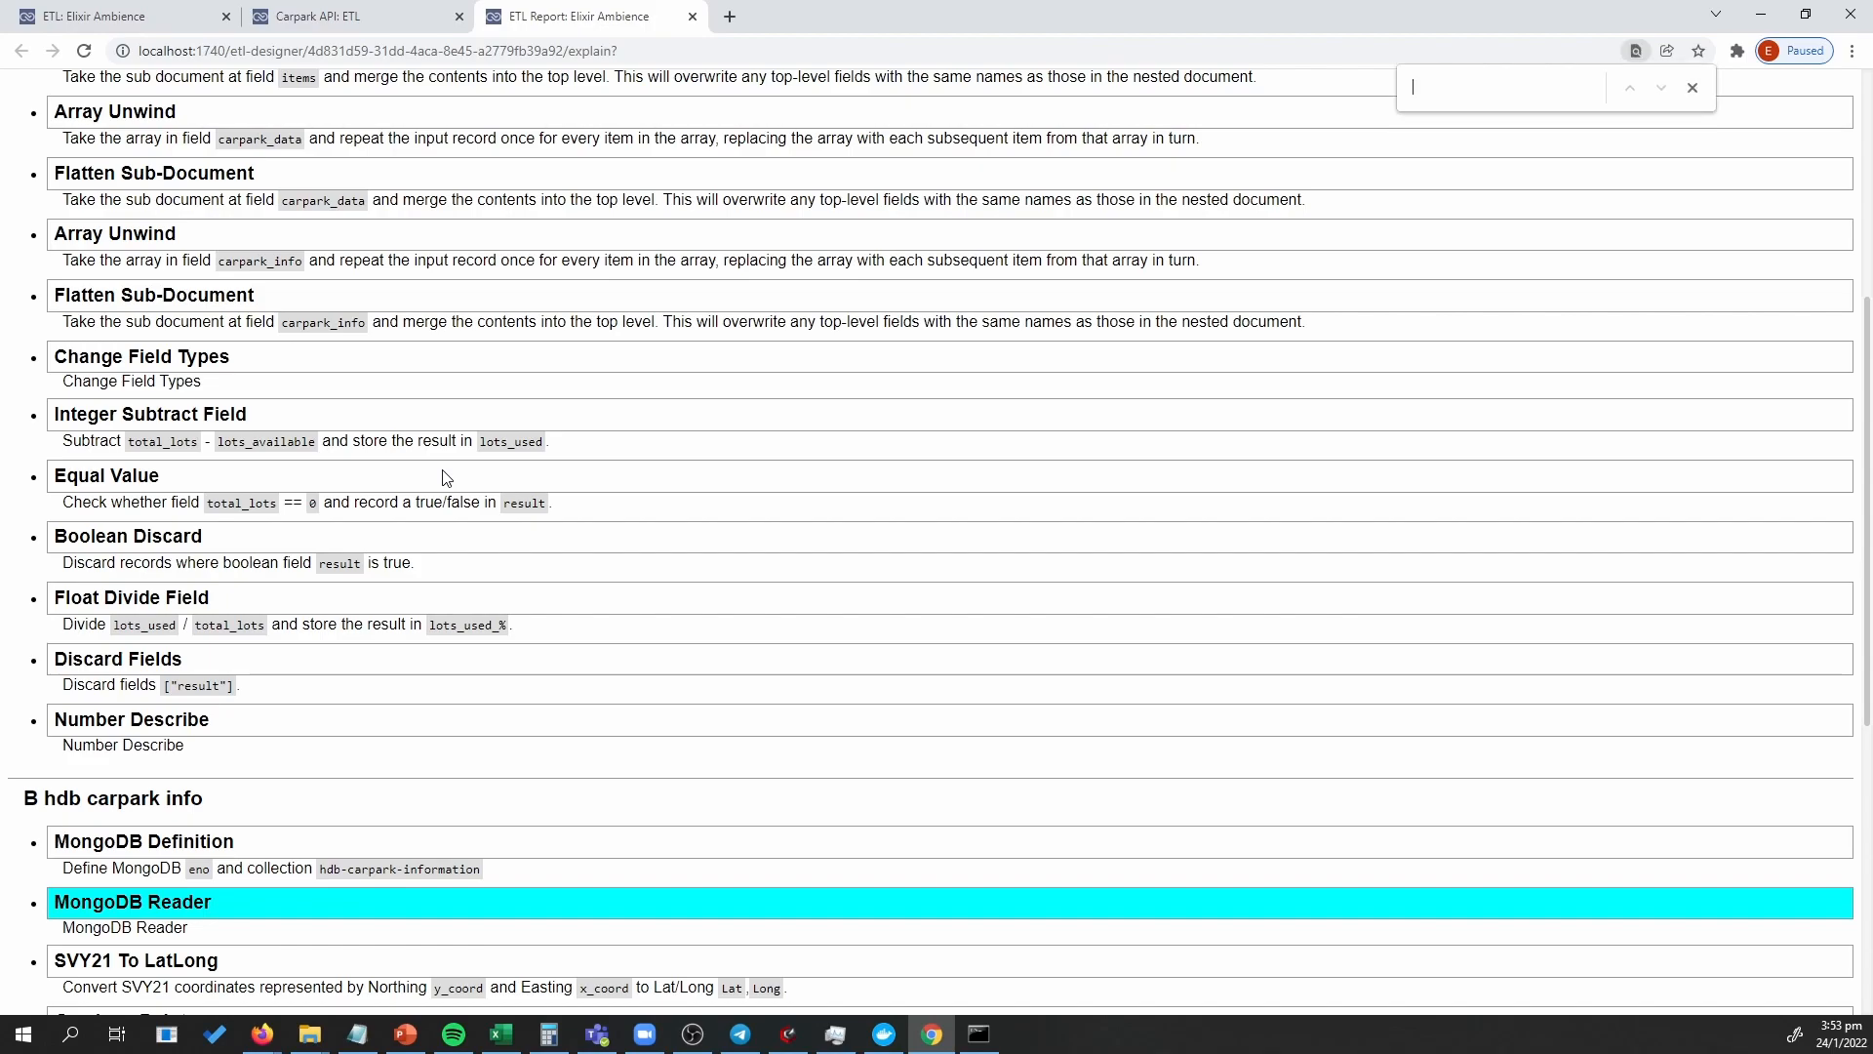
{"action": "type", "text": "total_lors"}
{"action": "key", "text": "BackSpace"}
{"action": "type", "text": "ts"}
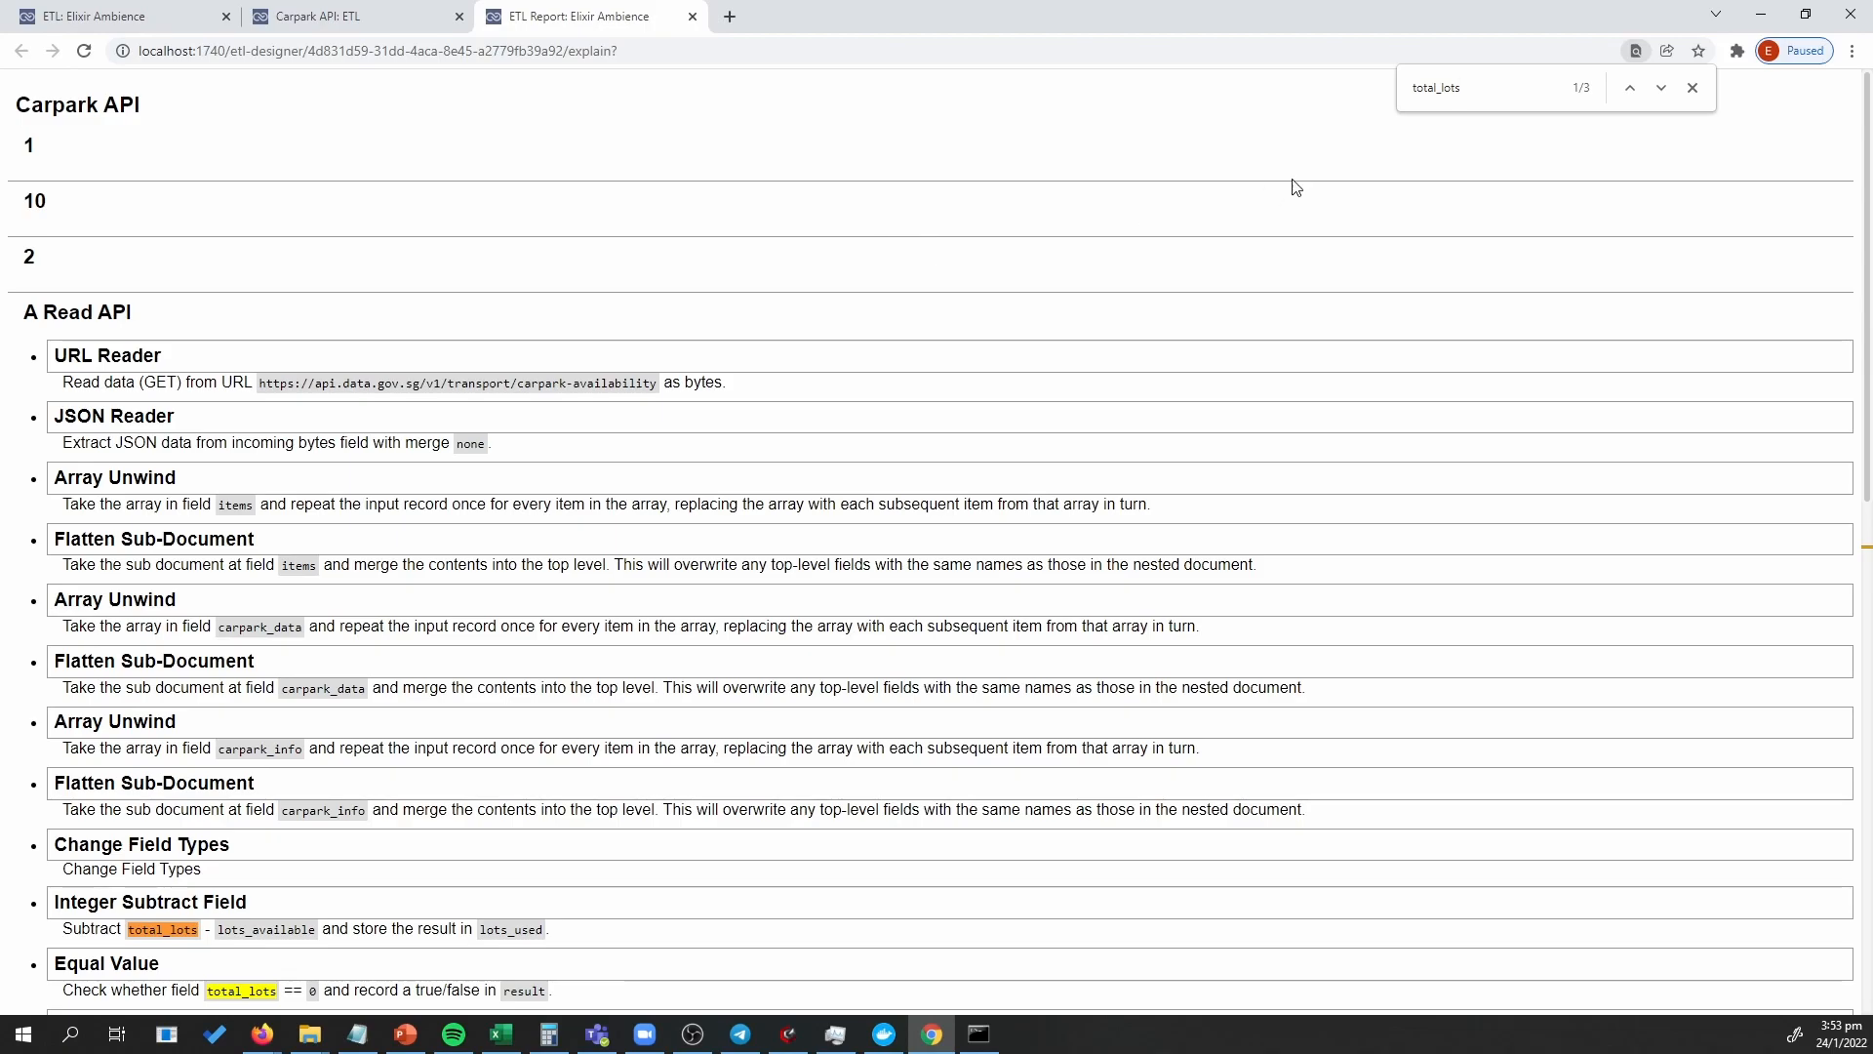
{"action": "left_click", "coordinate": [1659, 90]}
{"action": "left_click", "coordinate": [1660, 90]}
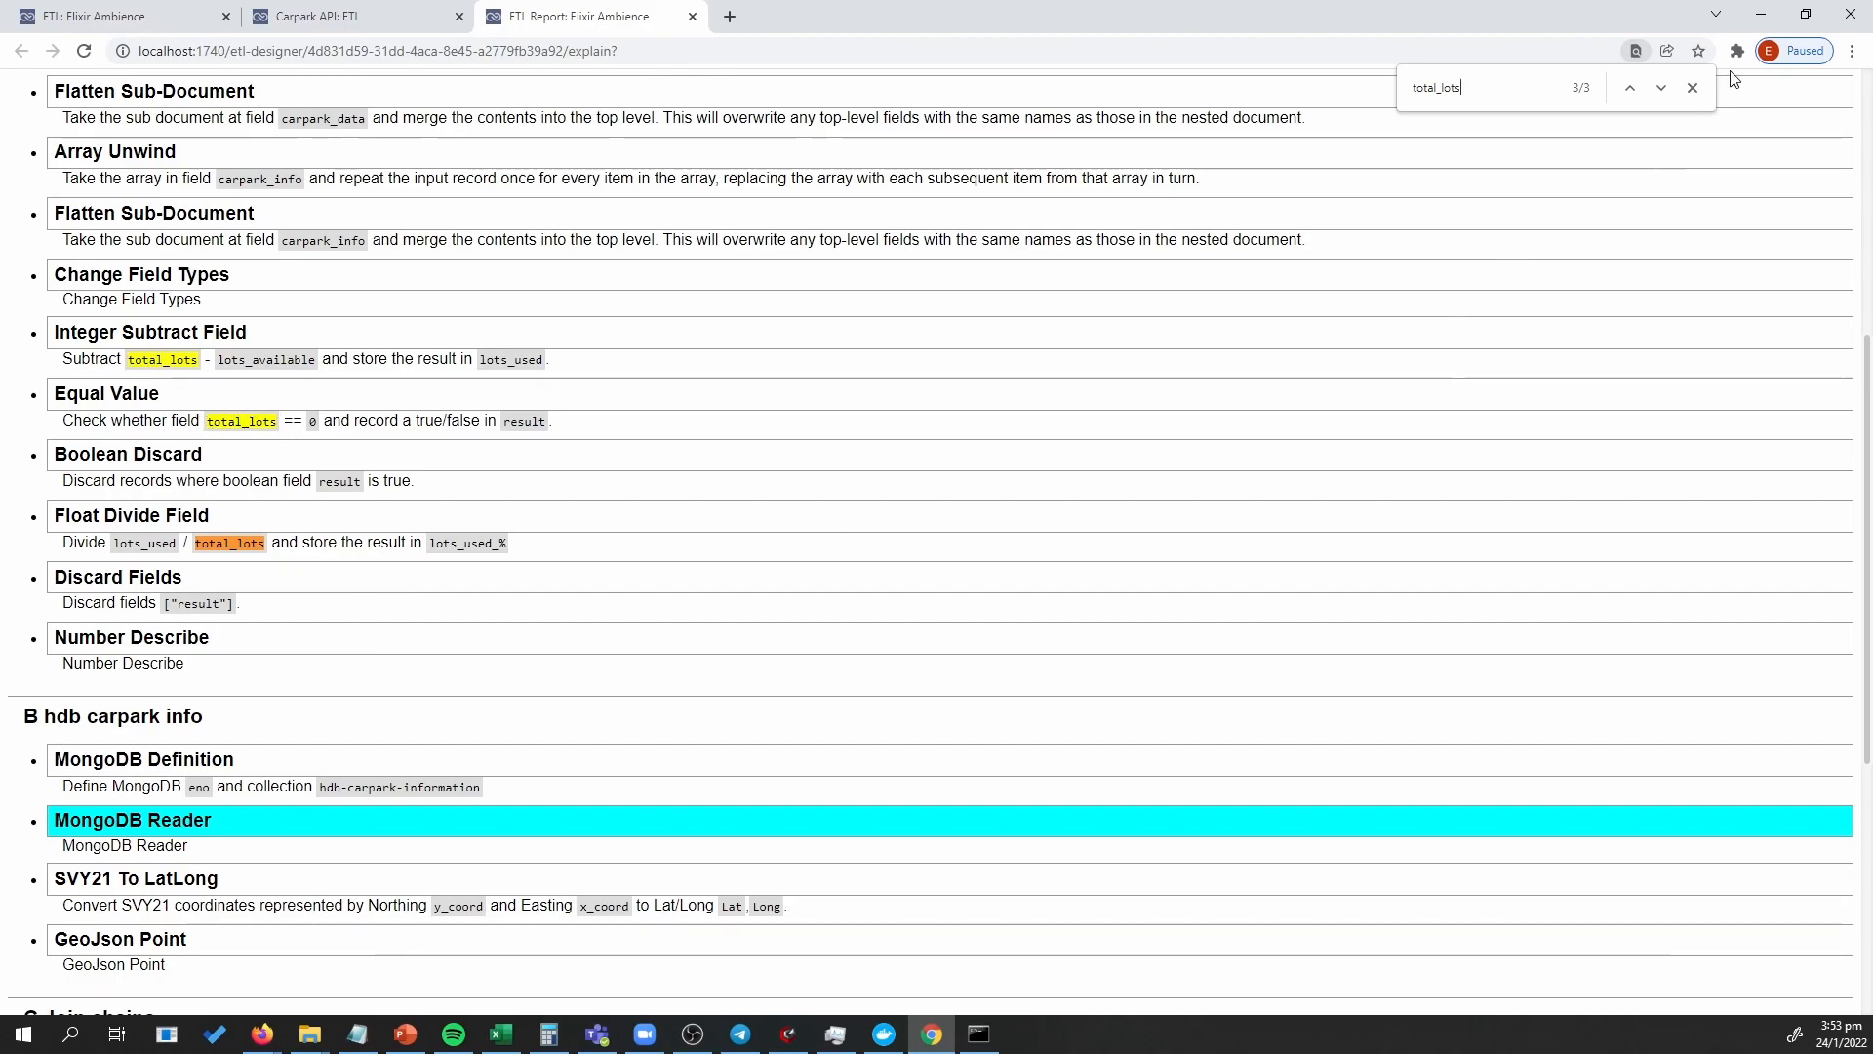
{"action": "scroll", "coordinate": [1170, 561], "scroll_direction": "down", "scroll_amount": 2}
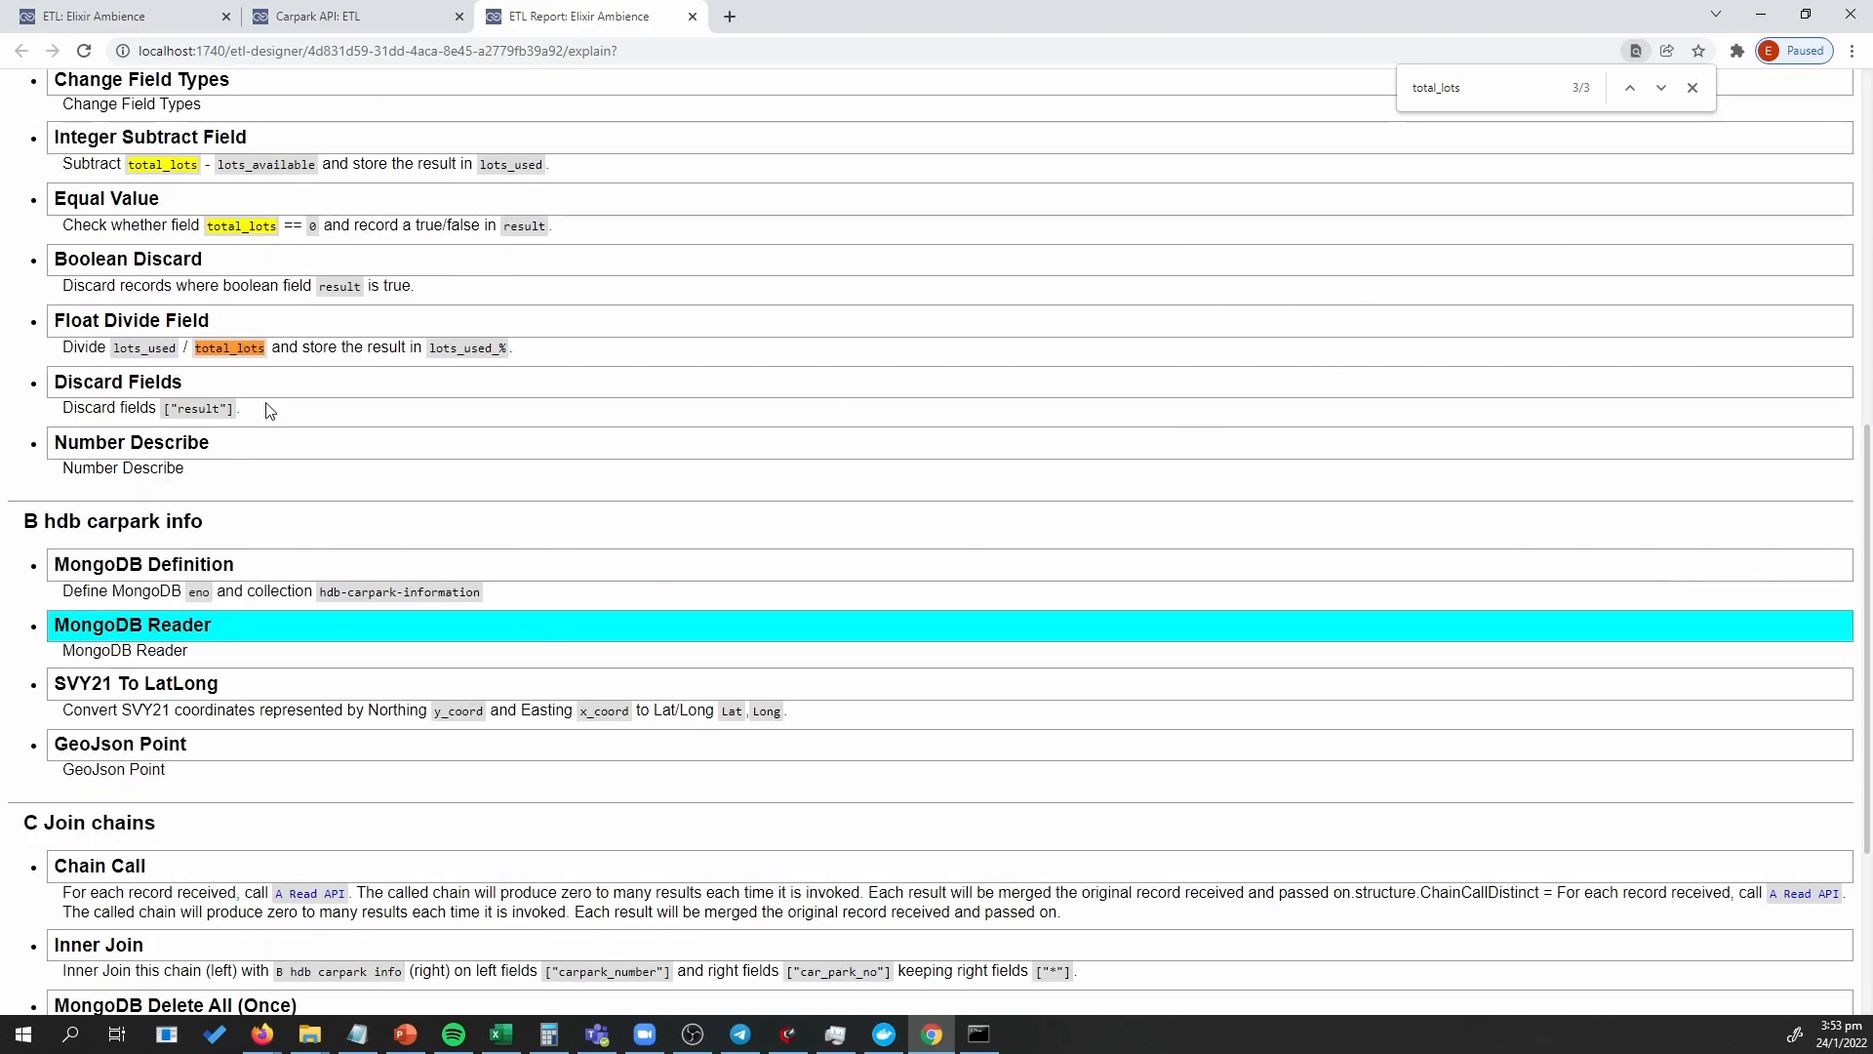
{"action": "left_click", "coordinate": [1694, 85]}
{"action": "left_click", "coordinate": [692, 16]}
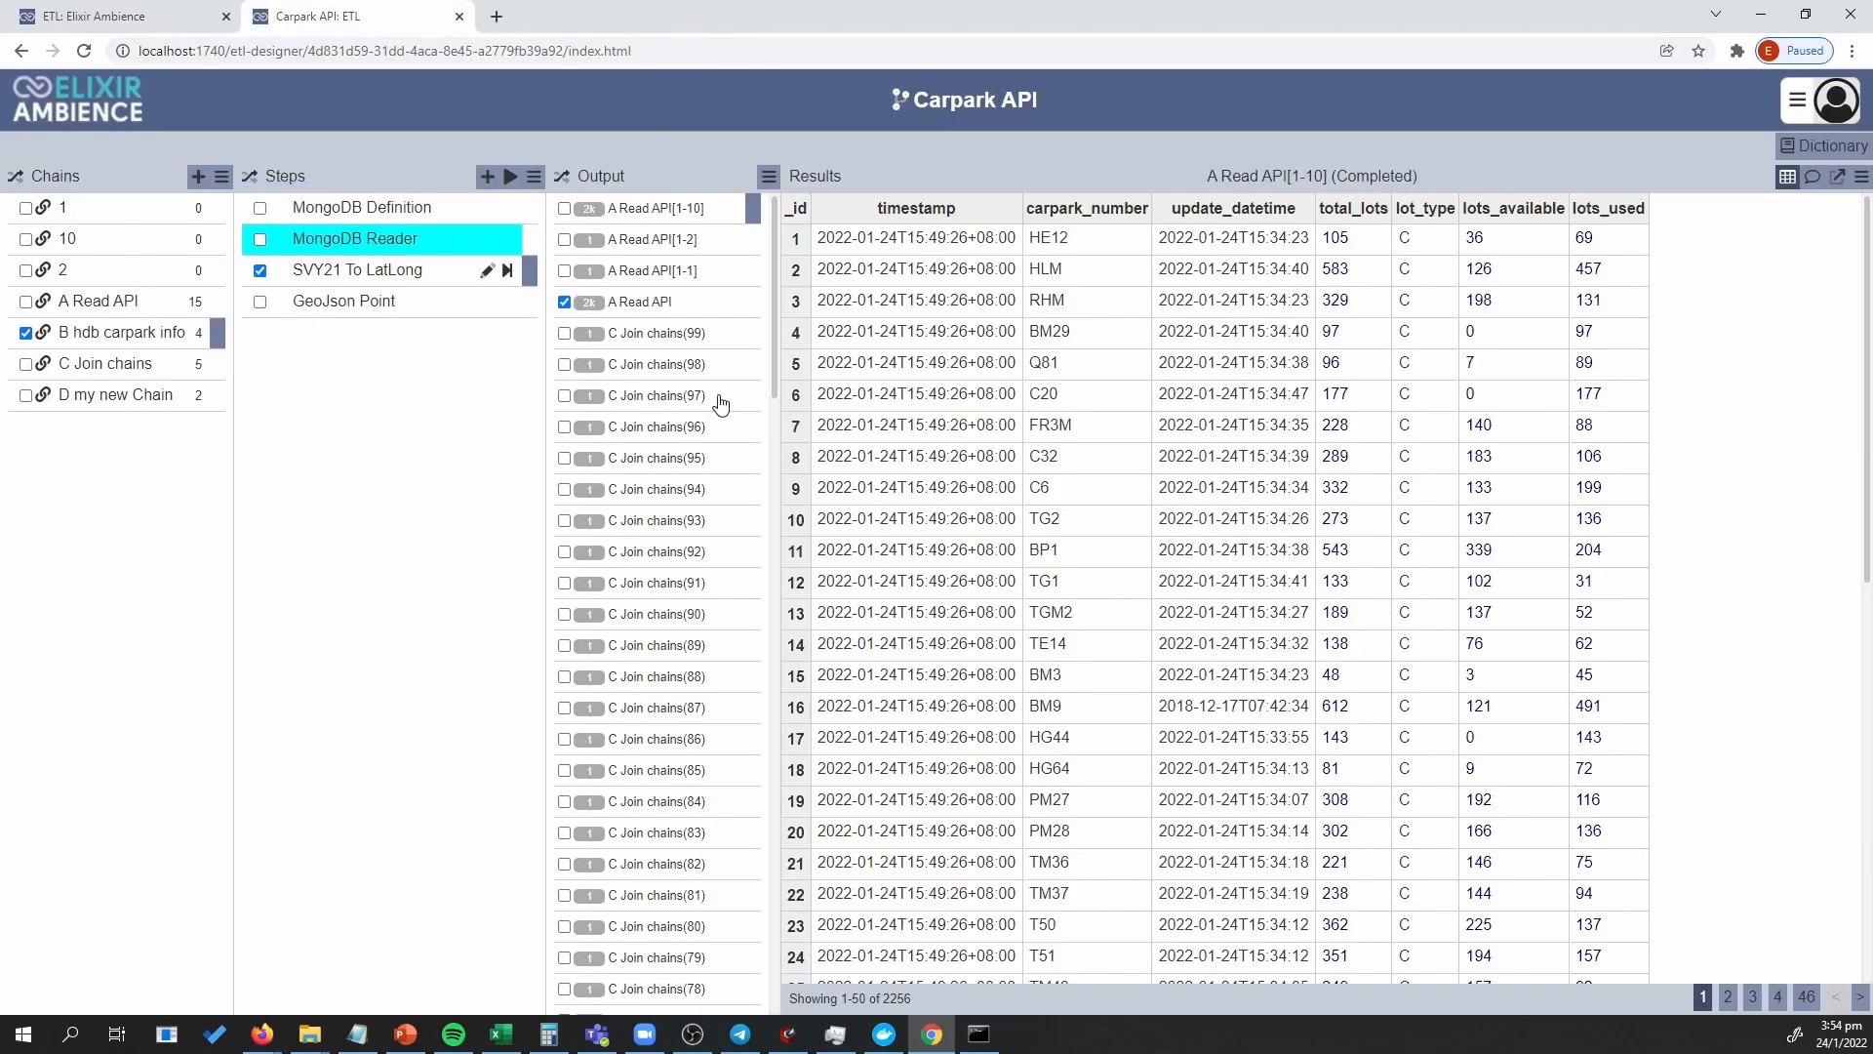